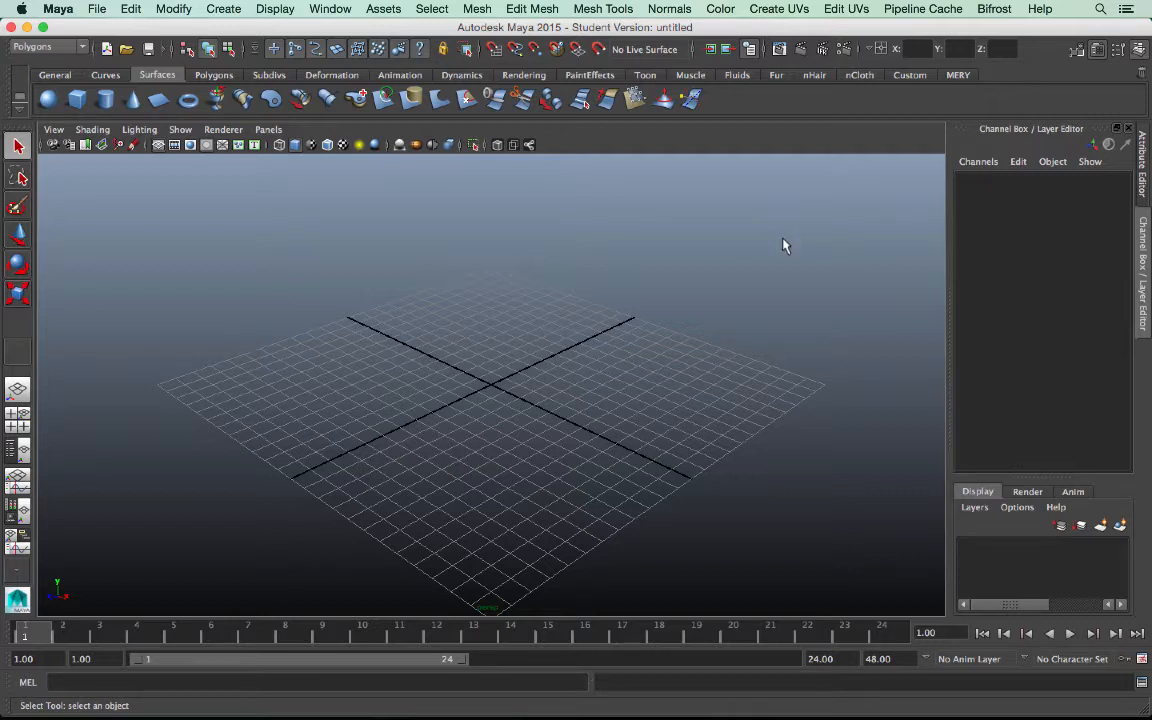
Create a polygon cube as a tall box near the centre of the grid.
{"action": "left_click", "coordinate": [214, 75]}
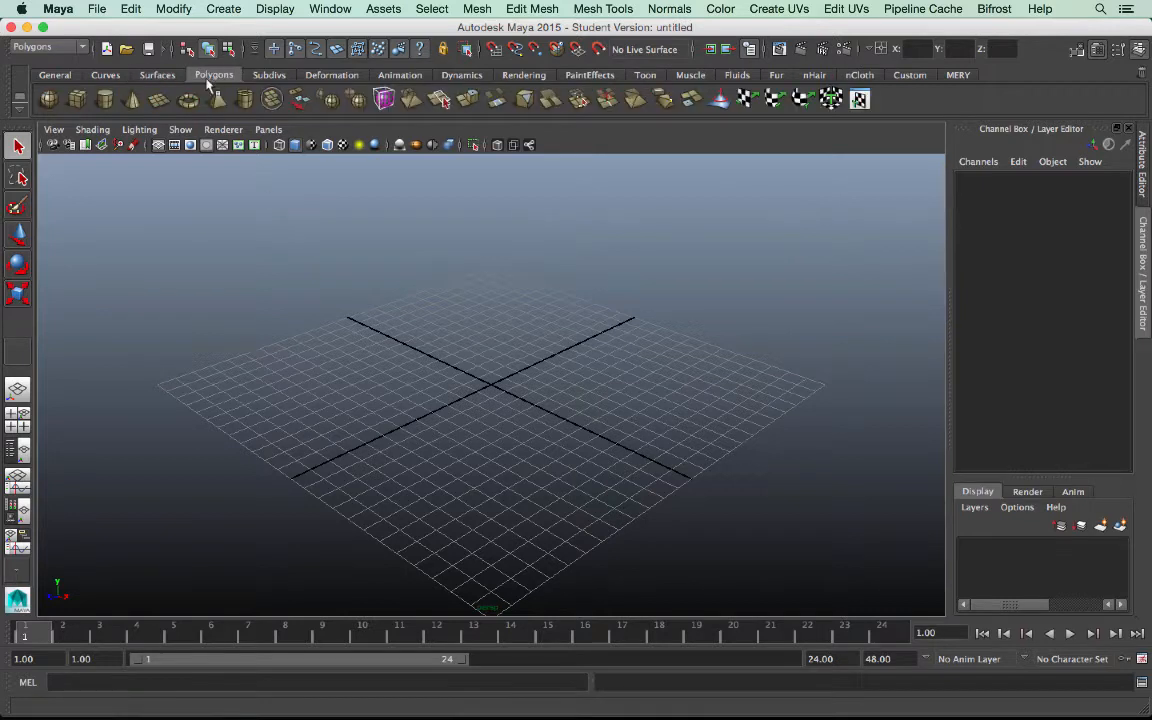
{"action": "left_click", "coordinate": [77, 99]}
{"action": "left_click_drag", "start_coordinate": [422, 402], "coordinate": [603, 388]}
{"action": "left_click_drag", "start_coordinate": [519, 368], "coordinate": [512, 296]}
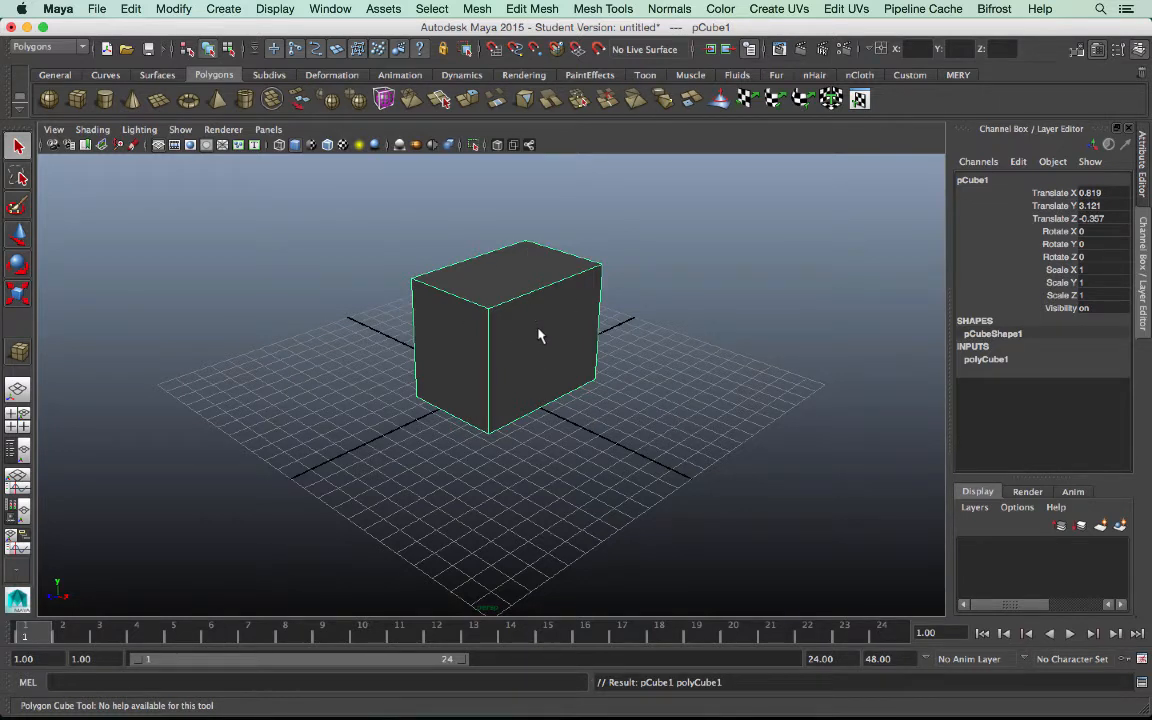
Switch the box between face and object selection, picking its two visible side faces and its top face.
{"action": "right_click_drag", "start_coordinate": [538, 329], "coordinate": [539, 366]}
{"action": "left_click", "coordinate": [545, 352]}
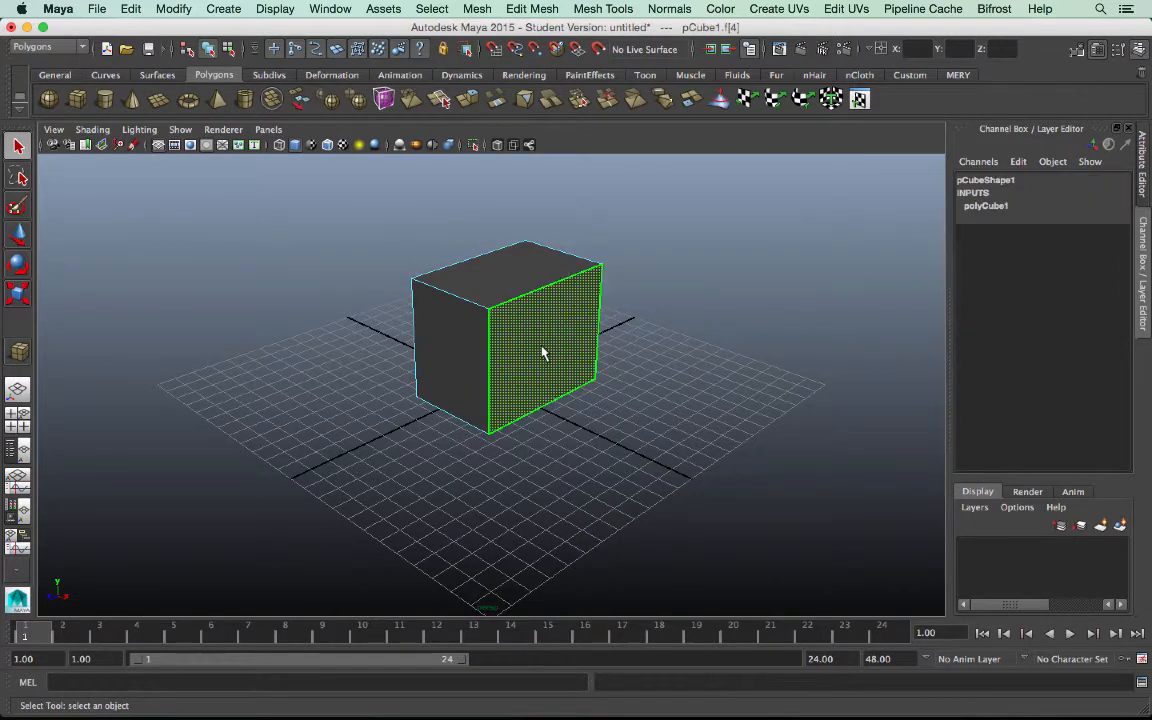
{"action": "left_click", "coordinate": [447, 358]}
{"action": "left_click", "coordinate": [505, 282]}
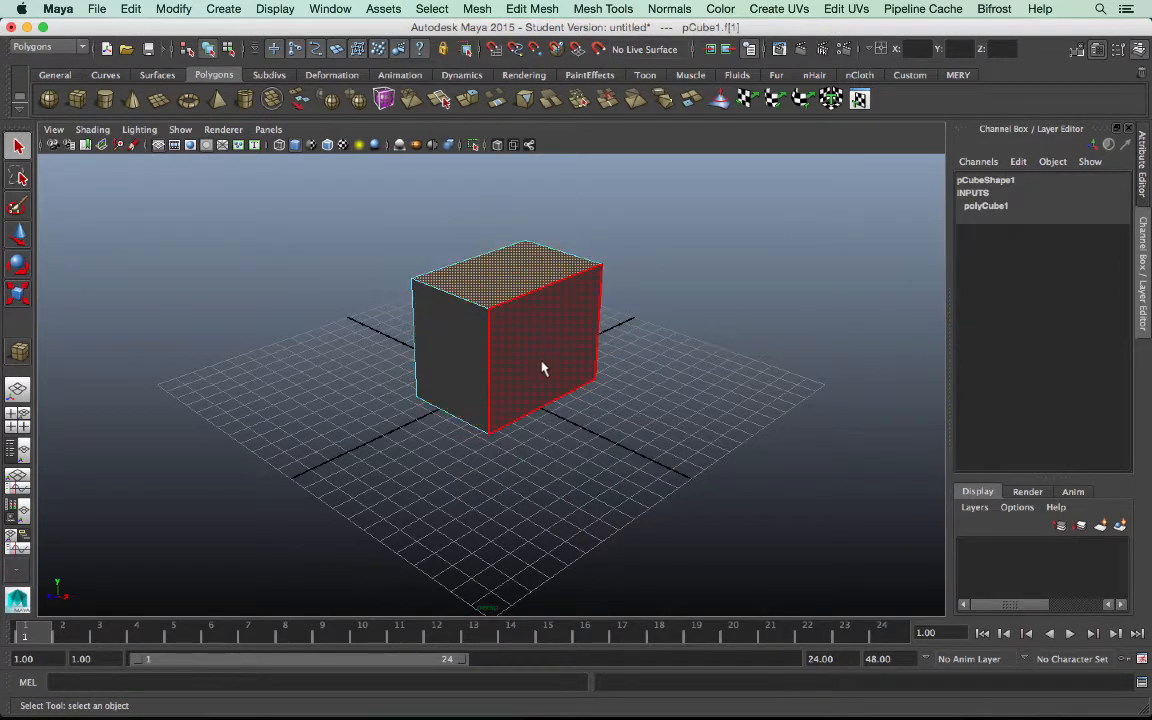
{"action": "right_click_drag", "start_coordinate": [537, 329], "coordinate": [590, 310]}
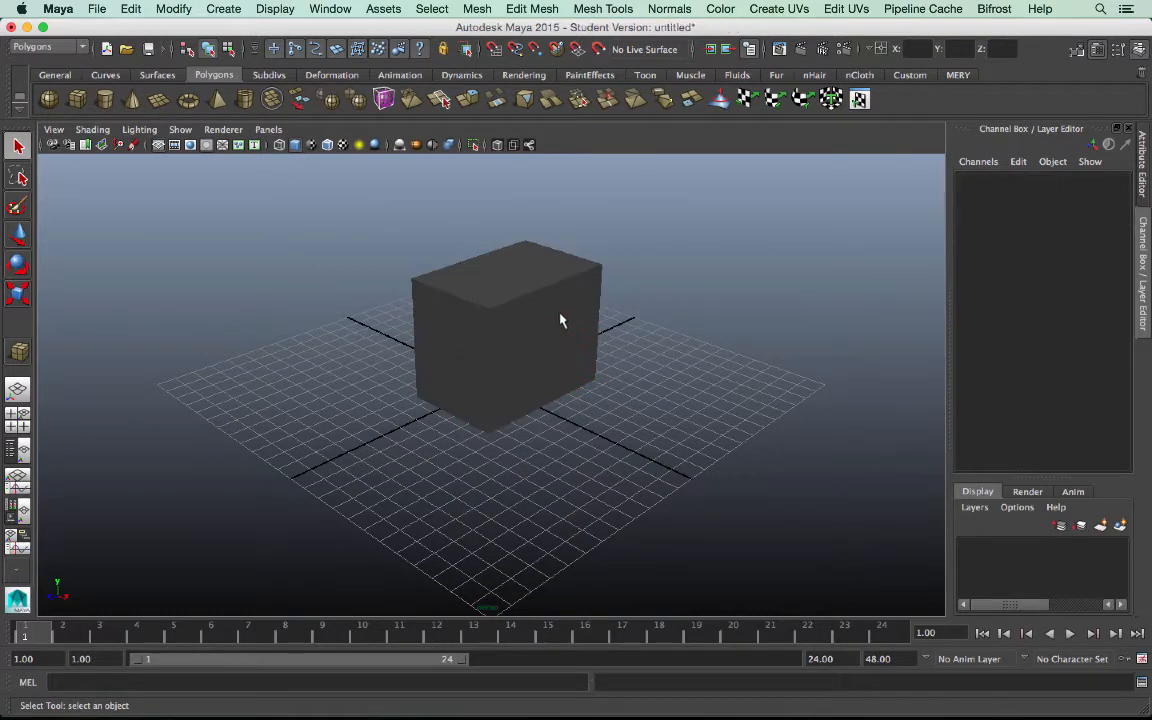
{"action": "left_click", "coordinate": [487, 329]}
{"action": "right_click_drag", "start_coordinate": [506, 337], "coordinate": [508, 372]}
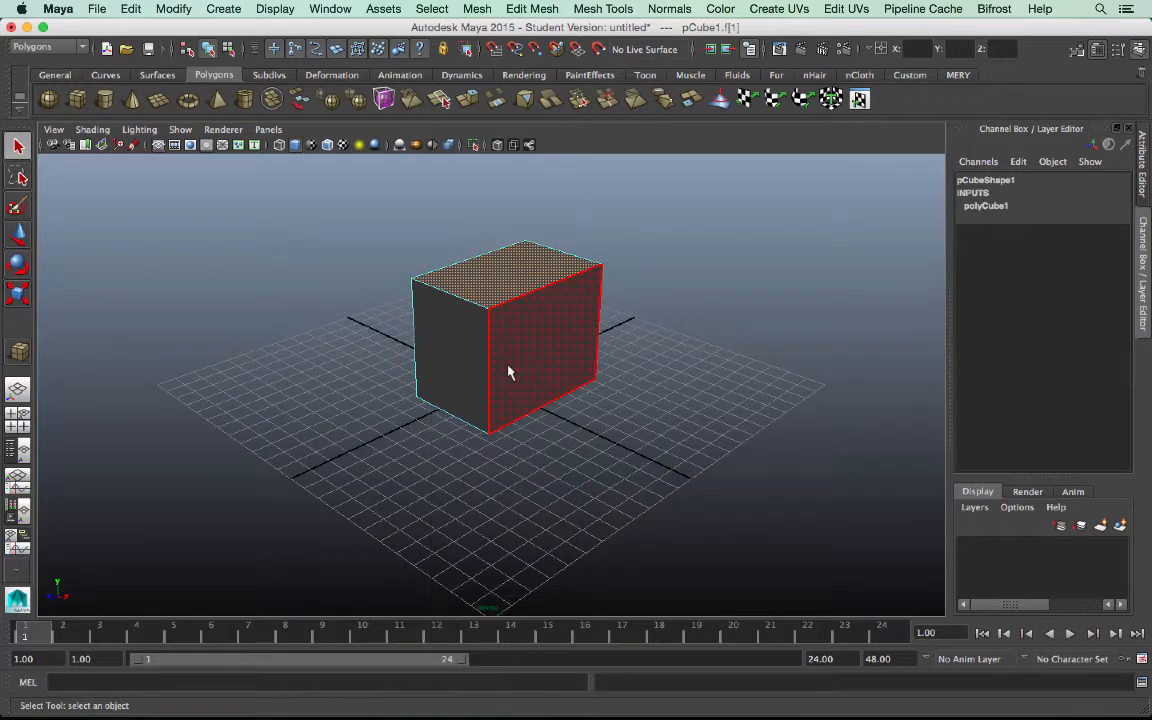
Select the box's side face that faces along X and move it outward to about X 6.7.
{"action": "left_click", "coordinate": [551, 342]}
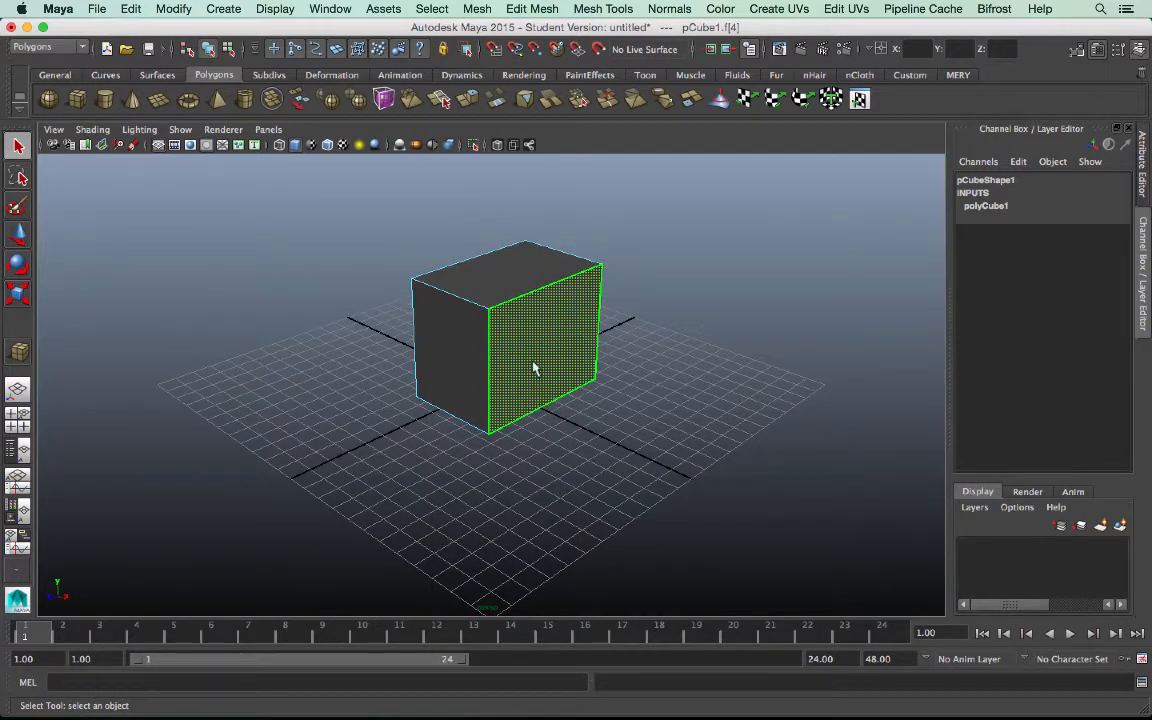
{"action": "left_click", "coordinate": [18, 233]}
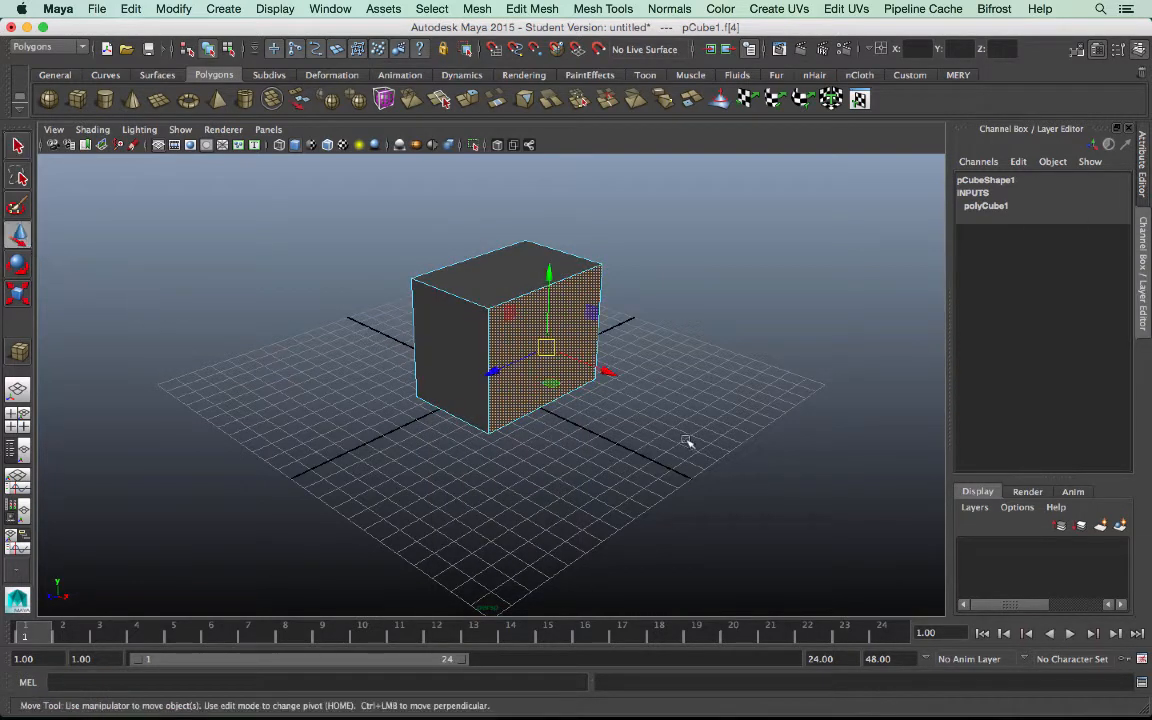
{"action": "left_click_drag", "start_coordinate": [600, 385], "coordinate": [659, 410]}
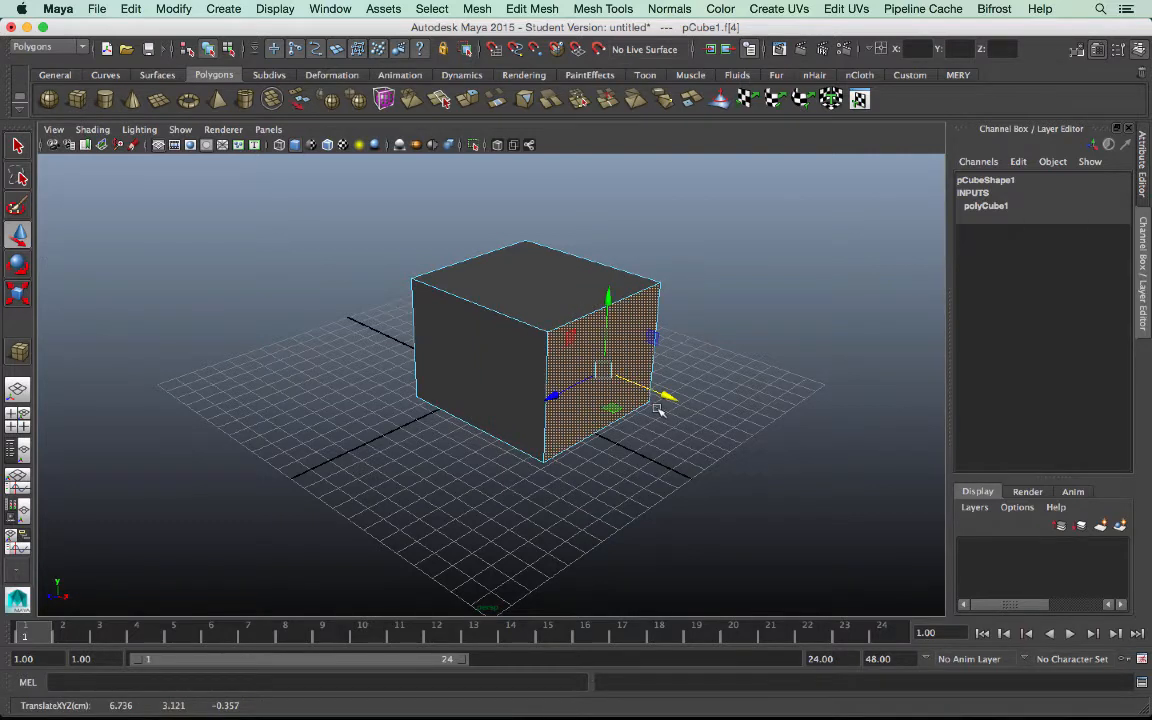
Scale the moved side face down and twist it, and undo the last change to it.
{"action": "key", "text": "r"}
{"action": "left_click_drag", "start_coordinate": [603, 372], "coordinate": [554, 402]}
{"action": "key", "text": "e"}
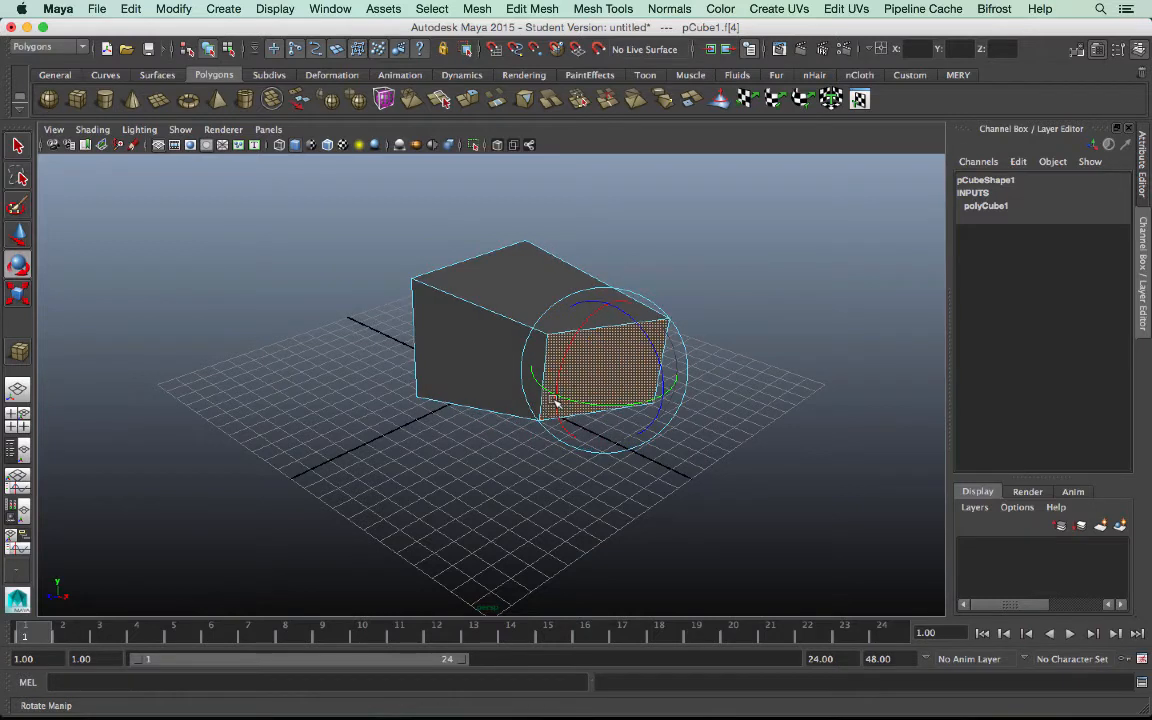
{"action": "key", "text": "super+z"}
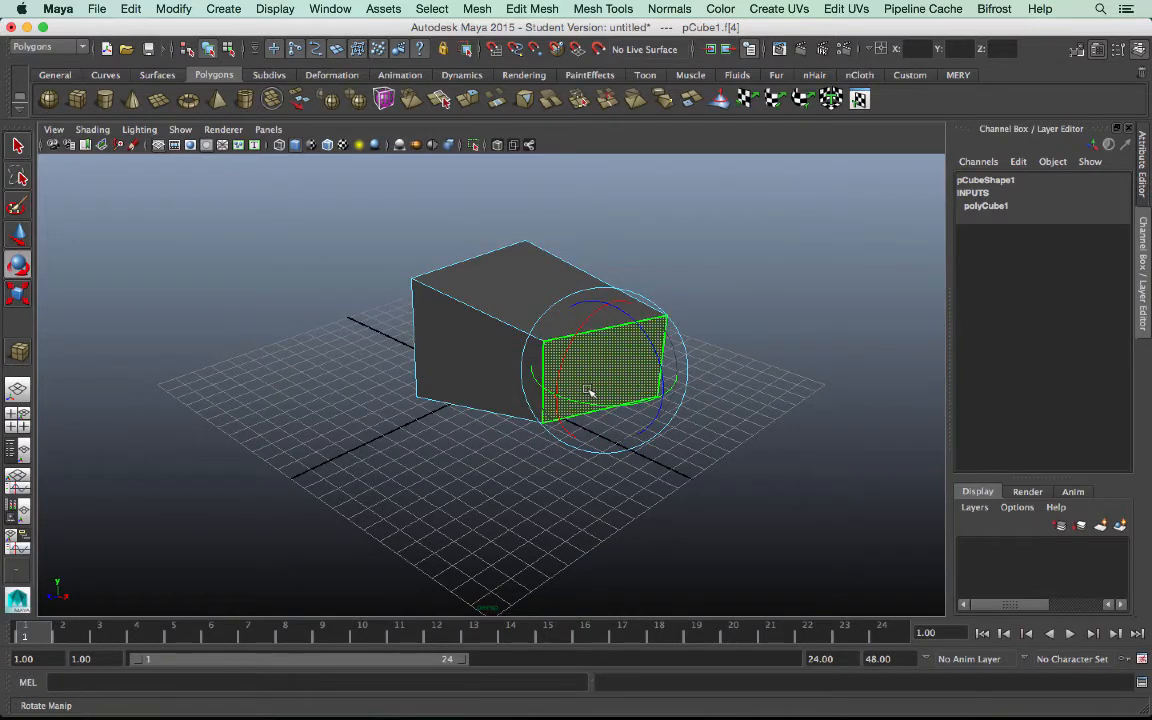
Switch the box to edge selection, and move and vertically scale its front vertical edge.
{"action": "left_click", "coordinate": [18, 234]}
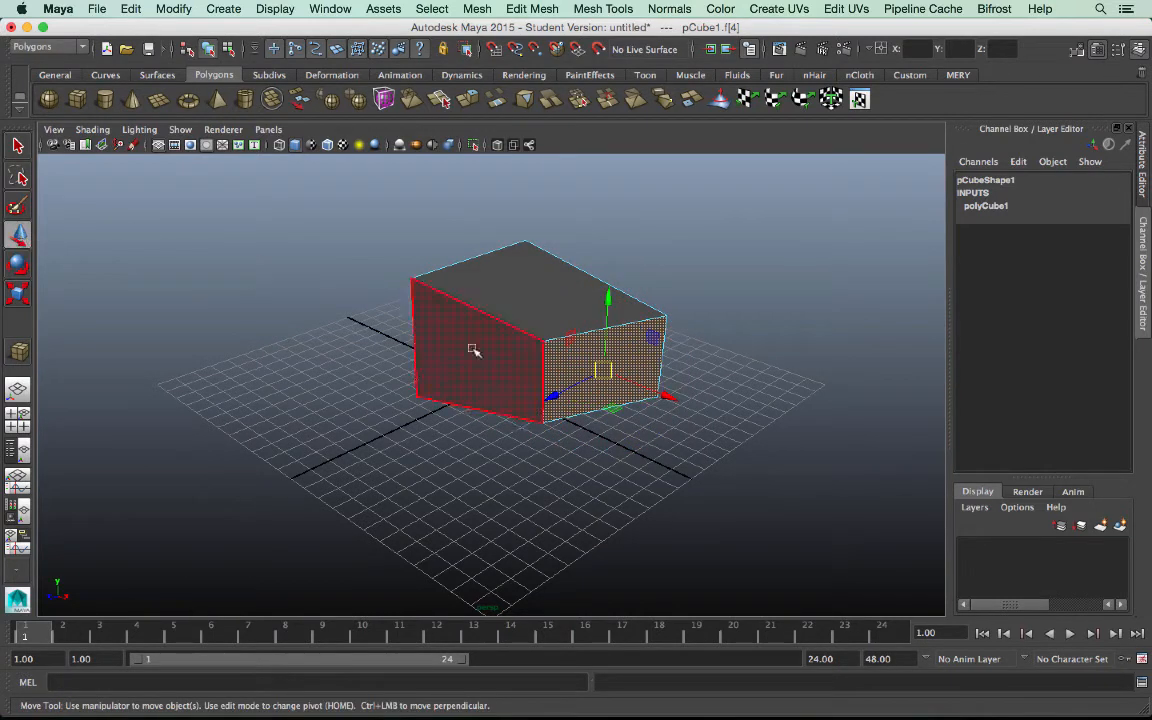
{"action": "right_click", "coordinate": [563, 367]}
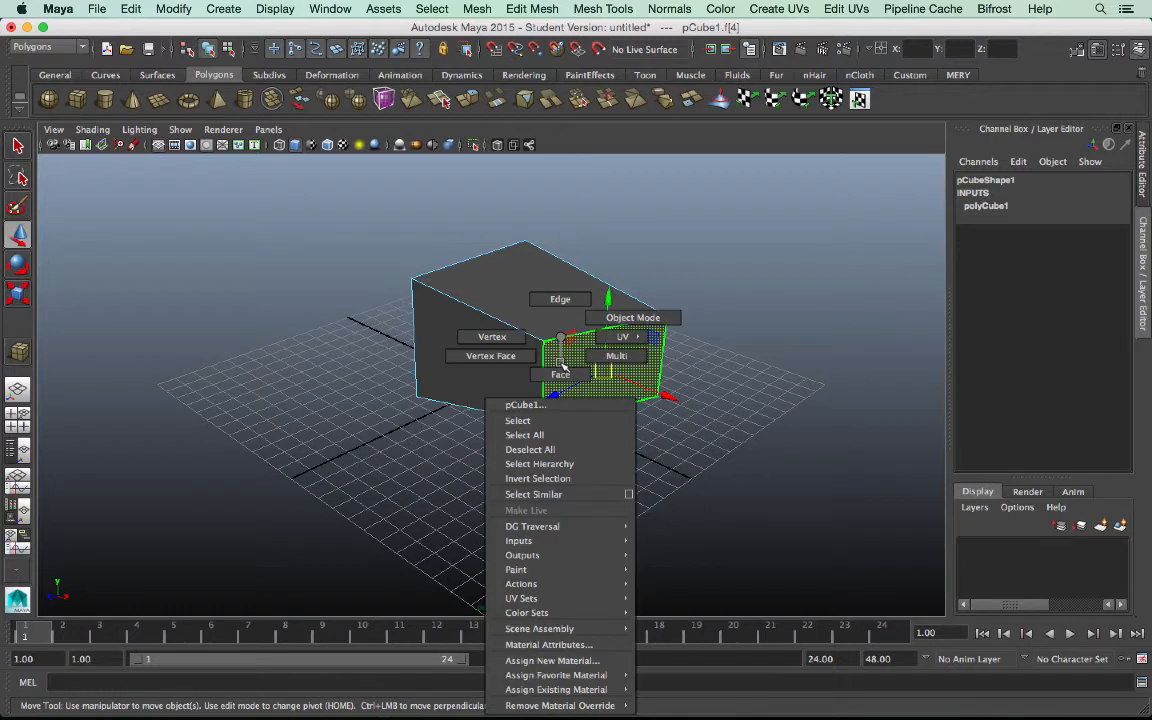
{"action": "left_click", "coordinate": [560, 301]}
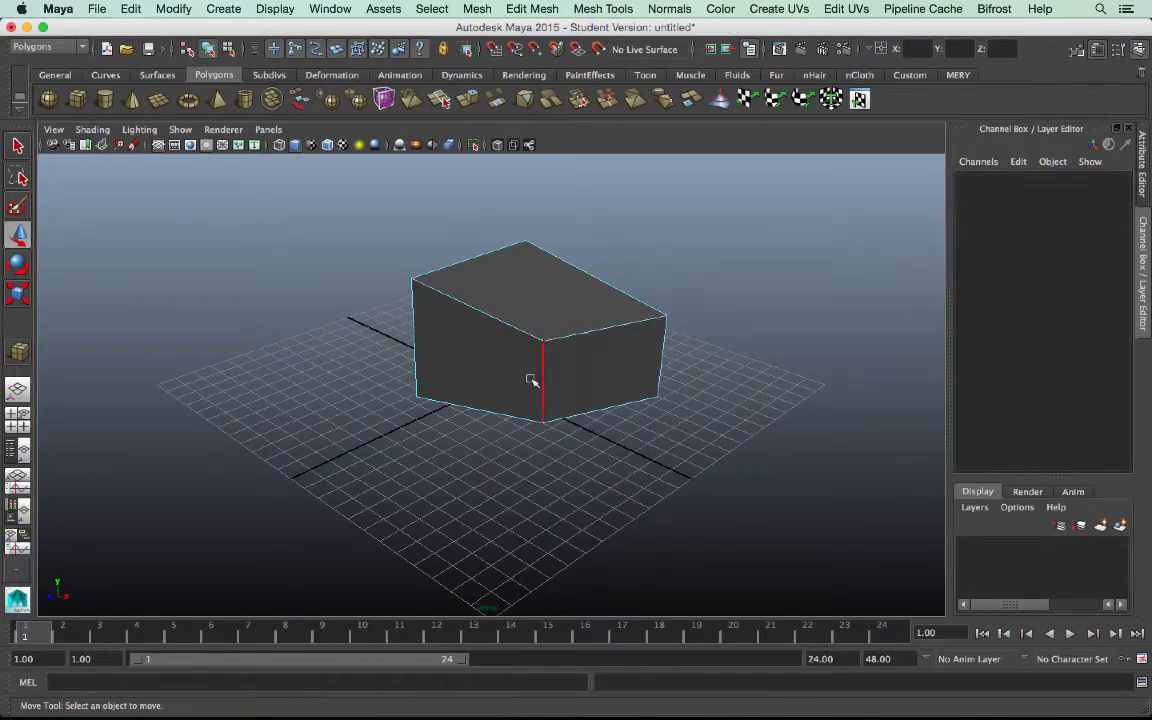
{"action": "left_click", "coordinate": [568, 335]}
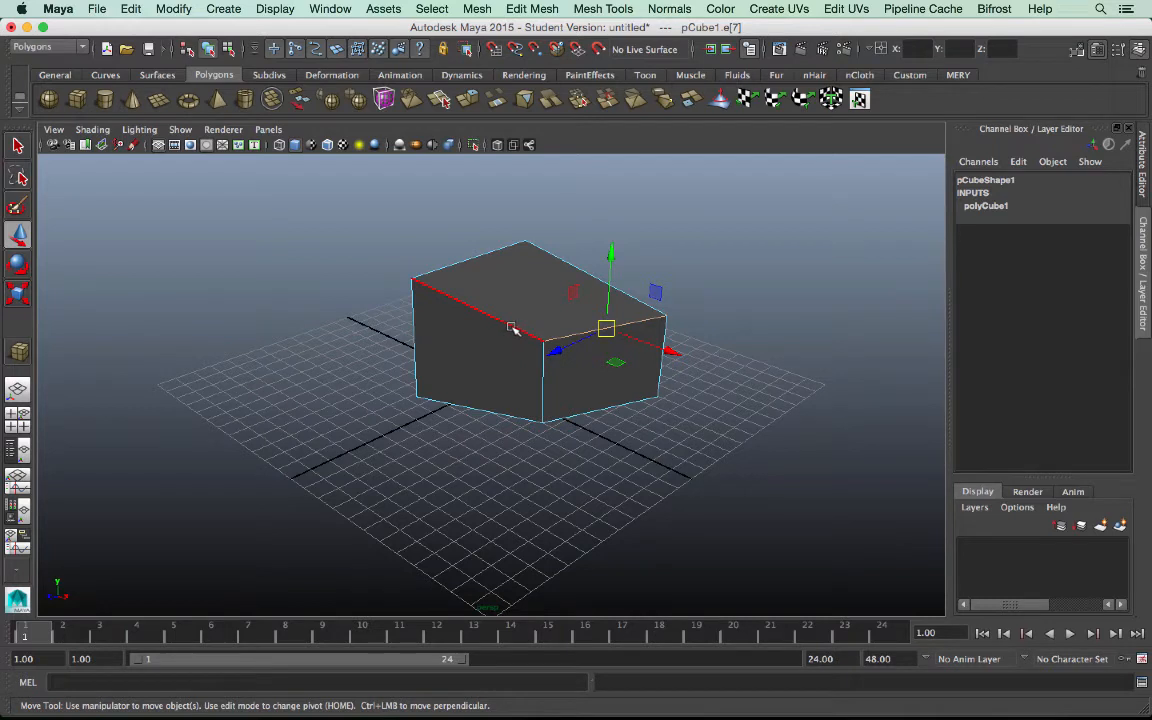
{"action": "left_click", "coordinate": [540, 365]}
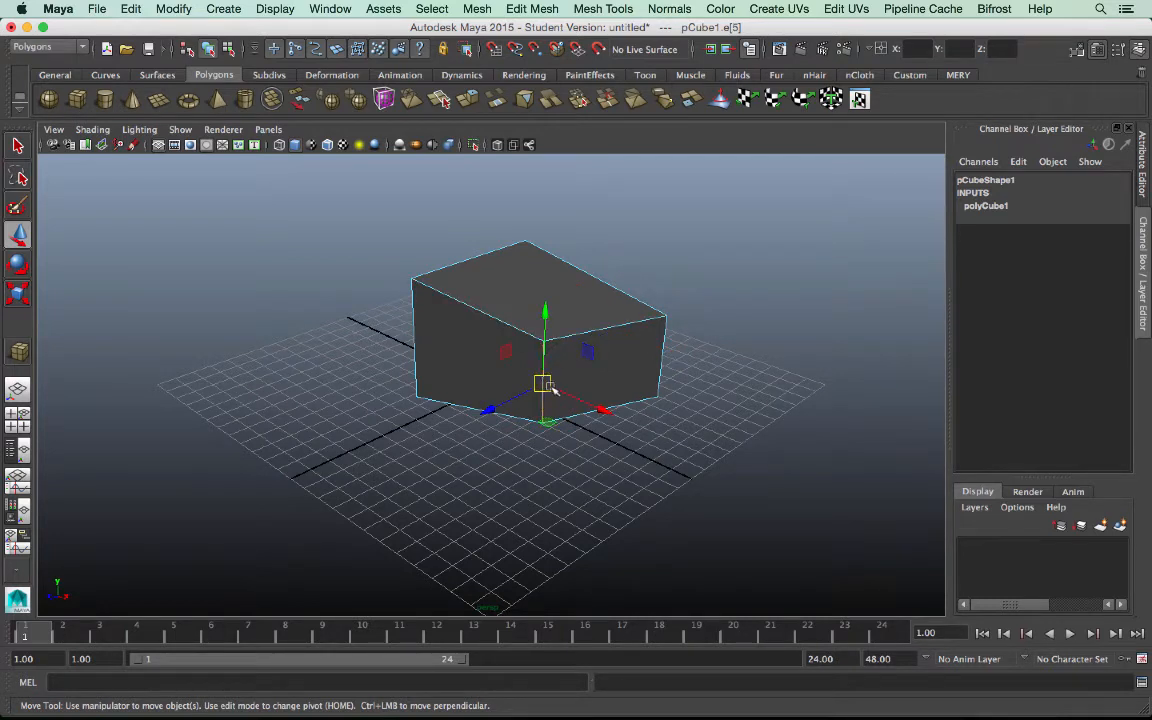
{"action": "mouse_move", "coordinate": [543, 382]}
{"action": "left_mouse_down"}
{"action": "mouse_move", "coordinate": [565, 437]}
{"action": "mouse_move", "coordinate": [548, 406]}
{"action": "mouse_move", "coordinate": [558, 405]}
{"action": "mouse_move", "coordinate": [517, 404]}
{"action": "mouse_move", "coordinate": [573, 399]}
{"action": "mouse_move", "coordinate": [545, 357]}
{"action": "mouse_move", "coordinate": [519, 357]}
{"action": "mouse_move", "coordinate": [535, 370]}
{"action": "left_mouse_up"}
{"action": "key", "text": "e"}
{"action": "key", "text": "r"}
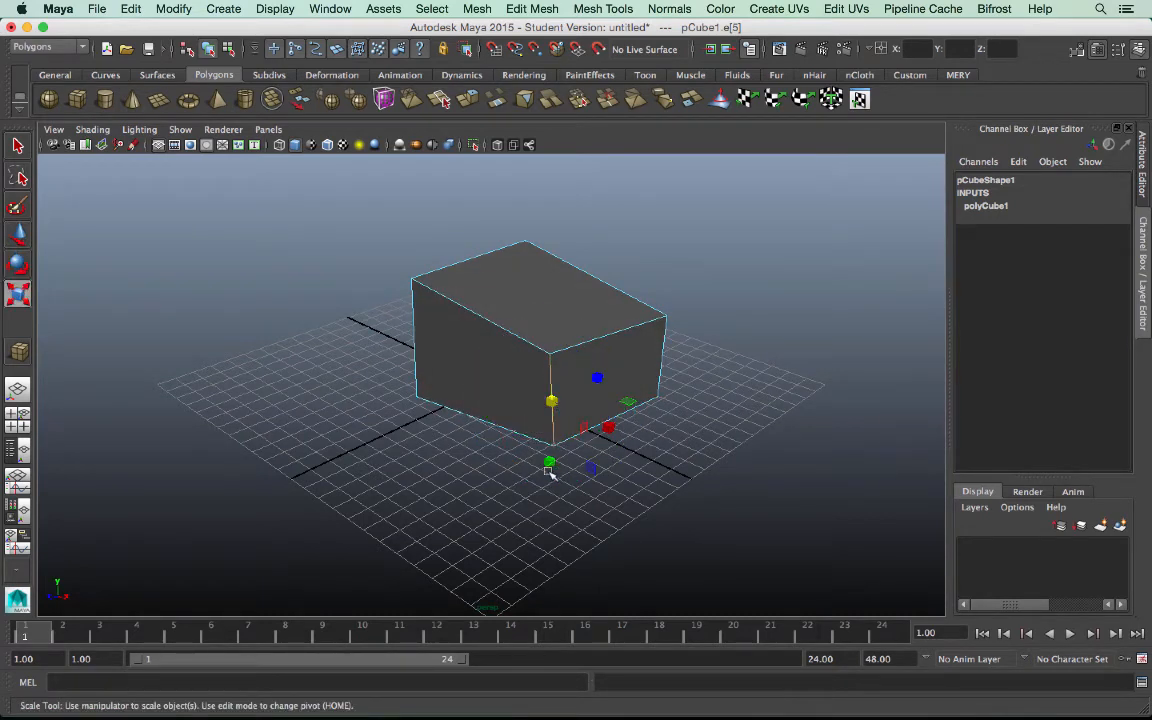
{"action": "left_click_drag", "start_coordinate": [548, 463], "coordinate": [549, 431]}
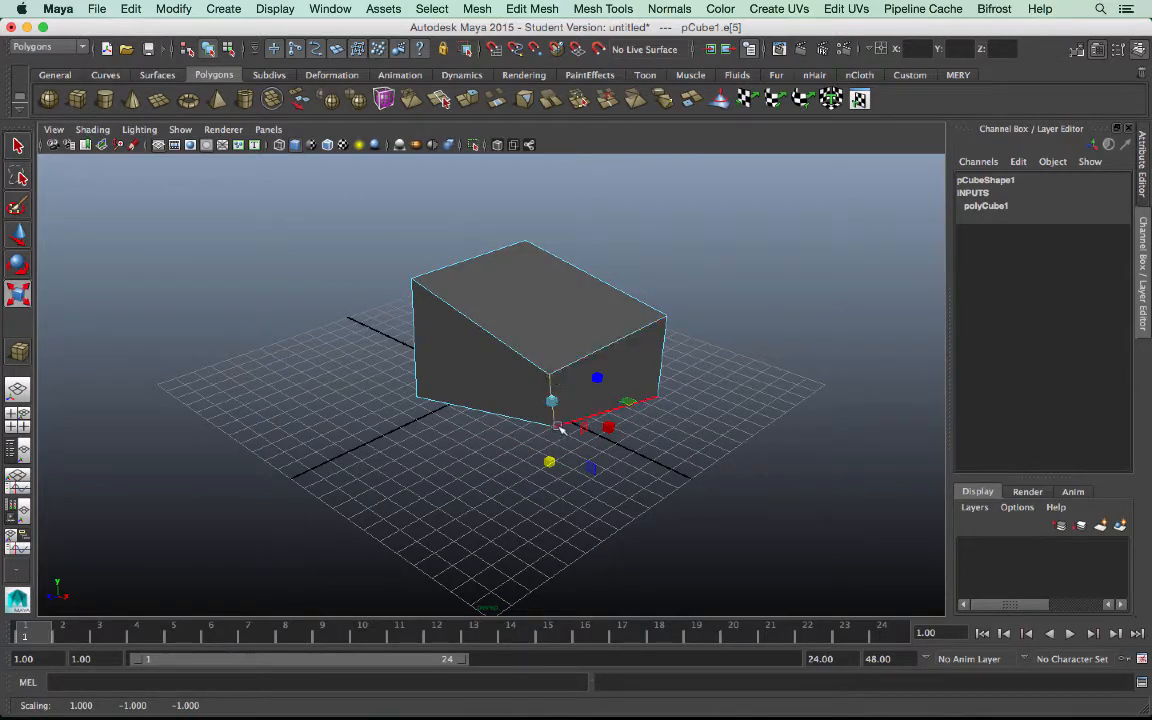
Switch the box to vertex selection and move its front upper and front lower corner vertices.
{"action": "right_click", "coordinate": [555, 381]}
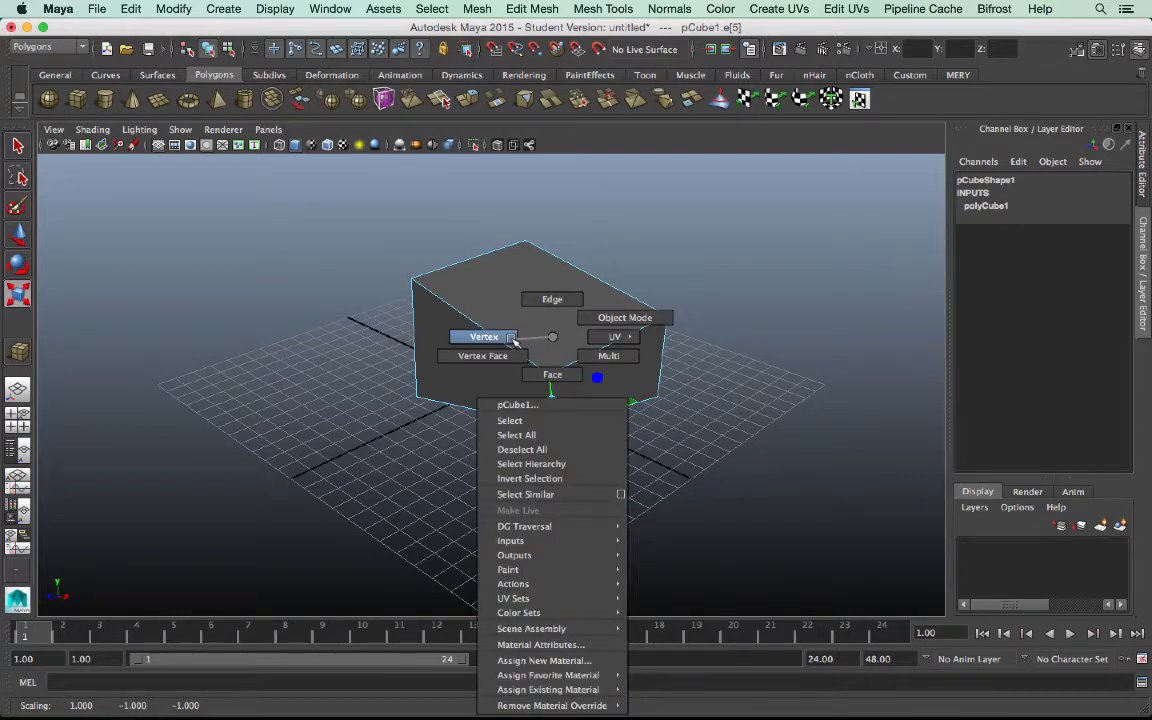
{"action": "left_click", "coordinate": [512, 338]}
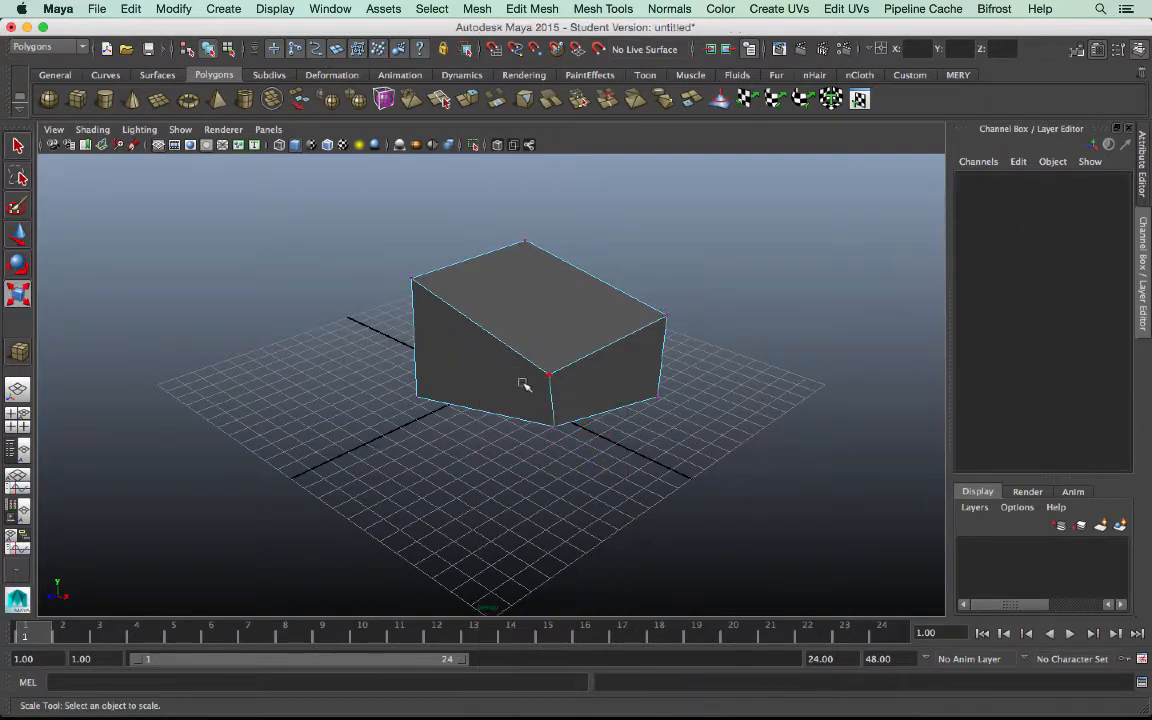
{"action": "left_click", "coordinate": [525, 242]}
{"action": "left_click", "coordinate": [667, 317]}
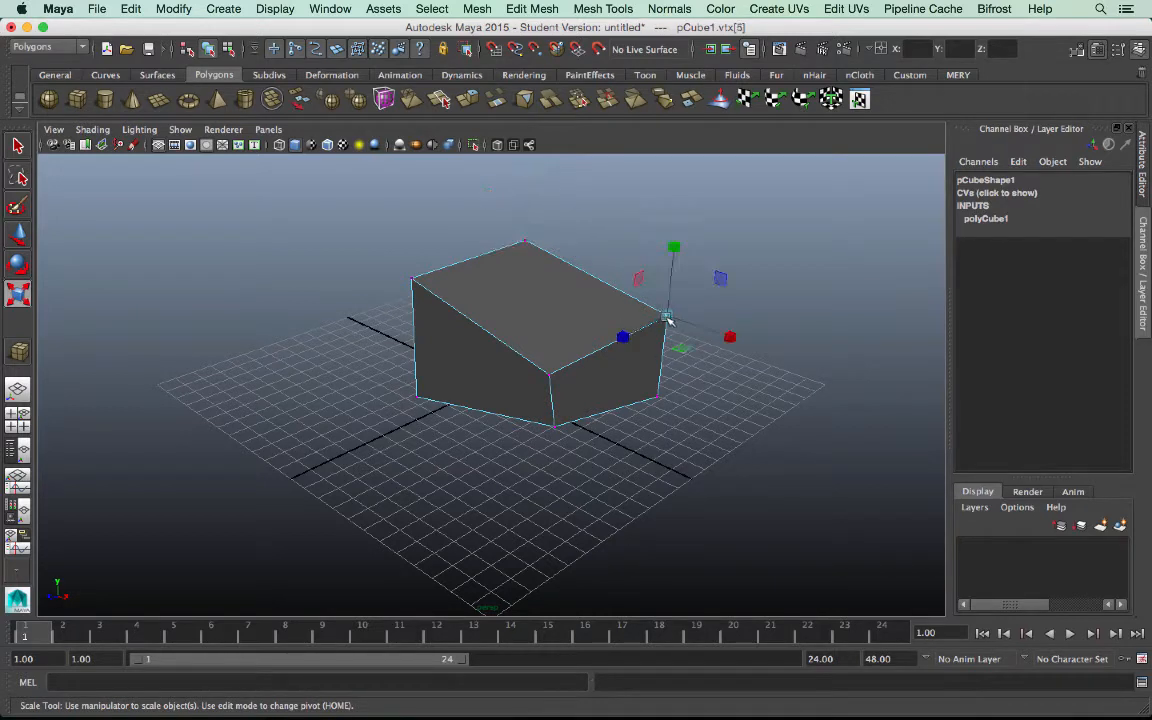
{"action": "left_click", "coordinate": [550, 377]}
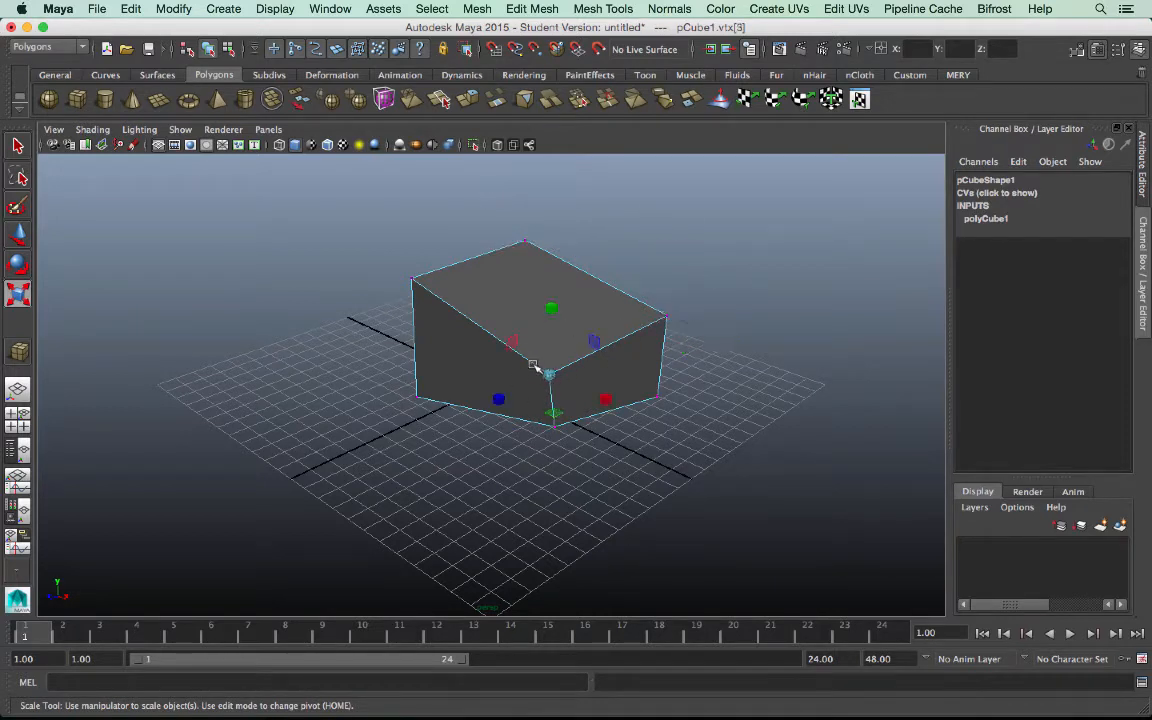
{"action": "key", "text": "w"}
{"action": "left_click_drag", "start_coordinate": [549, 375], "coordinate": [553, 334]}
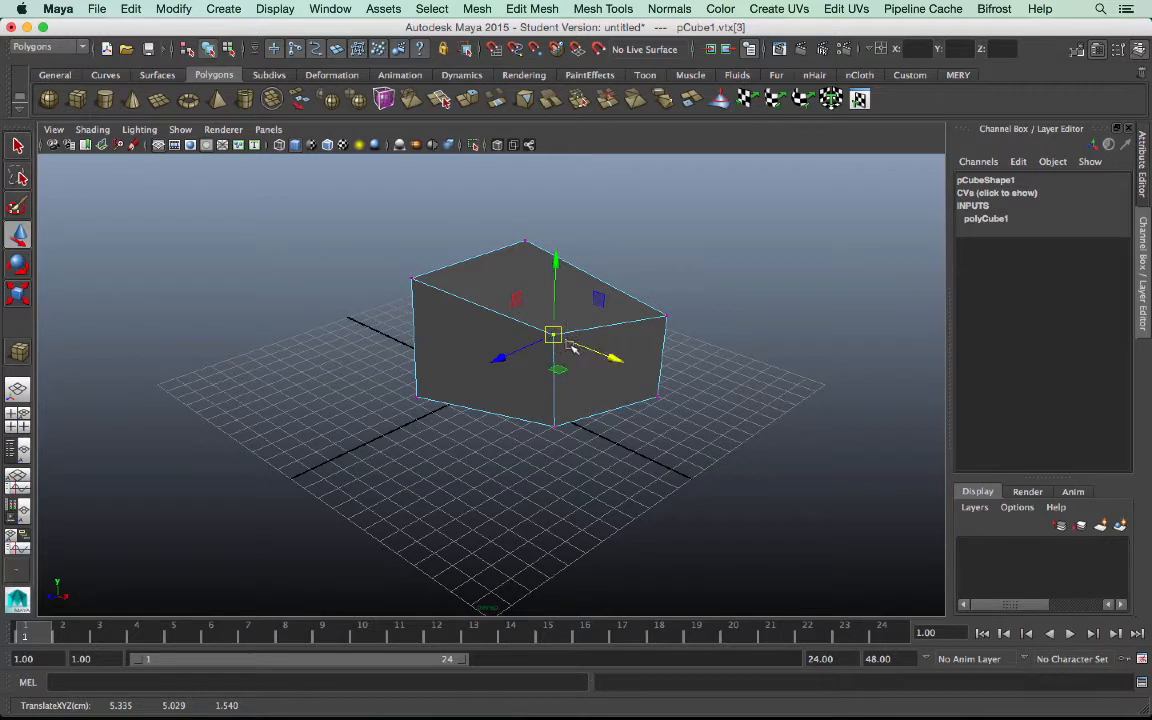
{"action": "left_click_drag", "start_coordinate": [554, 331], "coordinate": [556, 385]}
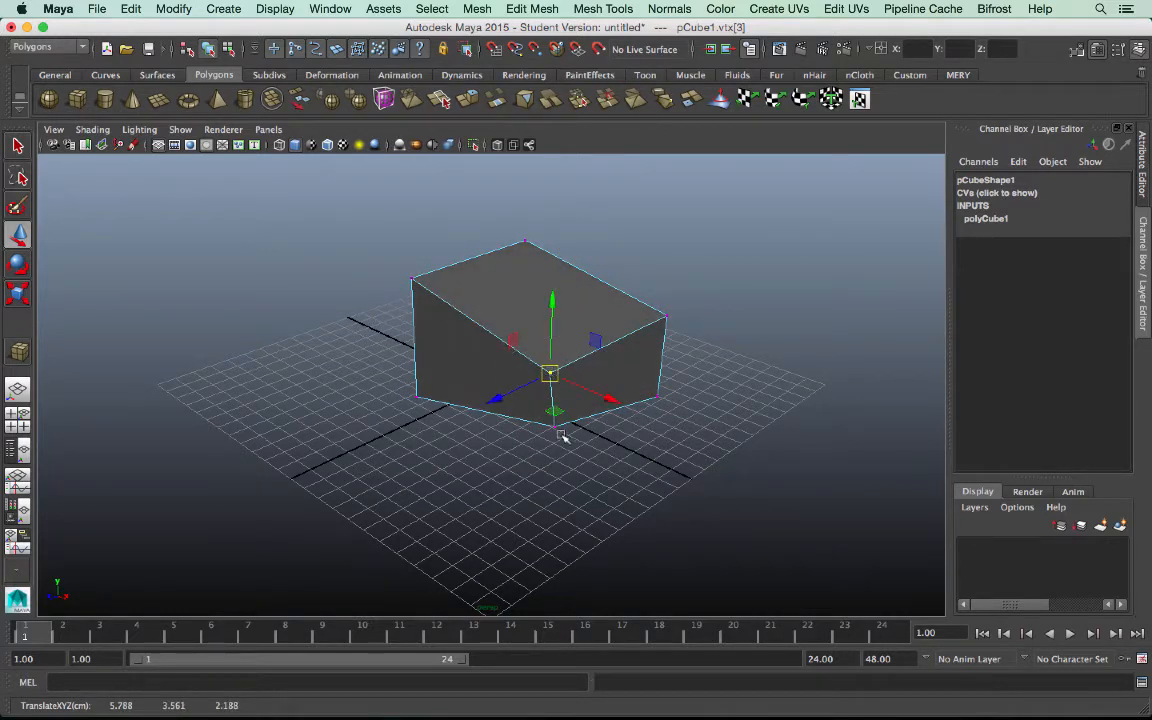
{"action": "left_click", "coordinate": [555, 426]}
{"action": "left_click_drag", "start_coordinate": [560, 432], "coordinate": [563, 432]}
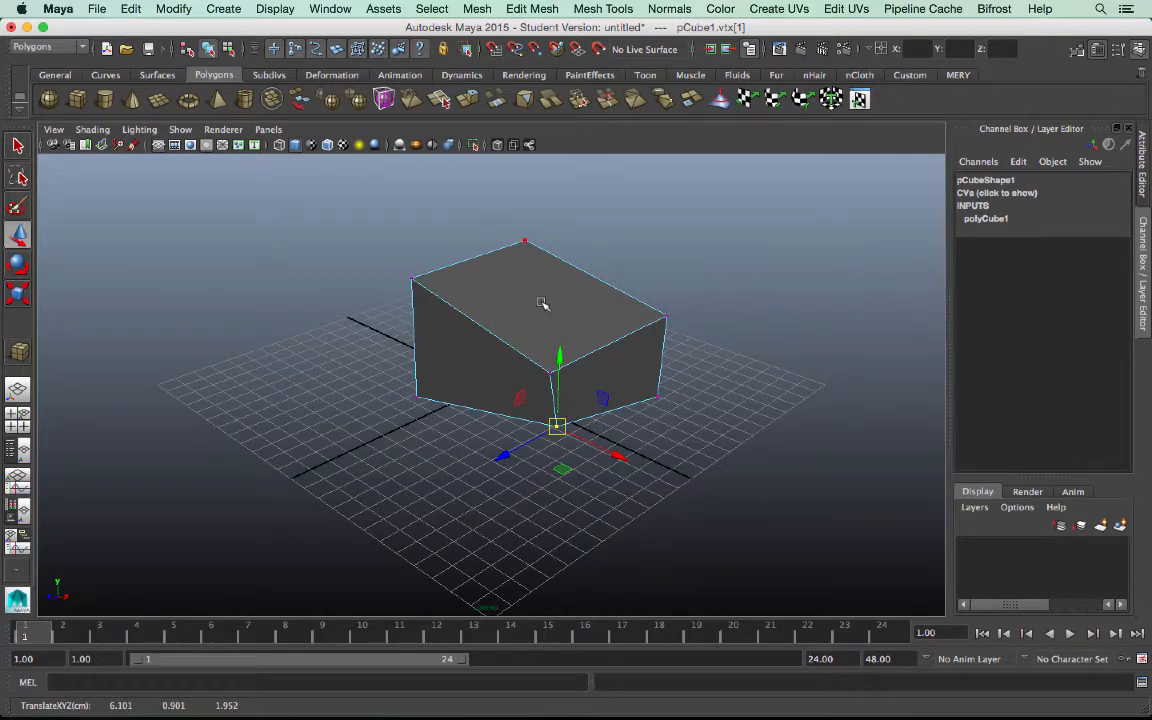
Return the reshaped box to object mode and delete it from the scene.
{"action": "right_click_drag", "start_coordinate": [541, 304], "coordinate": [608, 283]}
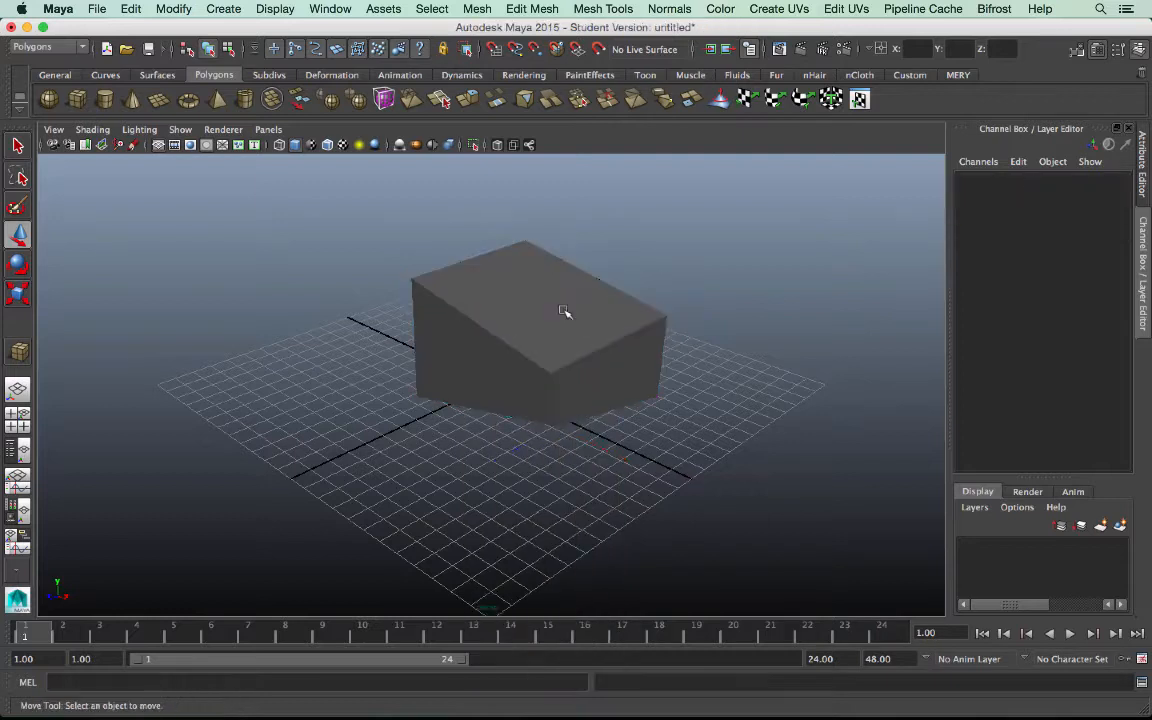
{"action": "key", "text": "Delete"}
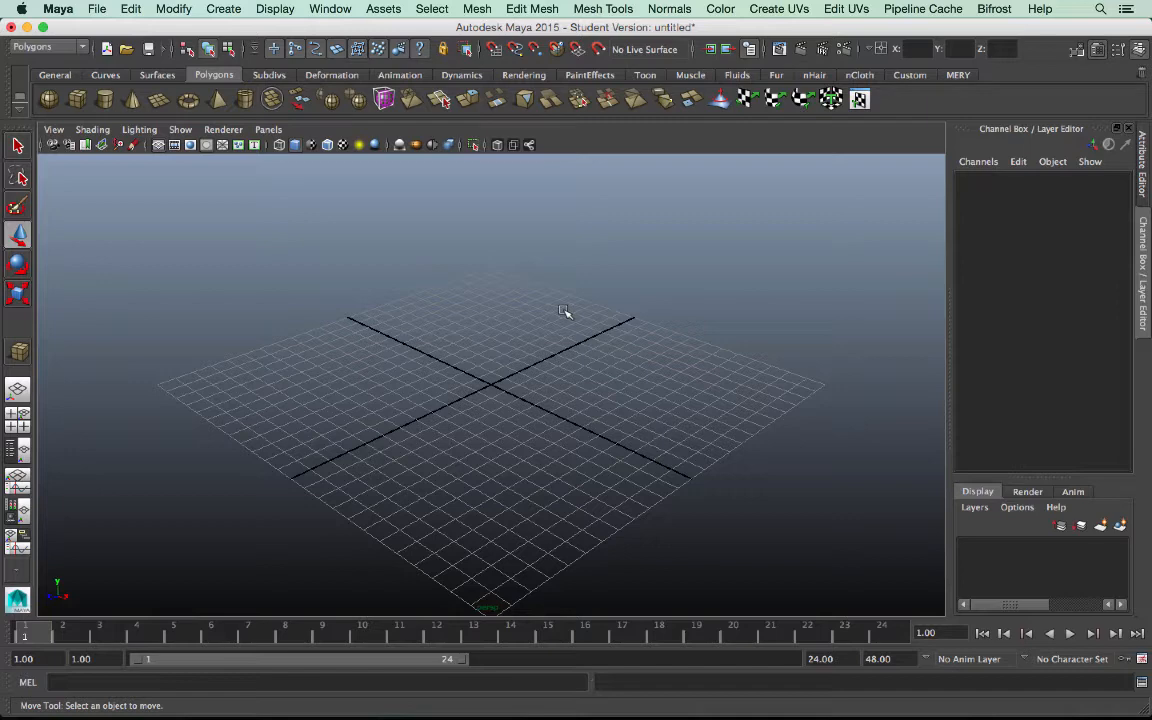
Switch to Preview, move the Espresso table reference photo out of the way and return to Maya.
{"action": "key", "text": "super+Tab"}
{"action": "key", "text": "super+Tab"}
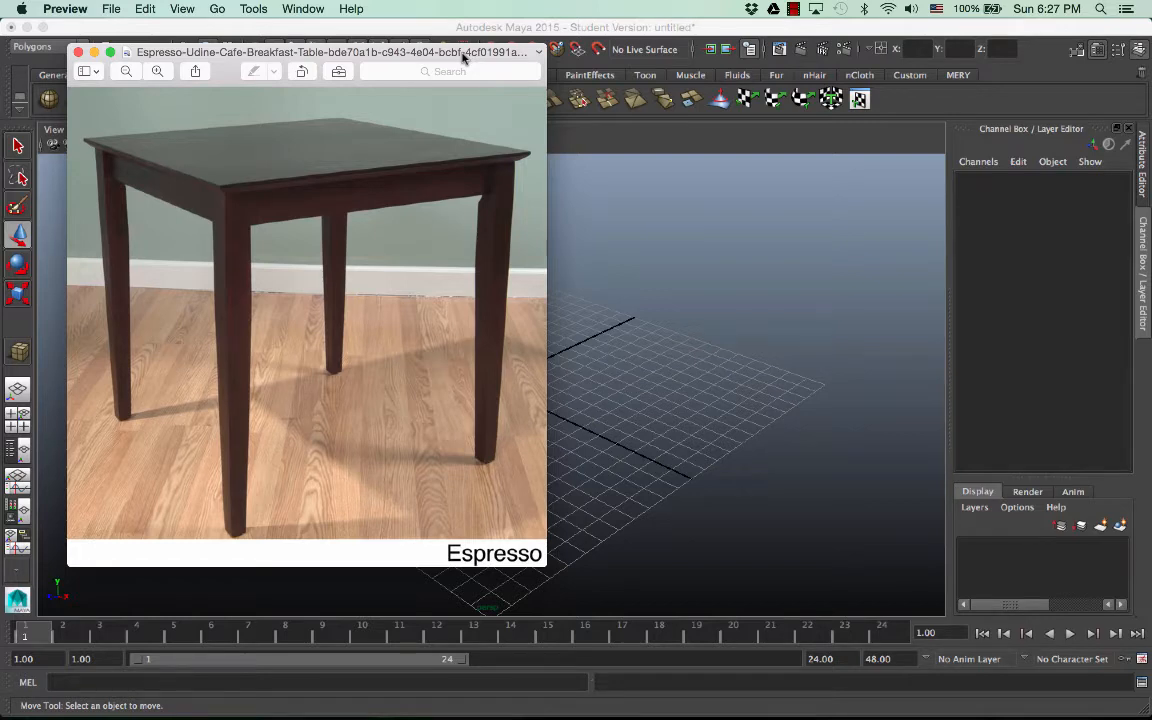
{"action": "left_click_drag", "start_coordinate": [463, 58], "coordinate": [927, 122]}
{"action": "left_click", "coordinate": [242, 313]}
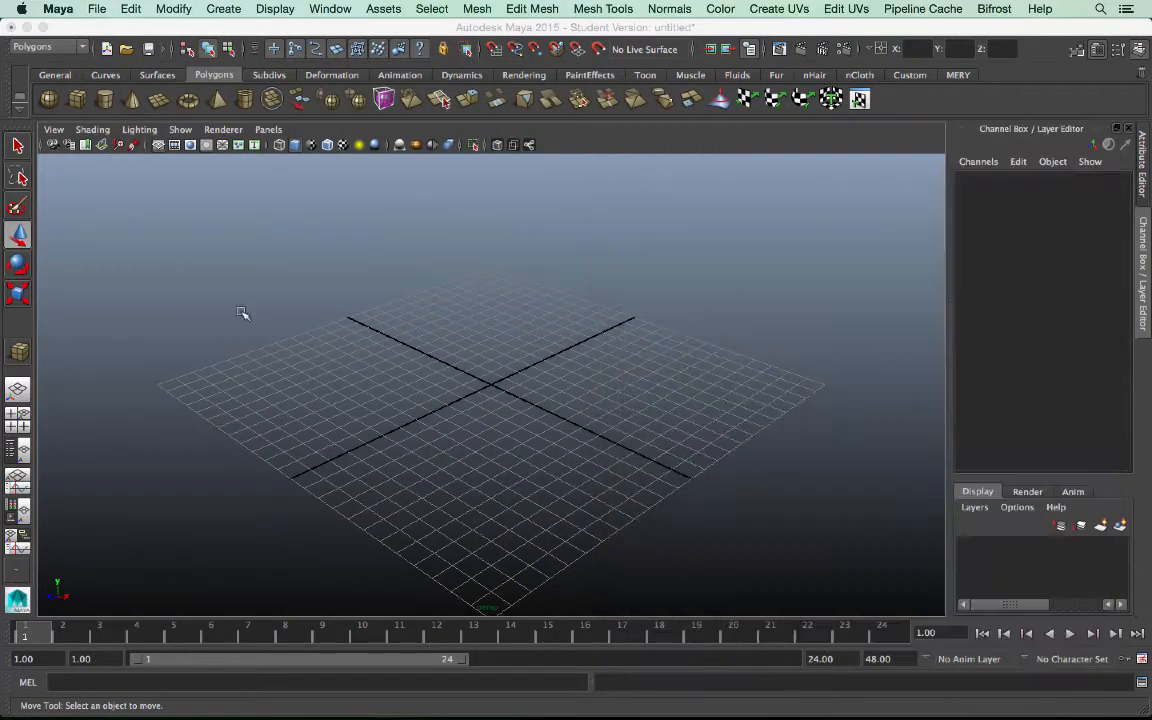
Create a flat polygon cube for the tabletop near the grid centre, about 9.26 wide, 1.04 high and 8.89 deep.
{"action": "left_click", "coordinate": [77, 99]}
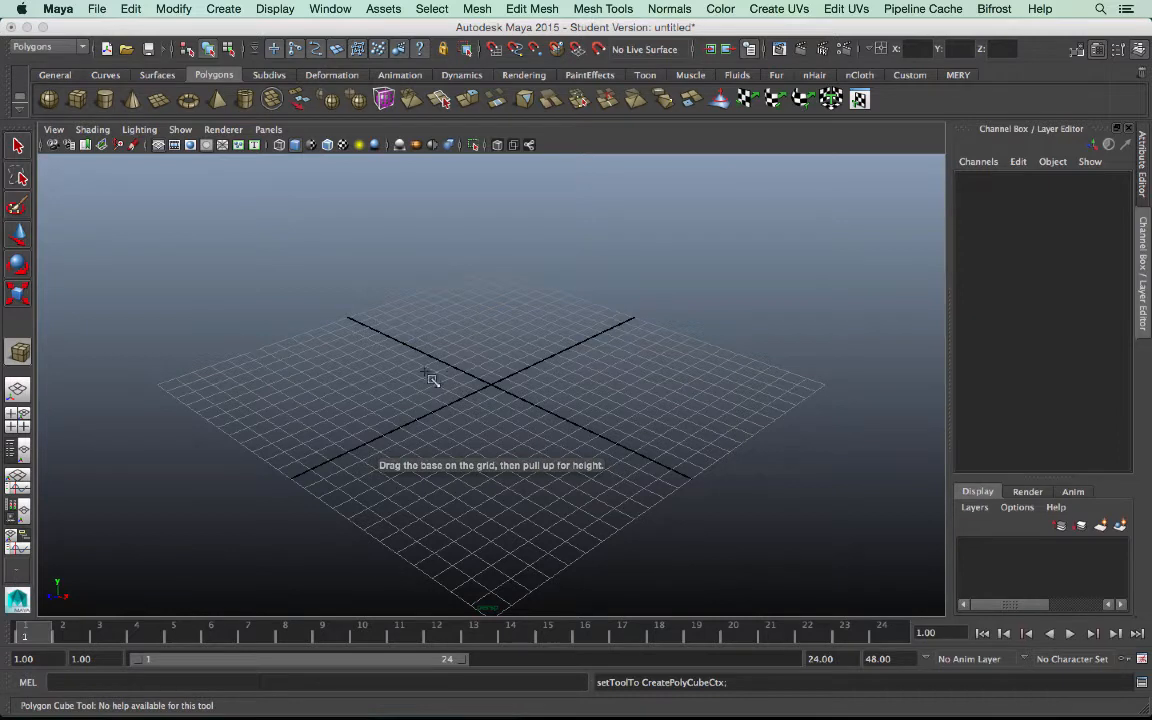
{"action": "left_click_drag", "start_coordinate": [392, 386], "coordinate": [640, 398]}
{"action": "left_click_drag", "start_coordinate": [566, 378], "coordinate": [566, 362]}
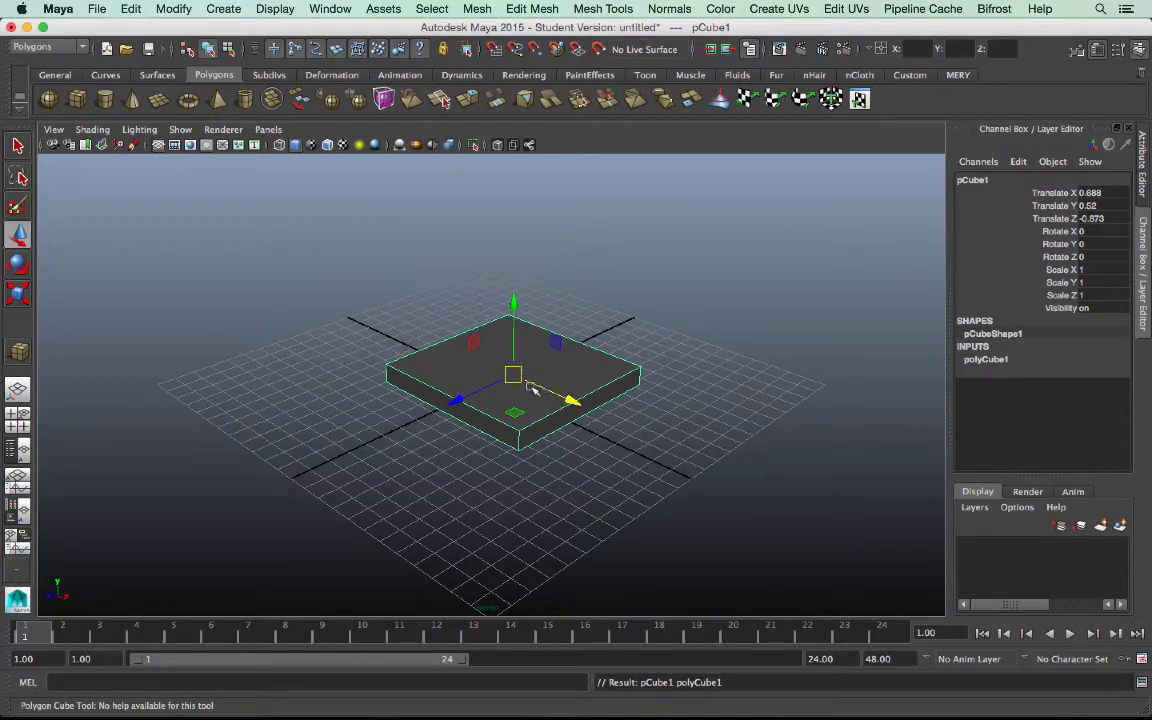
{"action": "key", "text": "w"}
{"action": "left_click_drag", "start_coordinate": [599, 365], "coordinate": [638, 411], "text": "alt"}
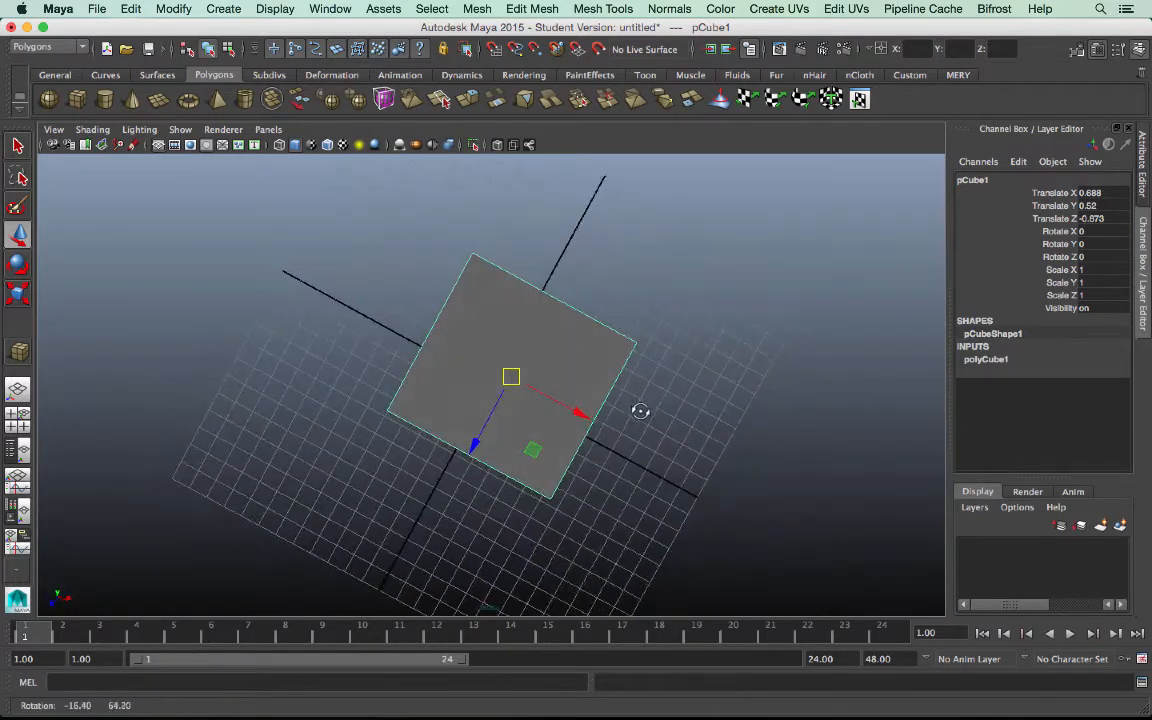
{"action": "left_click_drag", "start_coordinate": [546, 367], "coordinate": [576, 326], "text": "alt"}
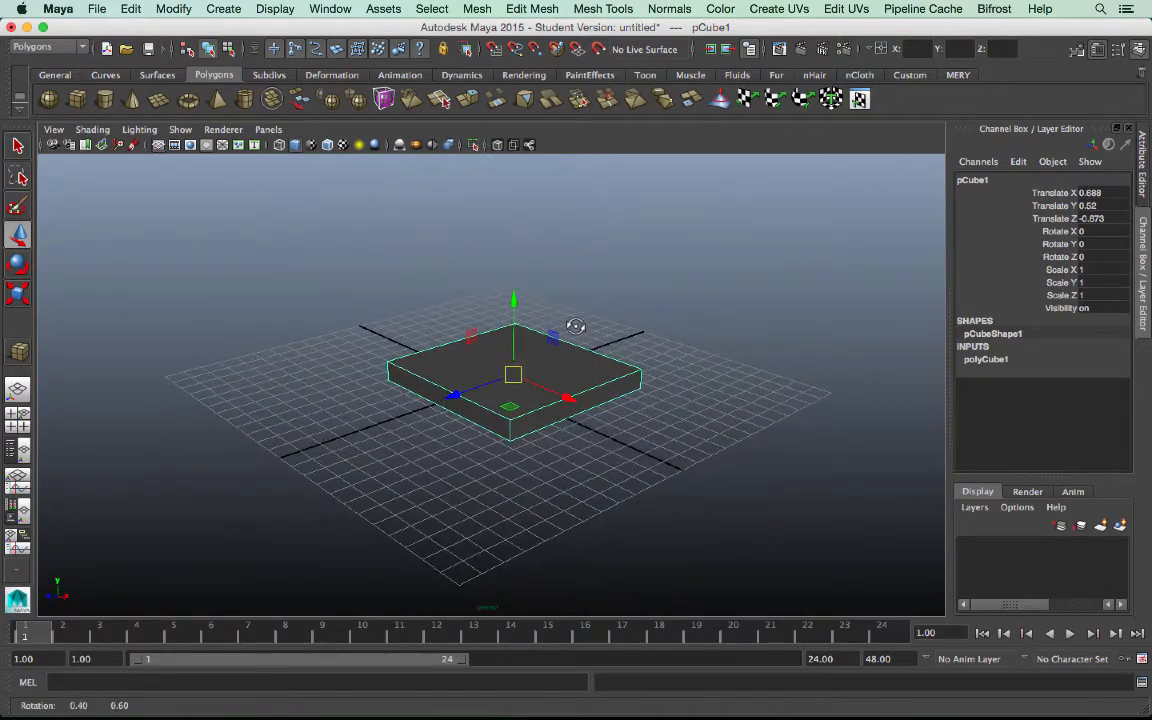
Set the width of the tabletop cube to 10 in its polyCube1 creation inputs.
{"action": "left_click", "coordinate": [985, 360]}
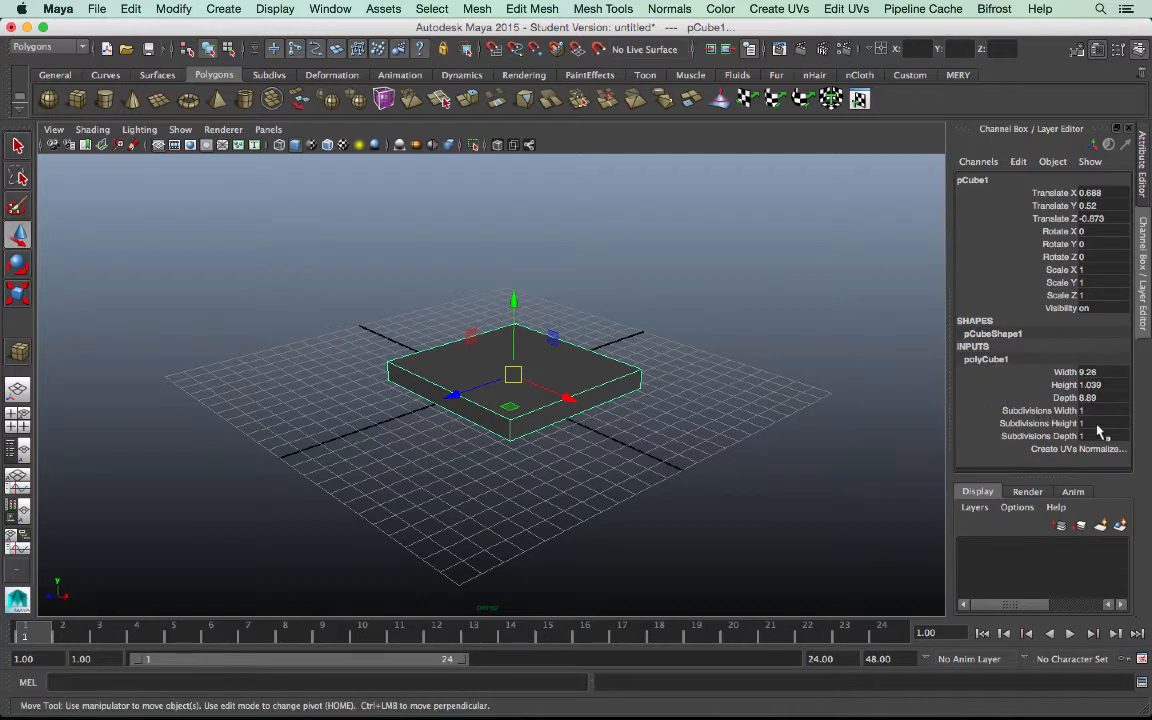
{"action": "left_click", "coordinate": [1090, 371]}
{"action": "type", "text": "10"}
{"action": "key", "text": "Return"}
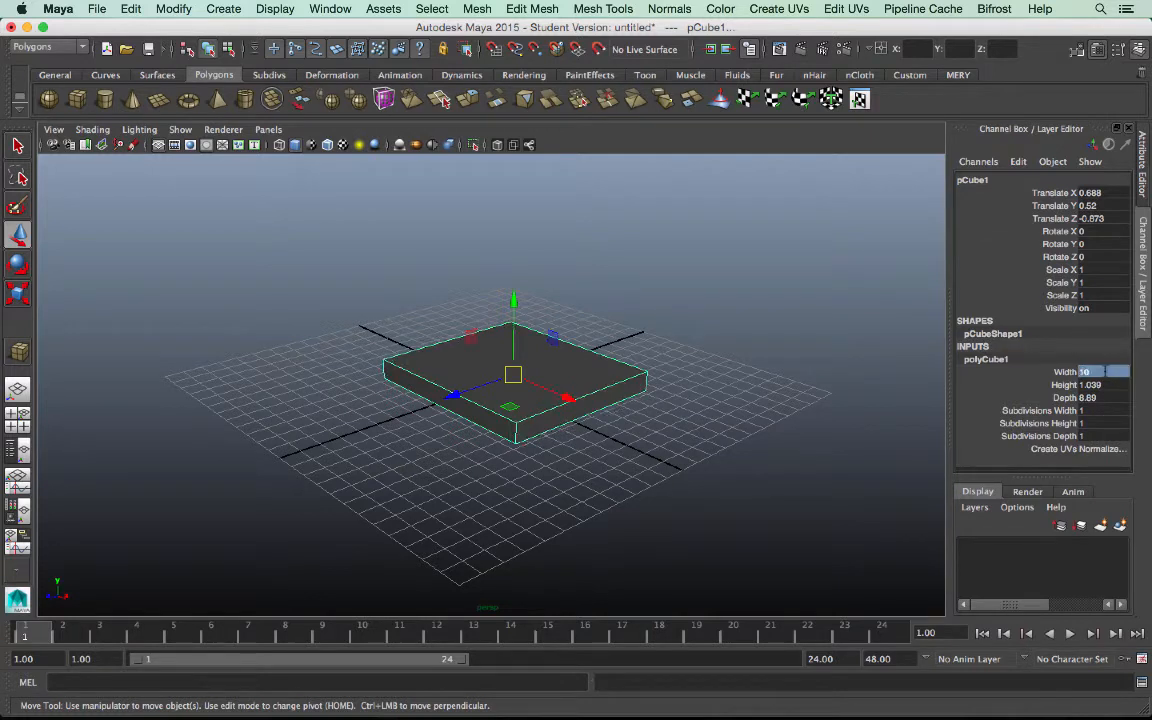
Set the tabletop cube's depth to 10 and height to 1 in its polyCube1 inputs, keeping the cube selected.
{"action": "left_click", "coordinate": [1091, 397]}
{"action": "type", "text": "10"}
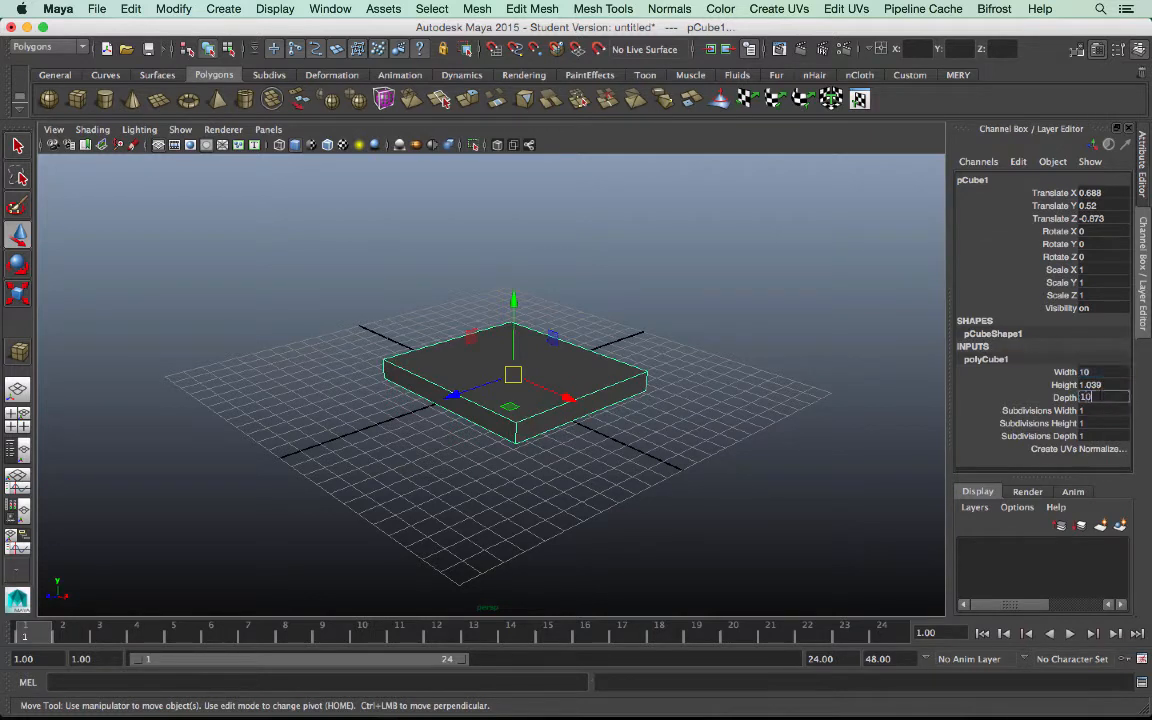
{"action": "key", "text": "Return"}
{"action": "key", "text": "shift+Tab"}
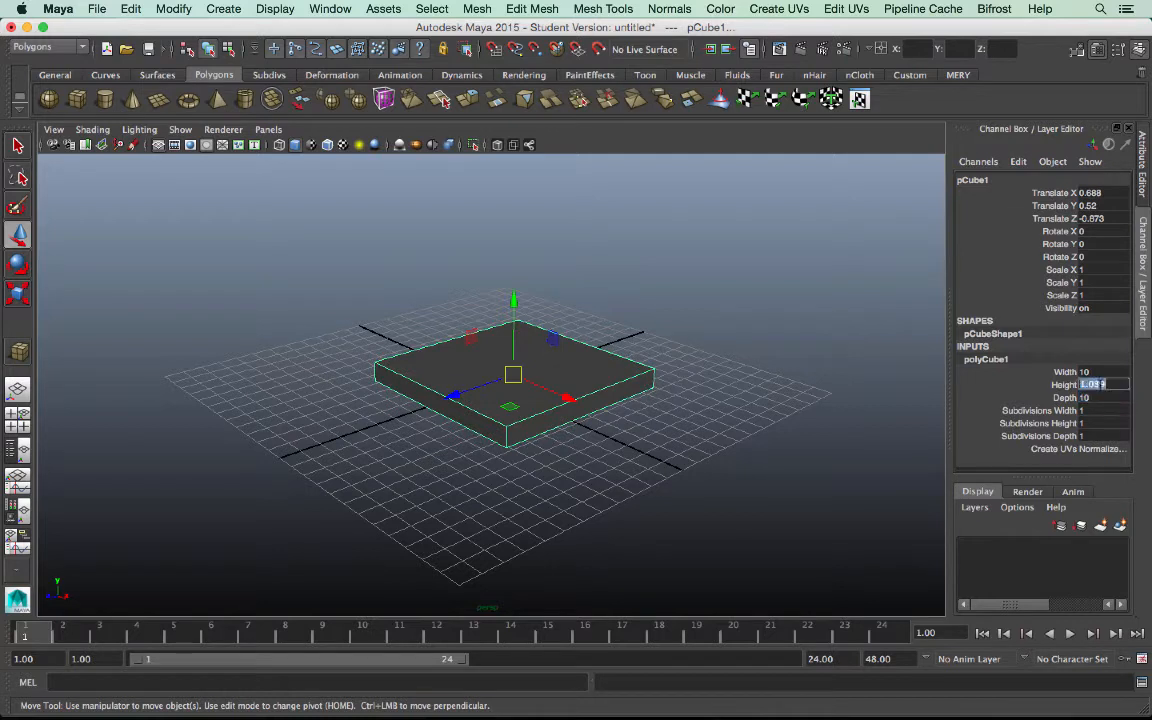
{"action": "type", "text": "1"}
{"action": "left_click", "coordinate": [566, 386]}
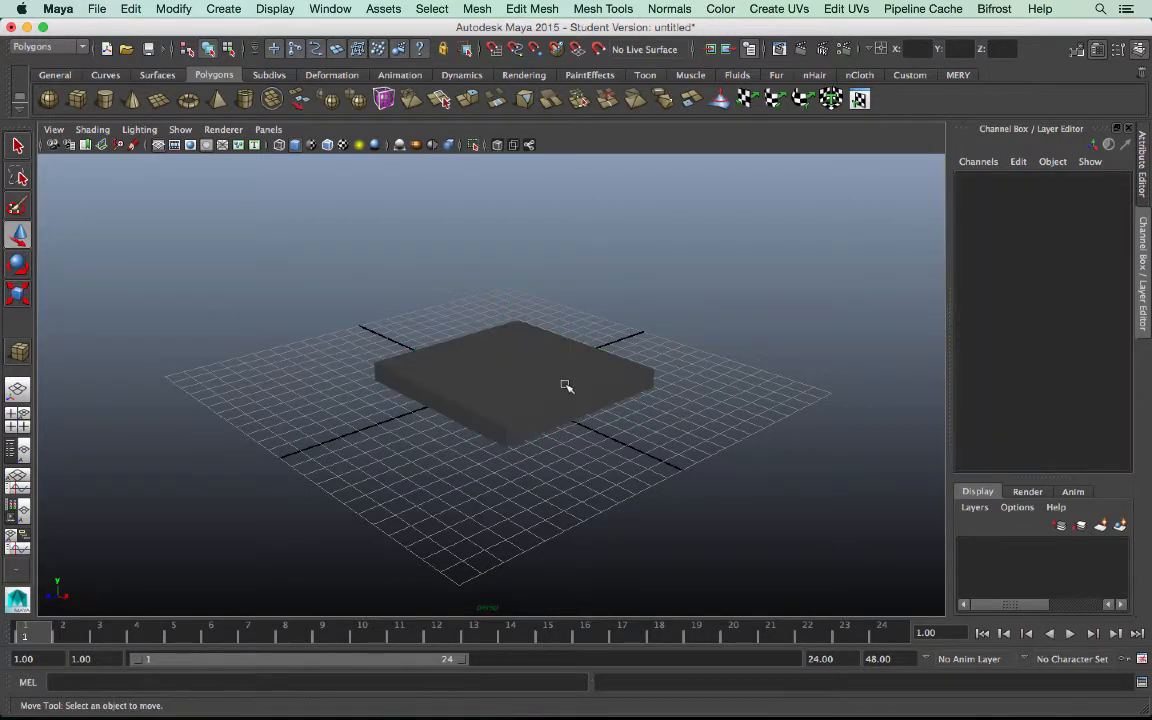
{"action": "left_click", "coordinate": [566, 386]}
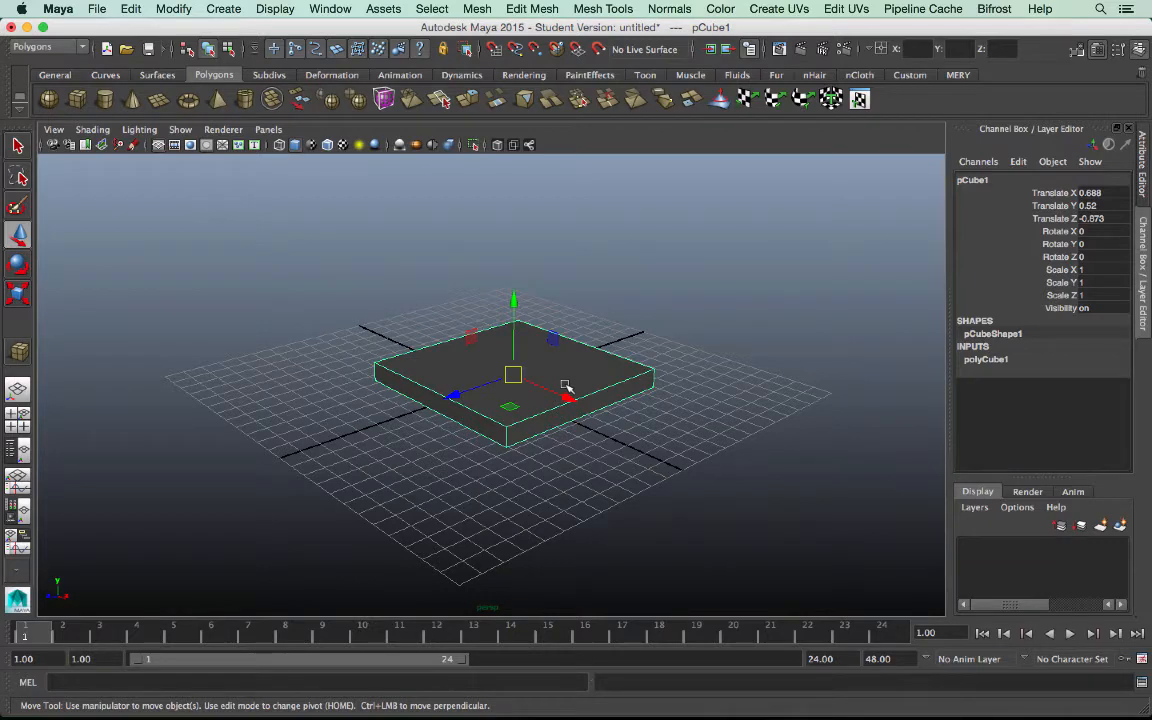
Compare the tabletop with the Espresso table reference photo in Preview, and return to Maya to inspect the slab from above.
{"action": "key", "text": "super+Tab"}
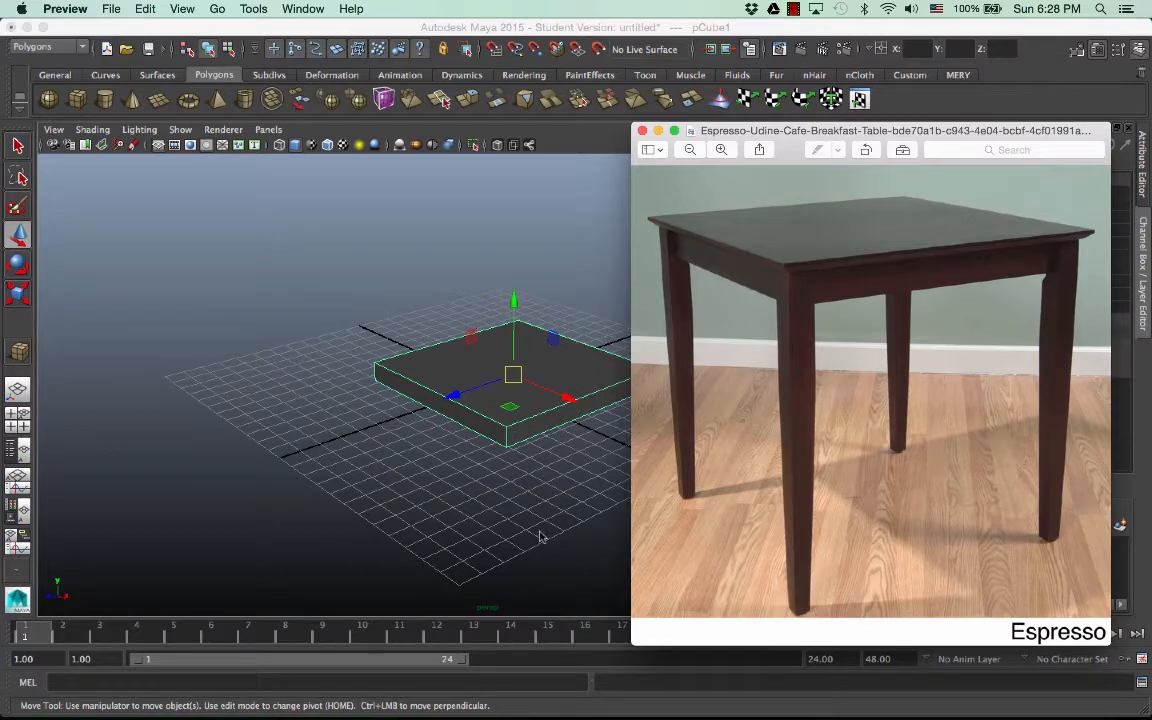
{"action": "left_click_drag", "start_coordinate": [533, 524], "coordinate": [525, 507], "text": "alt"}
{"action": "left_click_drag", "start_coordinate": [419, 488], "coordinate": [576, 506], "text": "alt"}
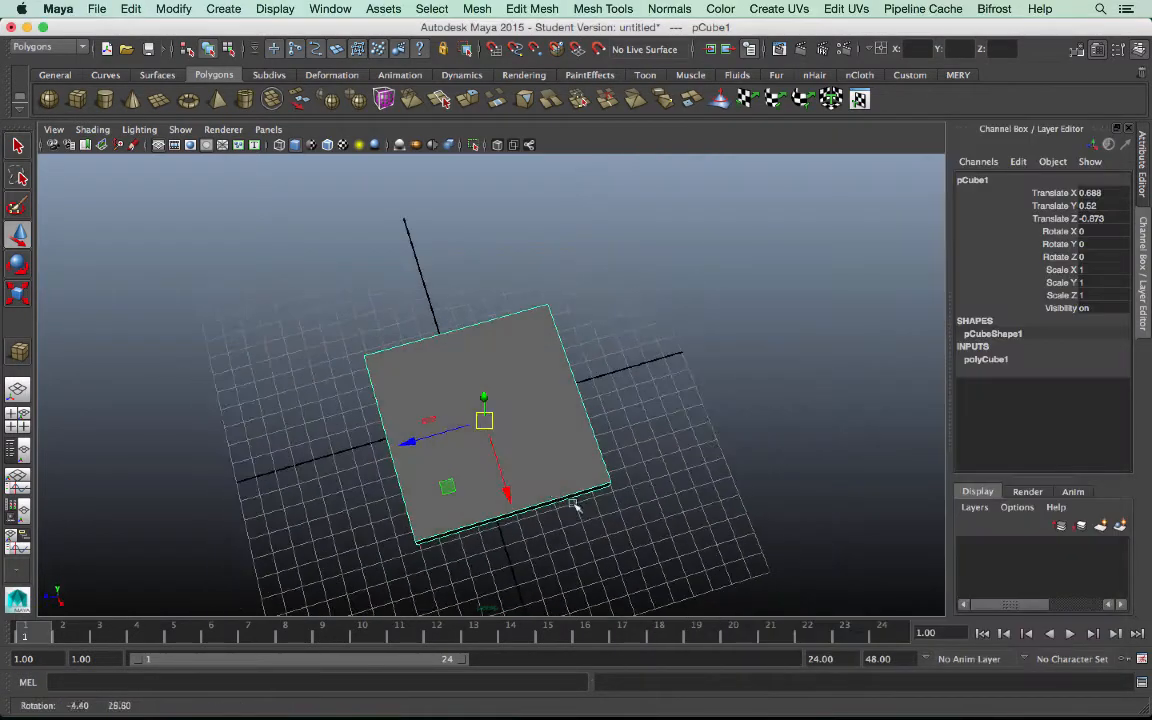
{"action": "middle_click_drag", "start_coordinate": [576, 506], "coordinate": [527, 393], "text": "alt"}
{"action": "left_click_drag", "start_coordinate": [527, 393], "coordinate": [563, 447], "text": "alt"}
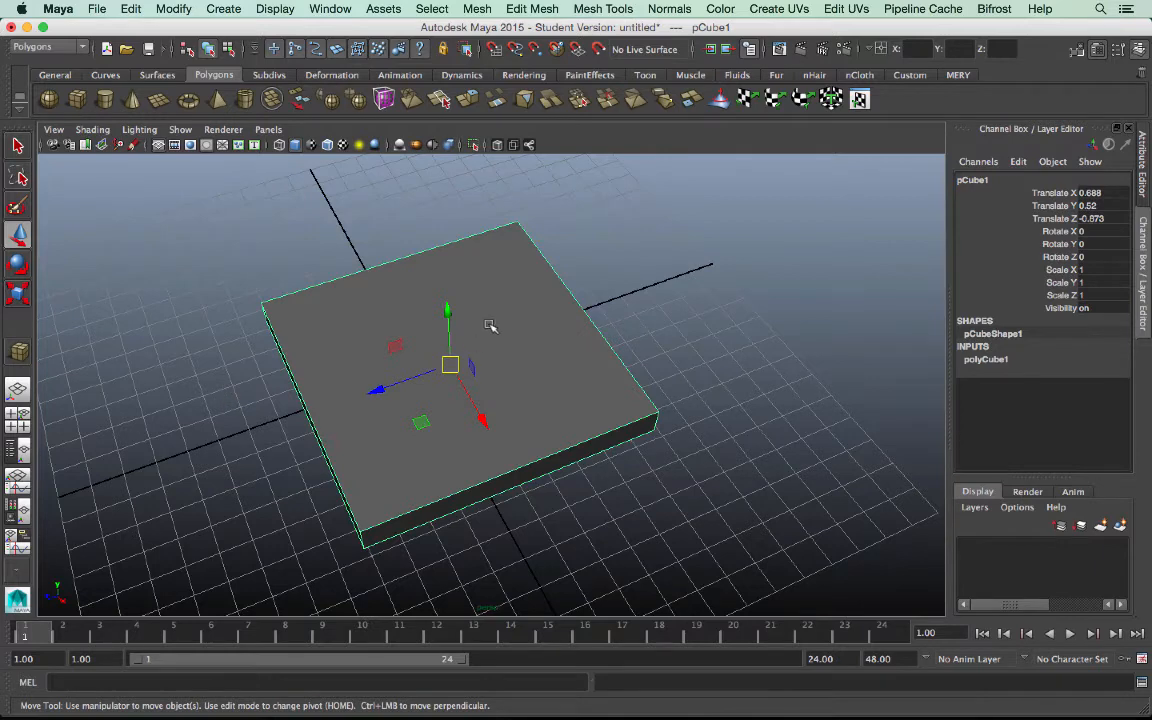
{"action": "left_click_drag", "start_coordinate": [488, 321], "coordinate": [517, 291], "text": "alt"}
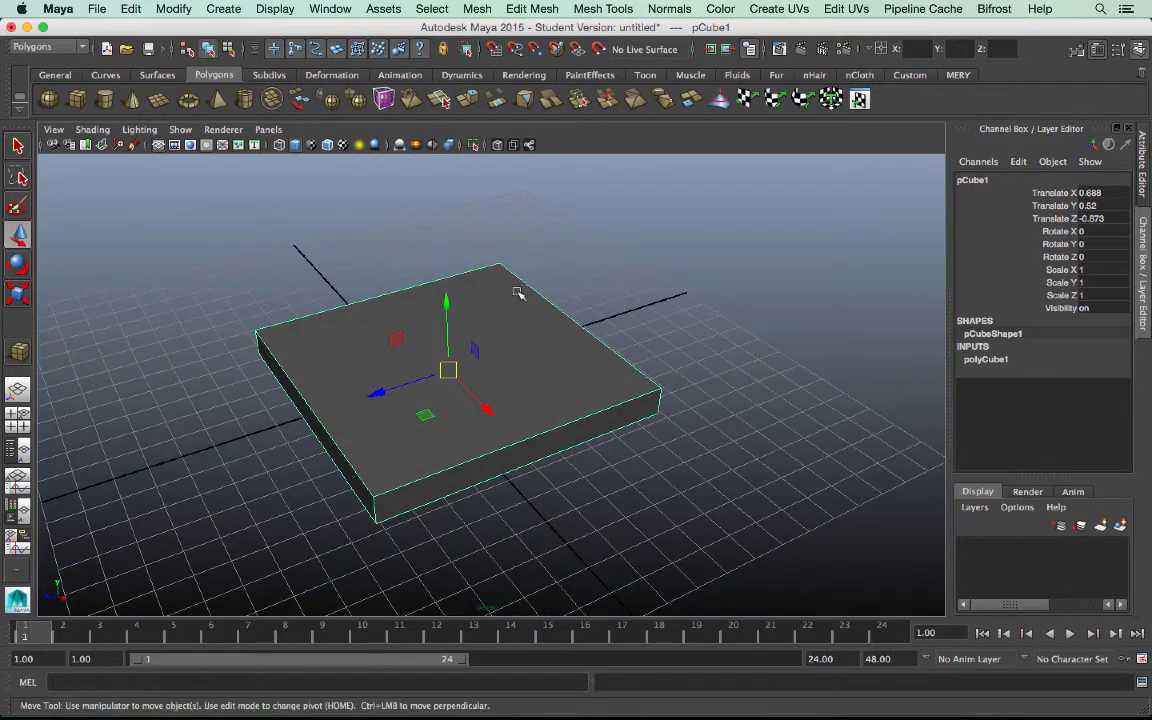
Insert an edge loop across the tabletop close to one of its sides with the Insert Edge Loop Tool.
{"action": "left_click", "coordinate": [591, 8]}
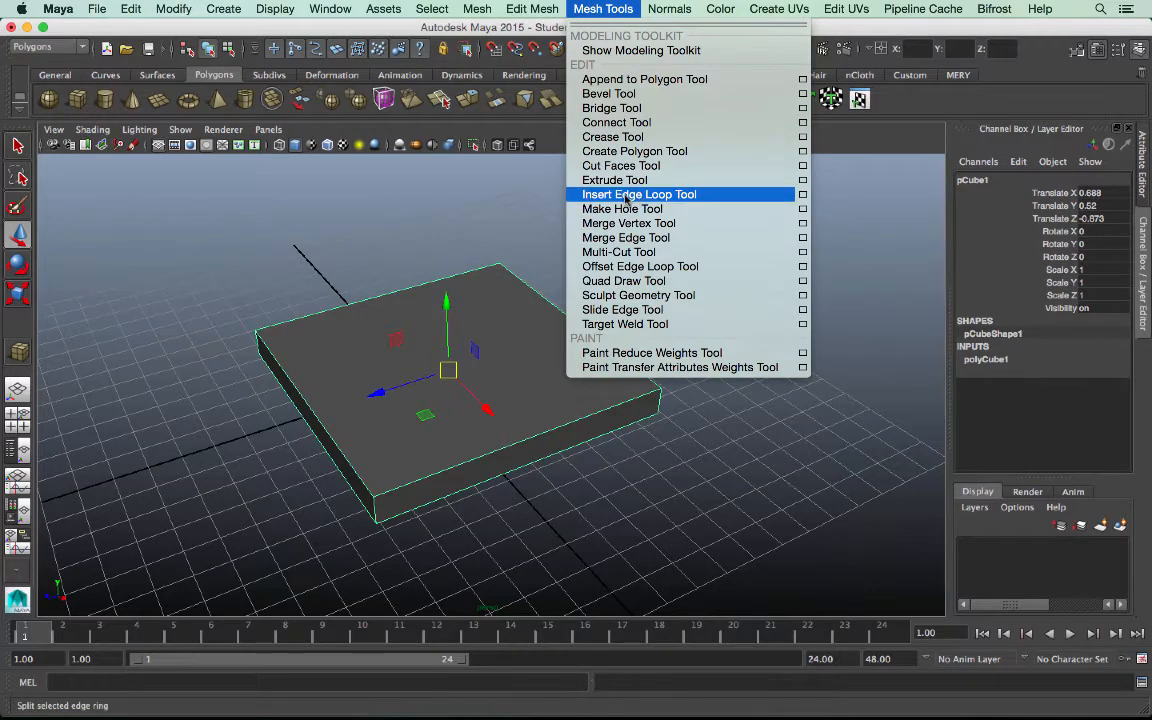
{"action": "left_click", "coordinate": [703, 203]}
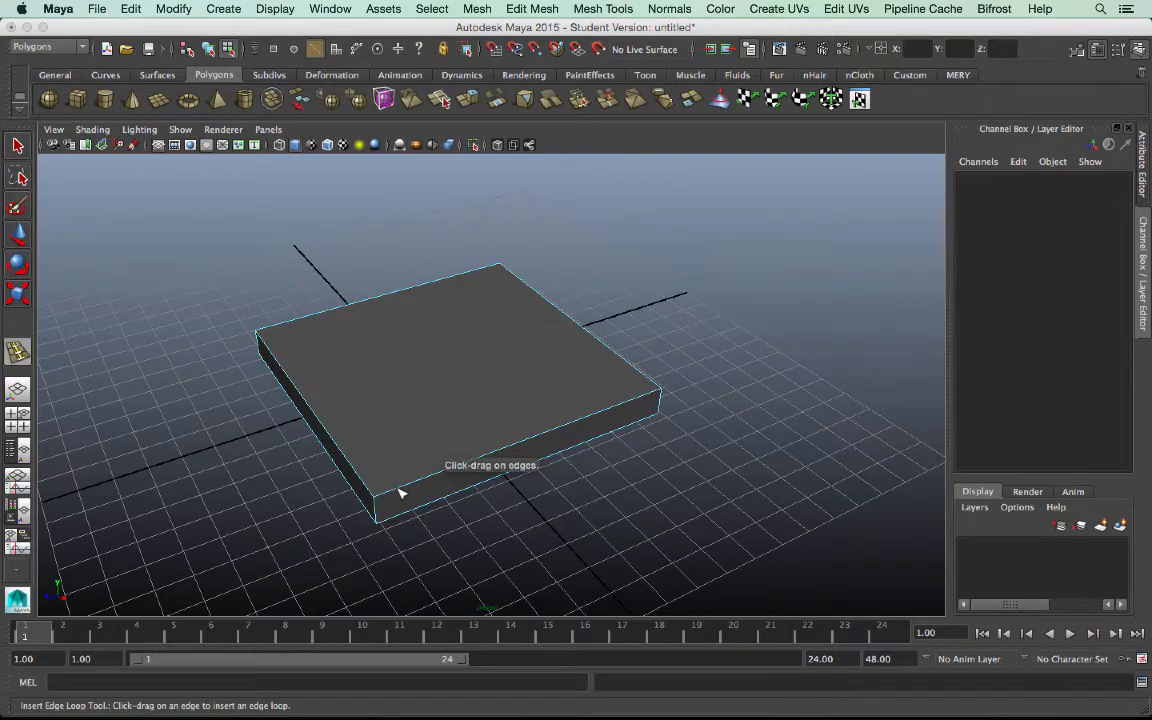
{"action": "left_click_drag", "start_coordinate": [400, 492], "coordinate": [413, 491]}
{"action": "left_click_drag", "start_coordinate": [479, 459], "coordinate": [400, 493]}
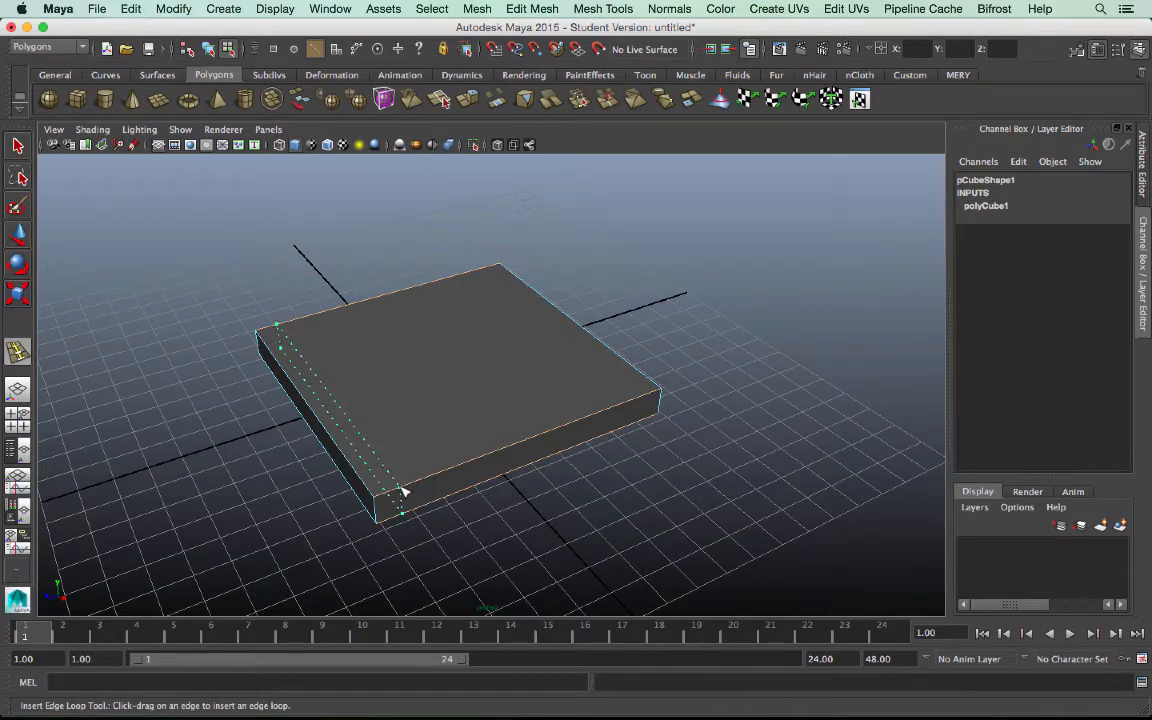
{"action": "left_click_drag", "start_coordinate": [401, 490], "coordinate": [401, 490]}
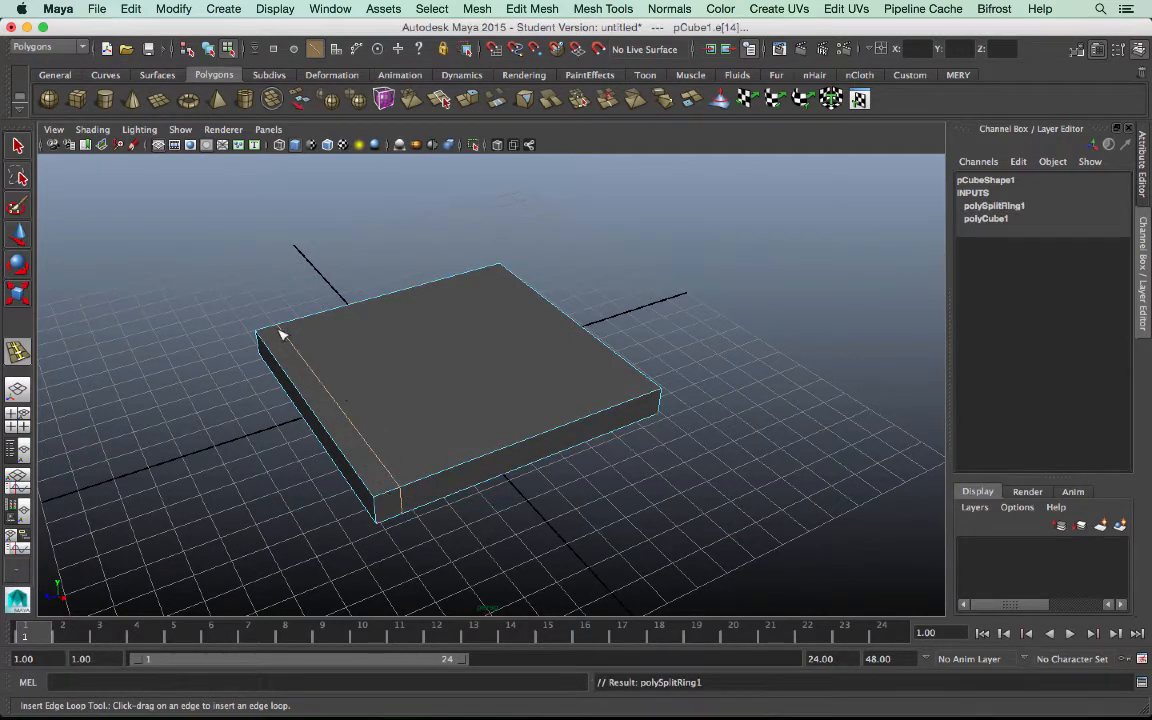
{"action": "left_click", "coordinate": [17, 235]}
{"action": "left_click_drag", "start_coordinate": [330, 365], "coordinate": [300, 345], "text": "alt"}
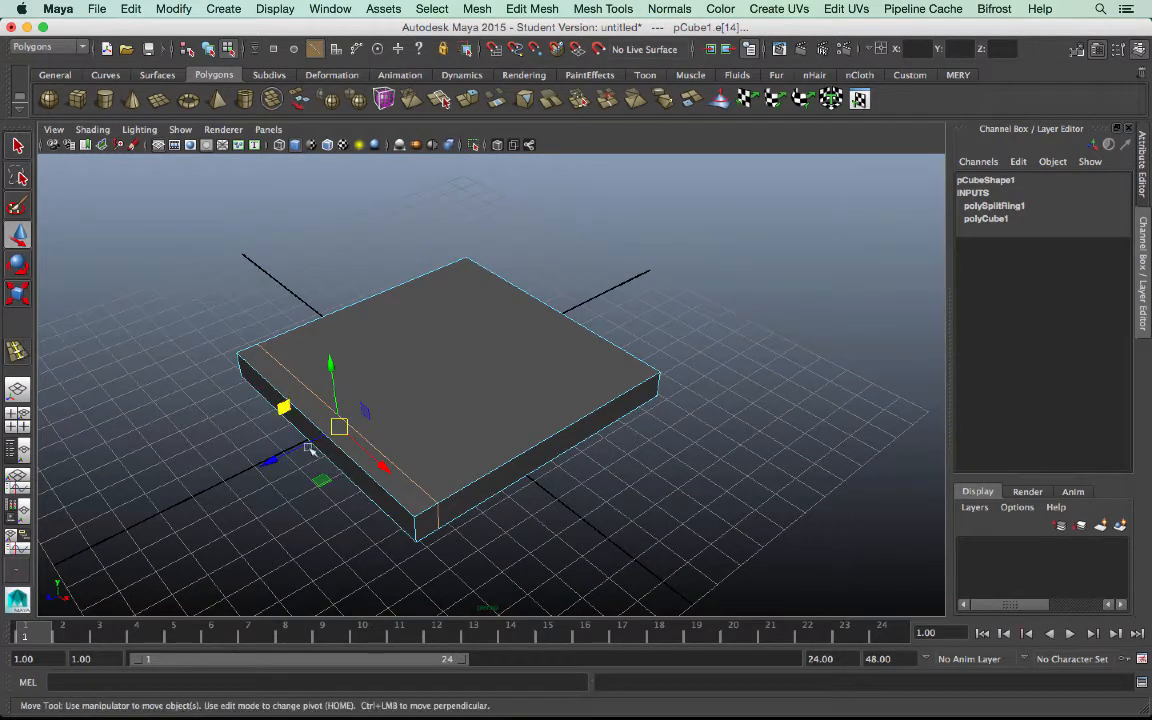
Insert three more edge loops close to the tabletop's remaining sides, forming a small square at each corner, and clear the selection.
{"action": "left_click", "coordinate": [19, 351]}
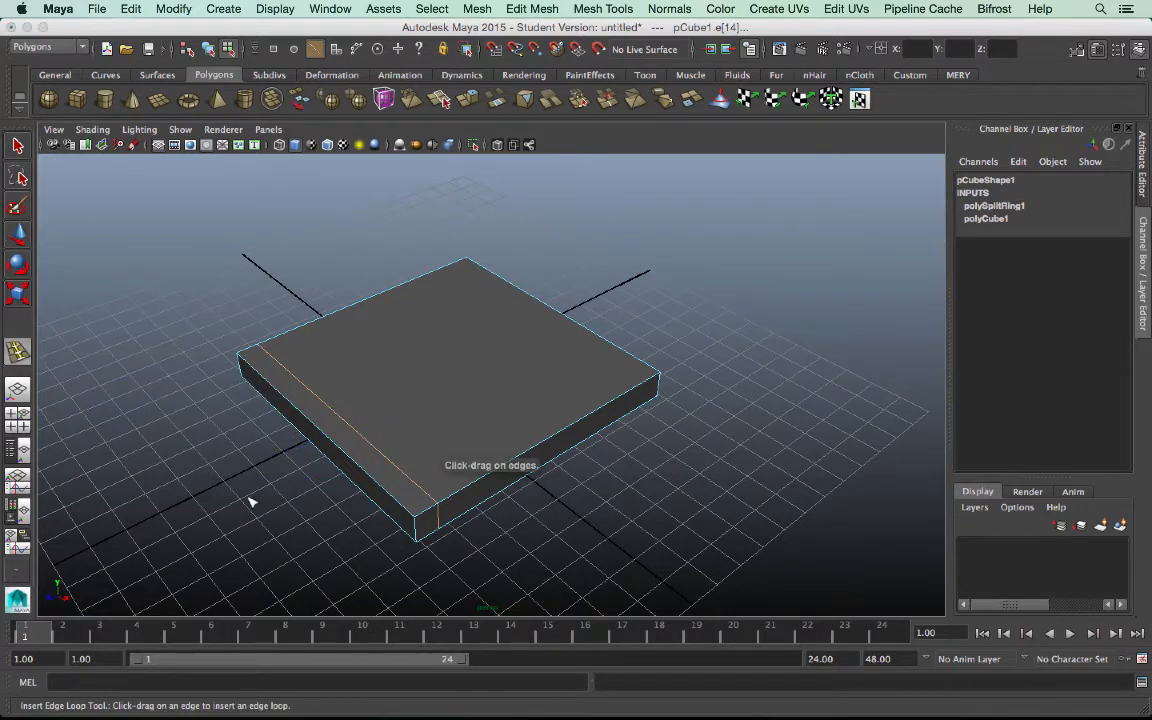
{"action": "left_click", "coordinate": [623, 492]}
{"action": "left_click_drag", "start_coordinate": [648, 483], "coordinate": [619, 486], "text": "alt"}
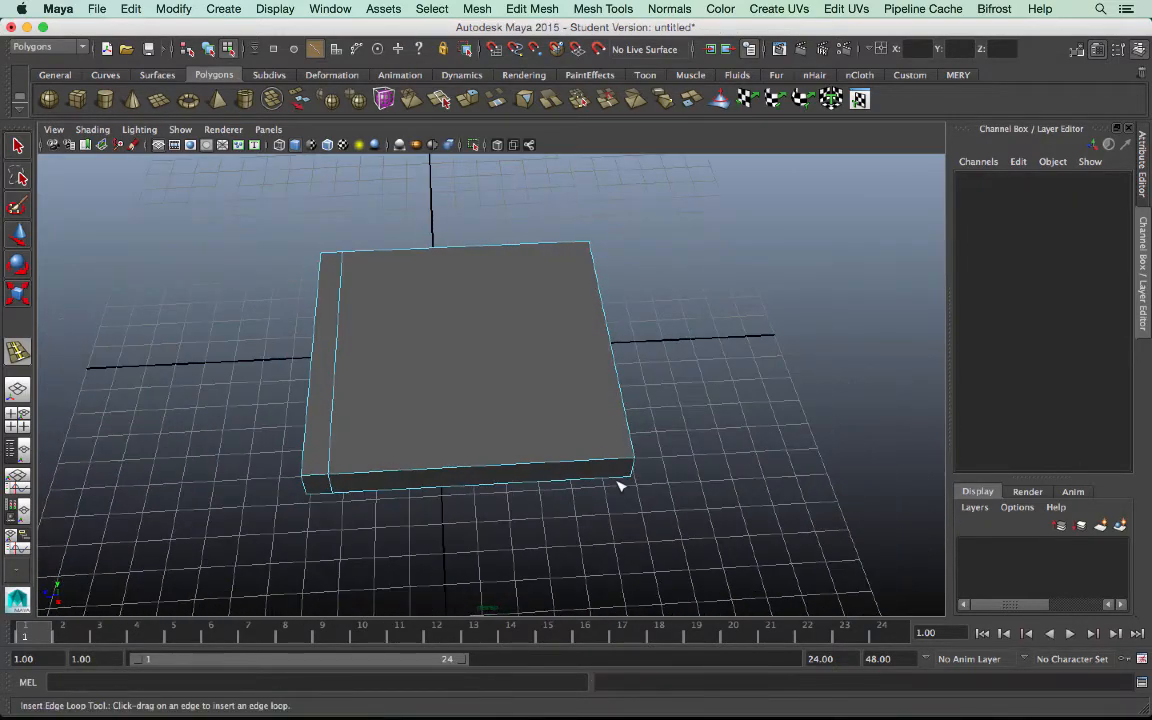
{"action": "left_click", "coordinate": [612, 465]}
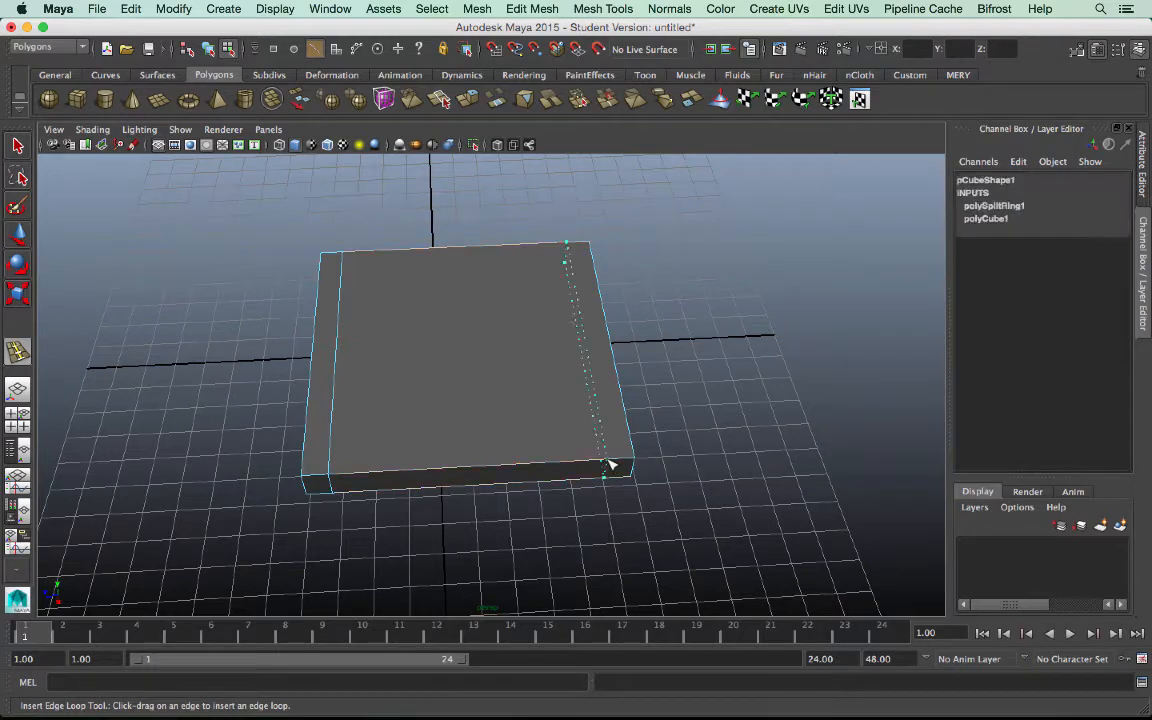
{"action": "left_click", "coordinate": [612, 465]}
{"action": "left_click_drag", "start_coordinate": [617, 476], "coordinate": [378, 483], "text": "alt"}
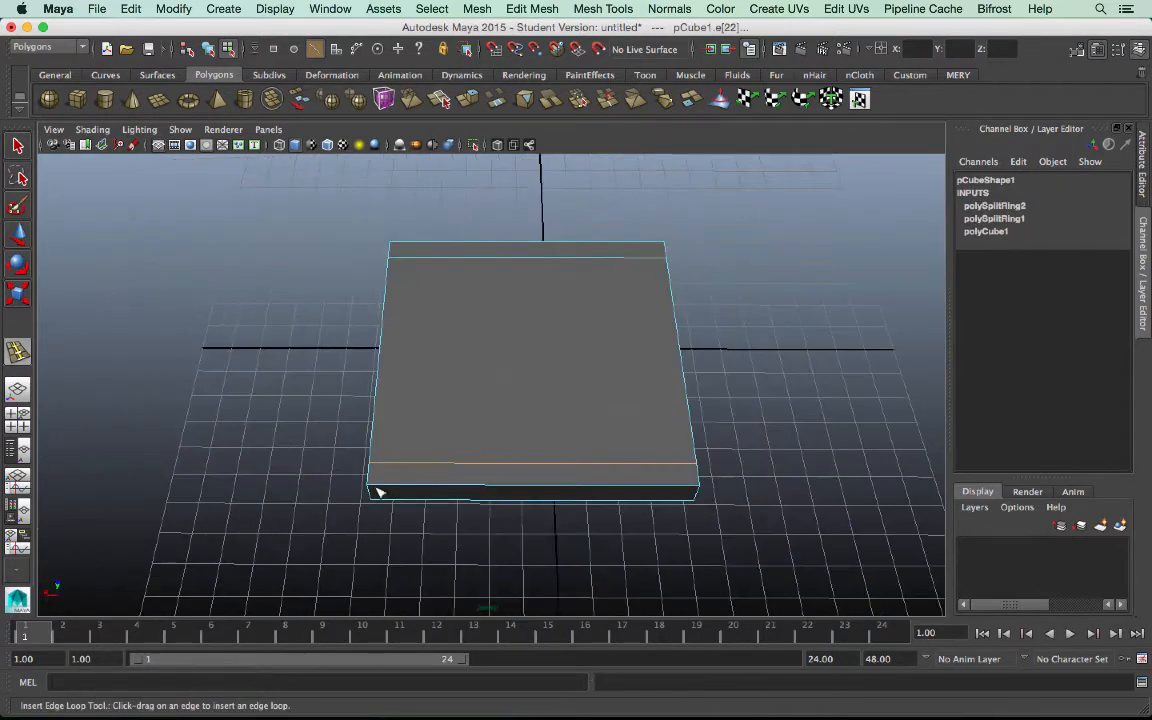
{"action": "left_click", "coordinate": [395, 488]}
{"action": "left_click_drag", "start_coordinate": [699, 530], "coordinate": [663, 522], "text": "alt"}
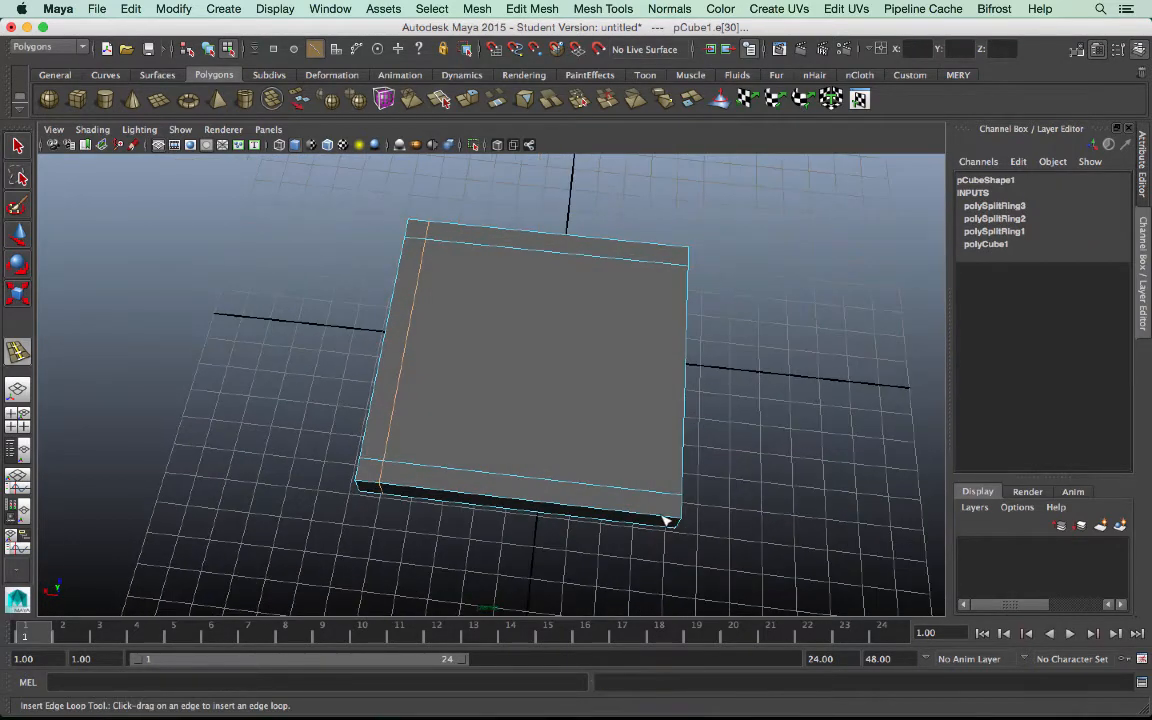
{"action": "left_click", "coordinate": [663, 522]}
{"action": "key", "text": "w"}
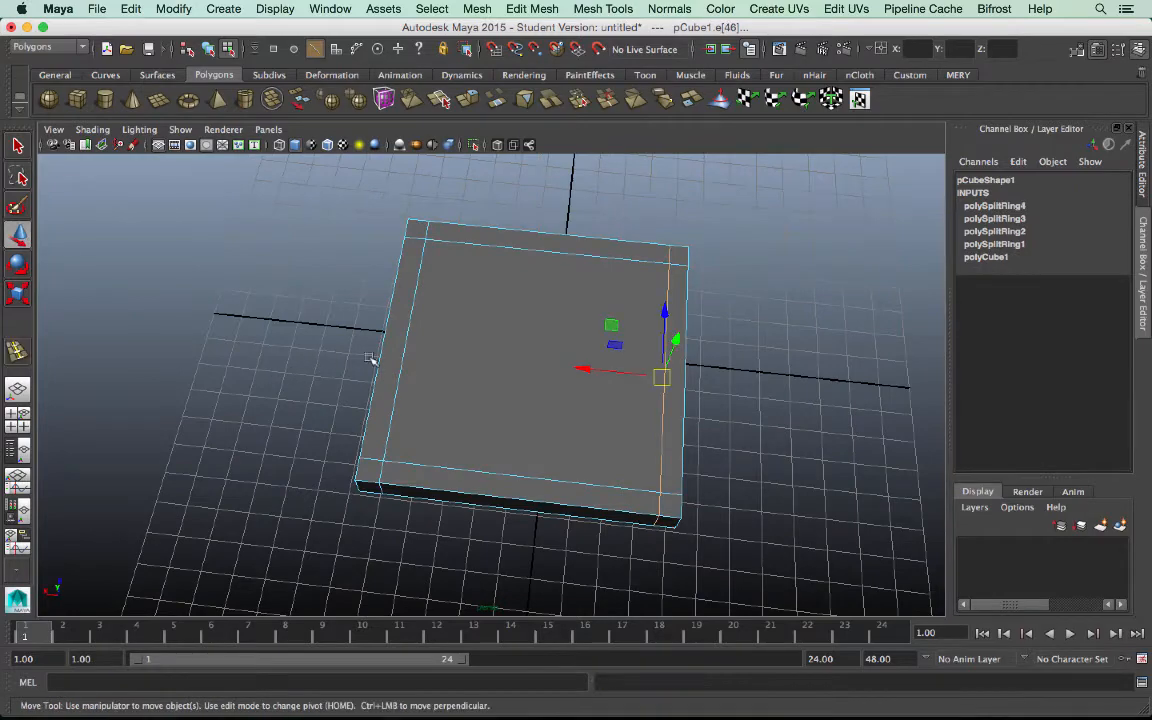
{"action": "left_click", "coordinate": [310, 398]}
Switch the tabletop to face mode and select the four small corner faces on its underside.
{"action": "left_click_drag", "start_coordinate": [280, 393], "coordinate": [398, 441], "text": "alt"}
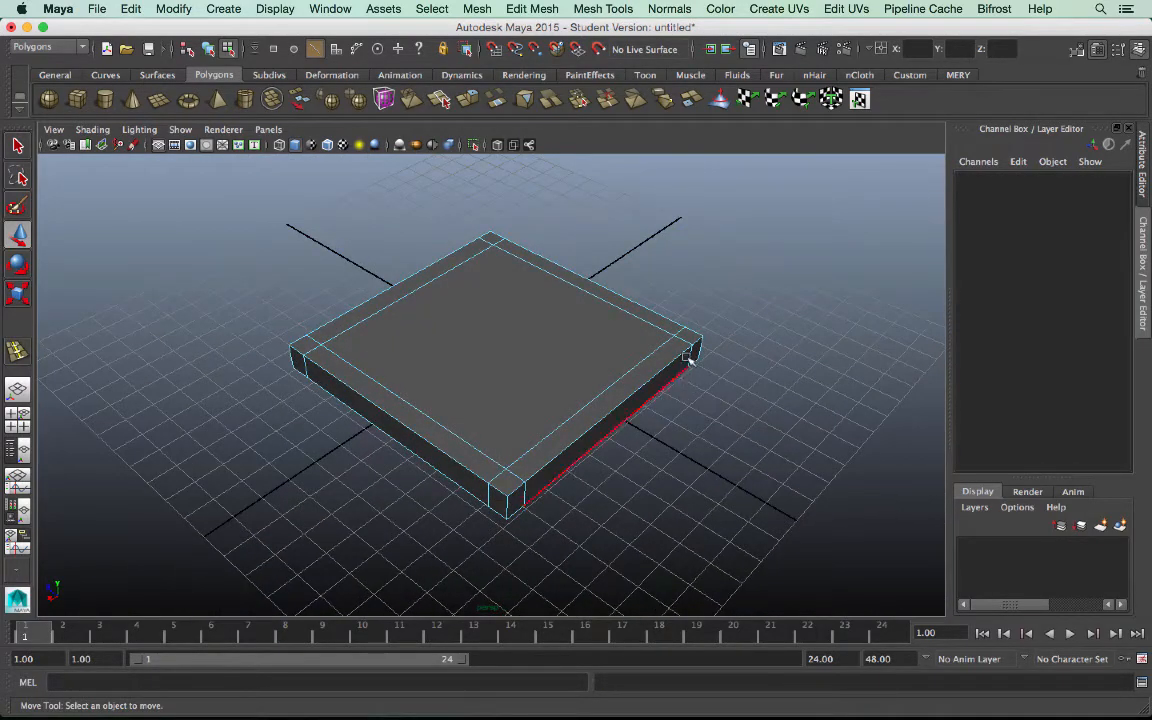
{"action": "left_click_drag", "start_coordinate": [477, 449], "coordinate": [527, 383], "text": "alt"}
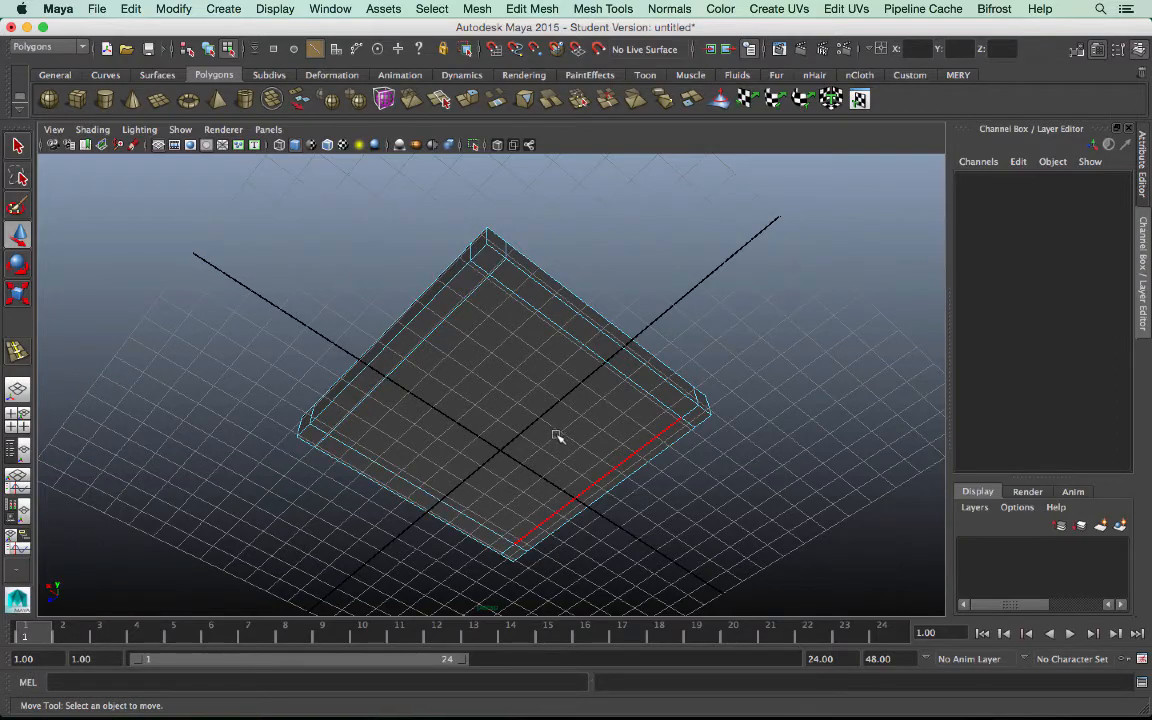
{"action": "mouse_move", "coordinate": [558, 435]}
{"action": "left_mouse_down", "text": "alt"}
{"action": "mouse_move", "coordinate": [540, 447]}
{"action": "mouse_move", "coordinate": [543, 435]}
{"action": "left_mouse_up", "text": "alt"}
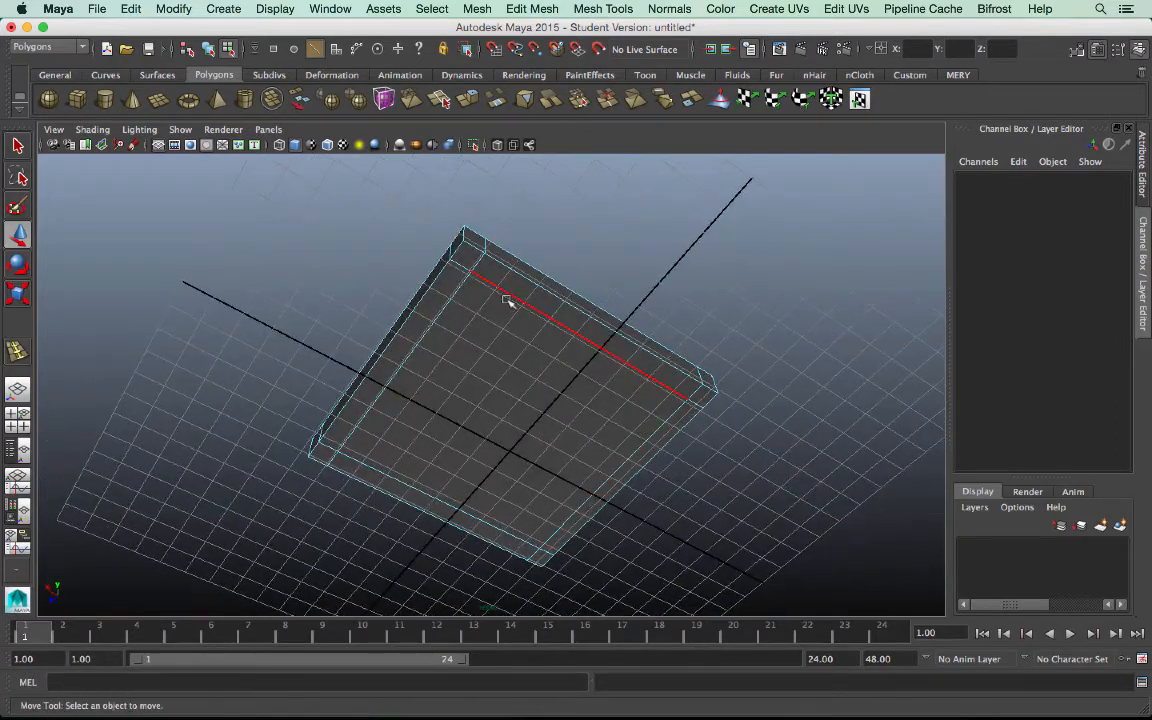
{"action": "right_click", "coordinate": [488, 335]}
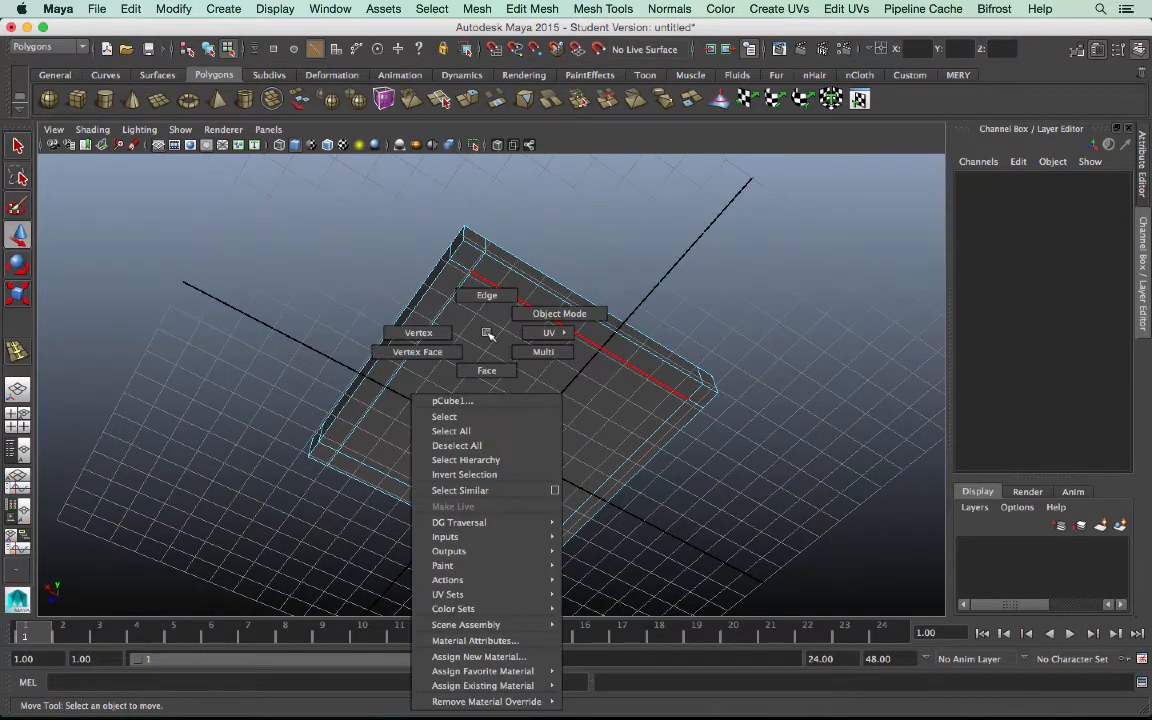
{"action": "right_click_drag", "start_coordinate": [490, 335], "coordinate": [488, 368]}
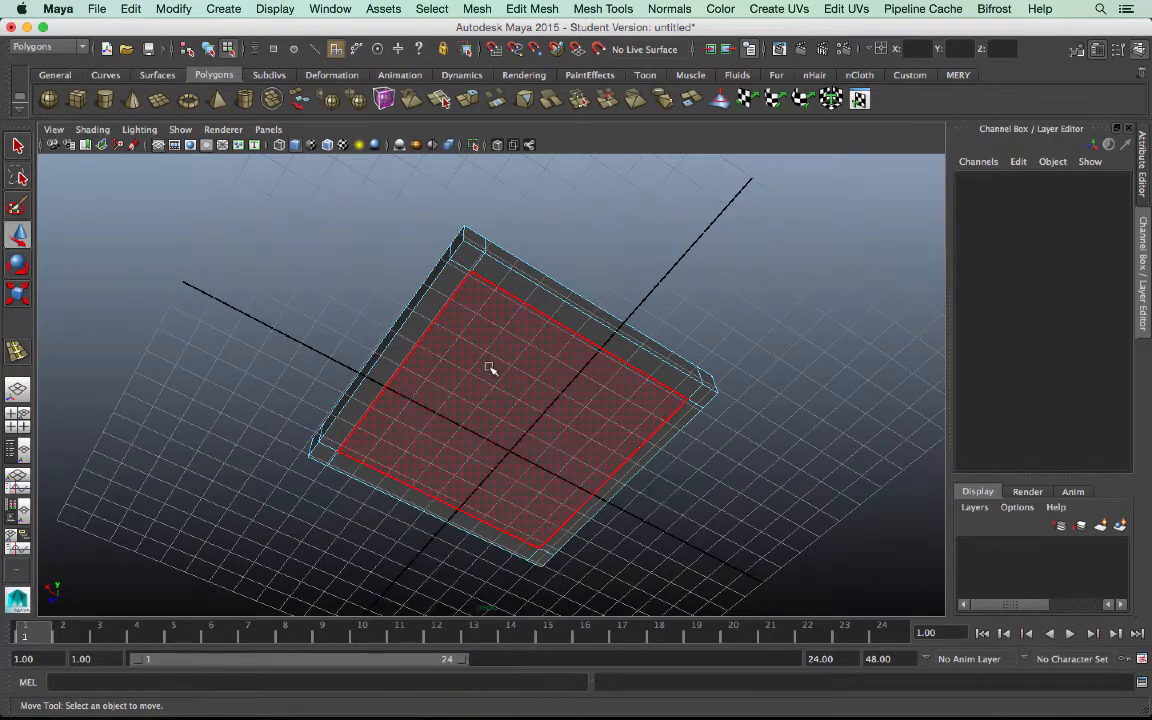
{"action": "left_click", "coordinate": [470, 258]}
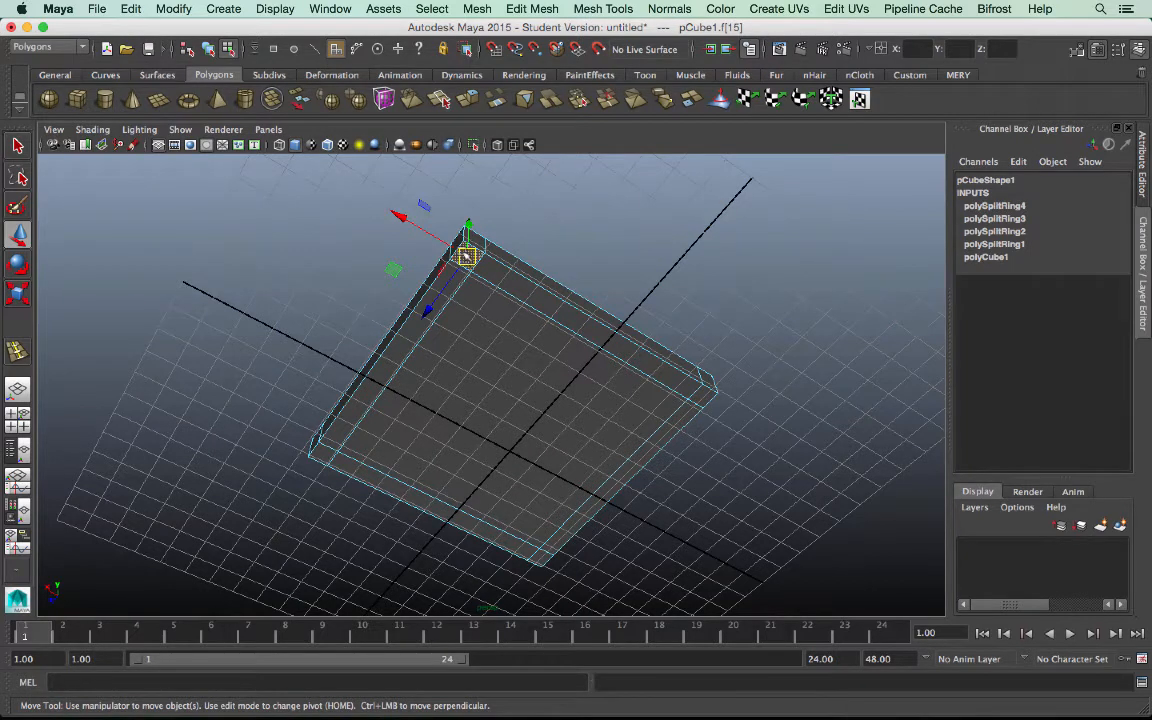
{"action": "left_click", "coordinate": [705, 399], "text": "shift"}
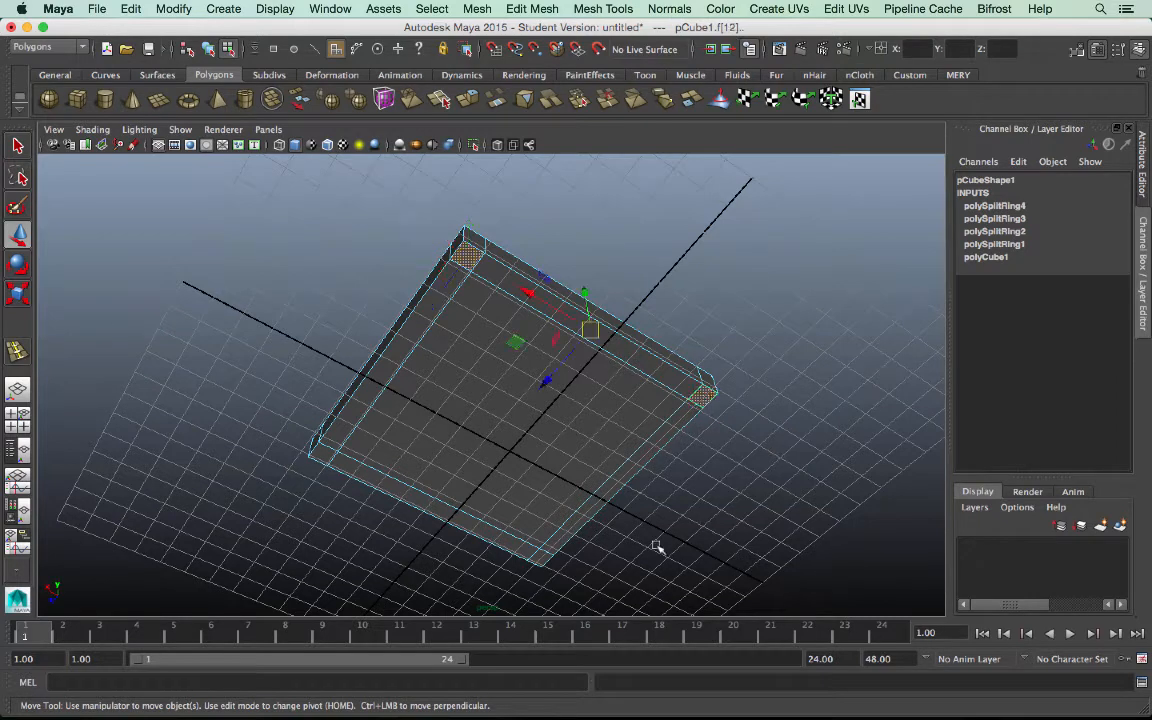
{"action": "left_click", "coordinate": [540, 555], "text": "shift"}
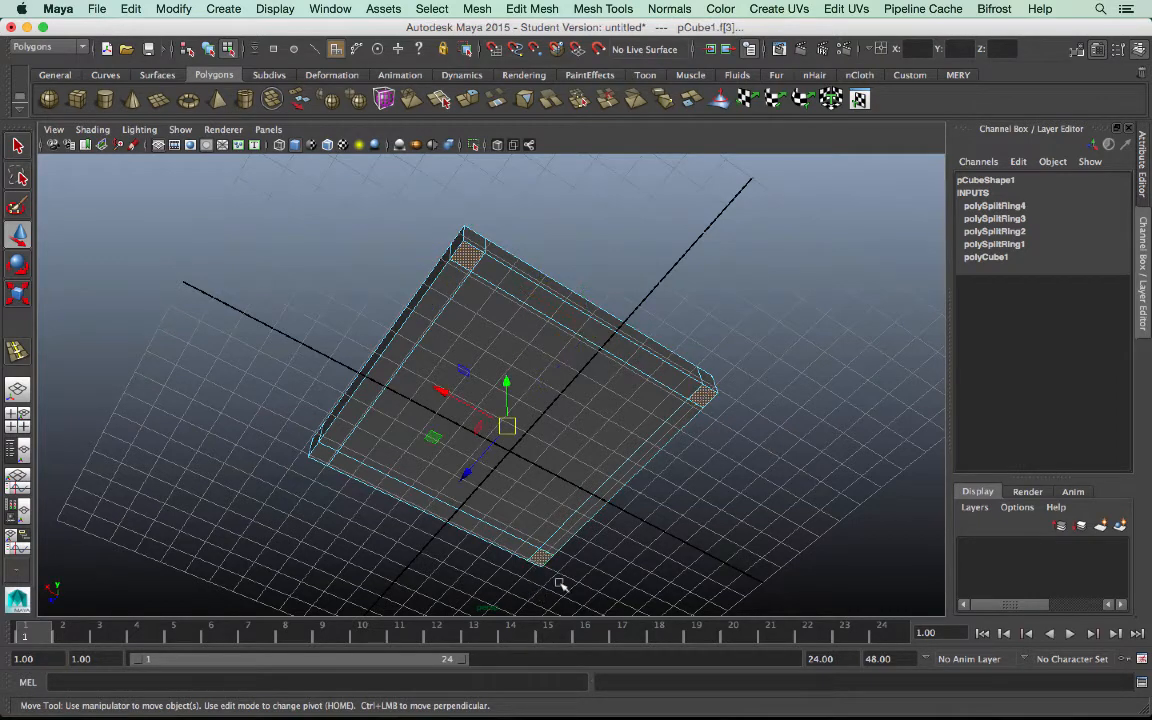
{"action": "left_click", "coordinate": [321, 455], "text": "shift"}
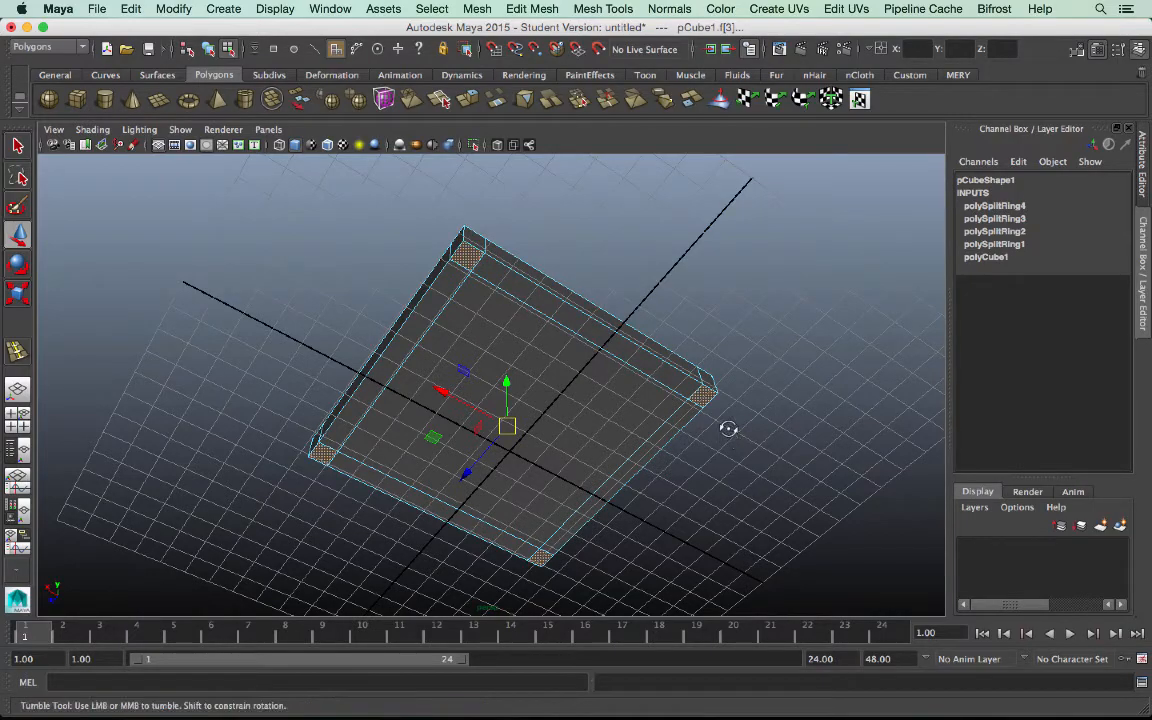
Undo the vertex extrusion and extrude the four selected corner faces downward about 6.93 to form the table legs.
{"action": "left_click_drag", "start_coordinate": [730, 427], "coordinate": [663, 437], "text": "alt"}
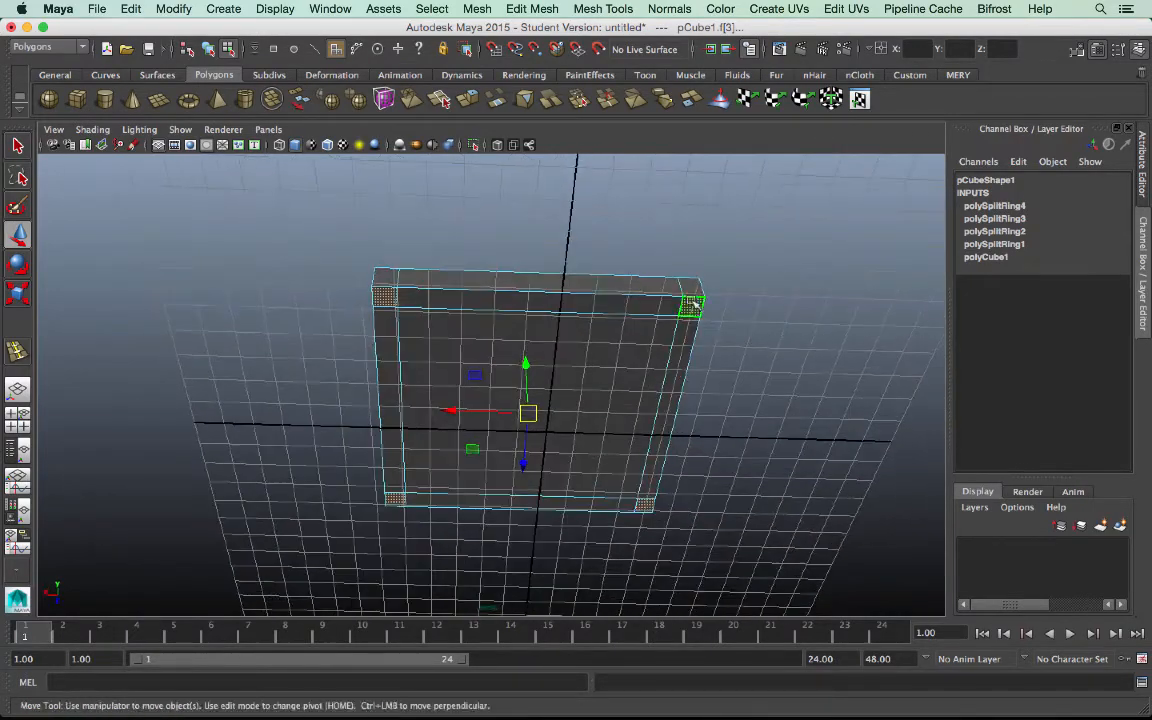
{"action": "left_click_drag", "start_coordinate": [741, 378], "coordinate": [702, 391], "text": "alt"}
{"action": "key", "text": "super+z"}
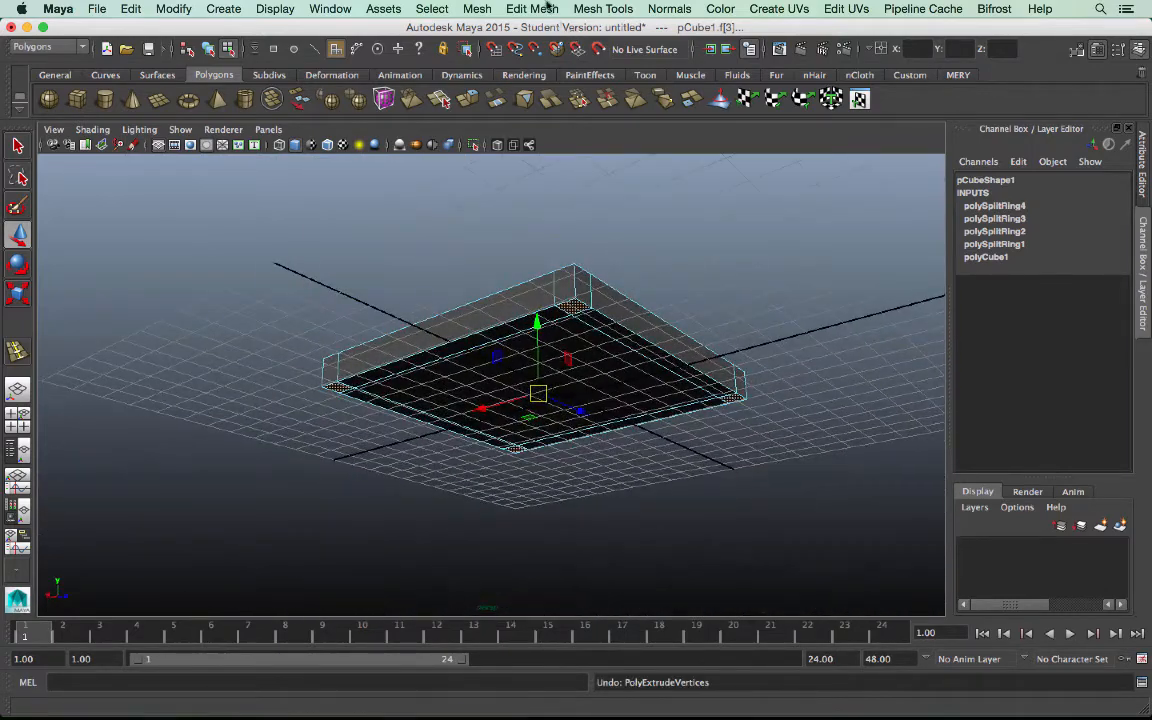
{"action": "left_click", "coordinate": [532, 8]}
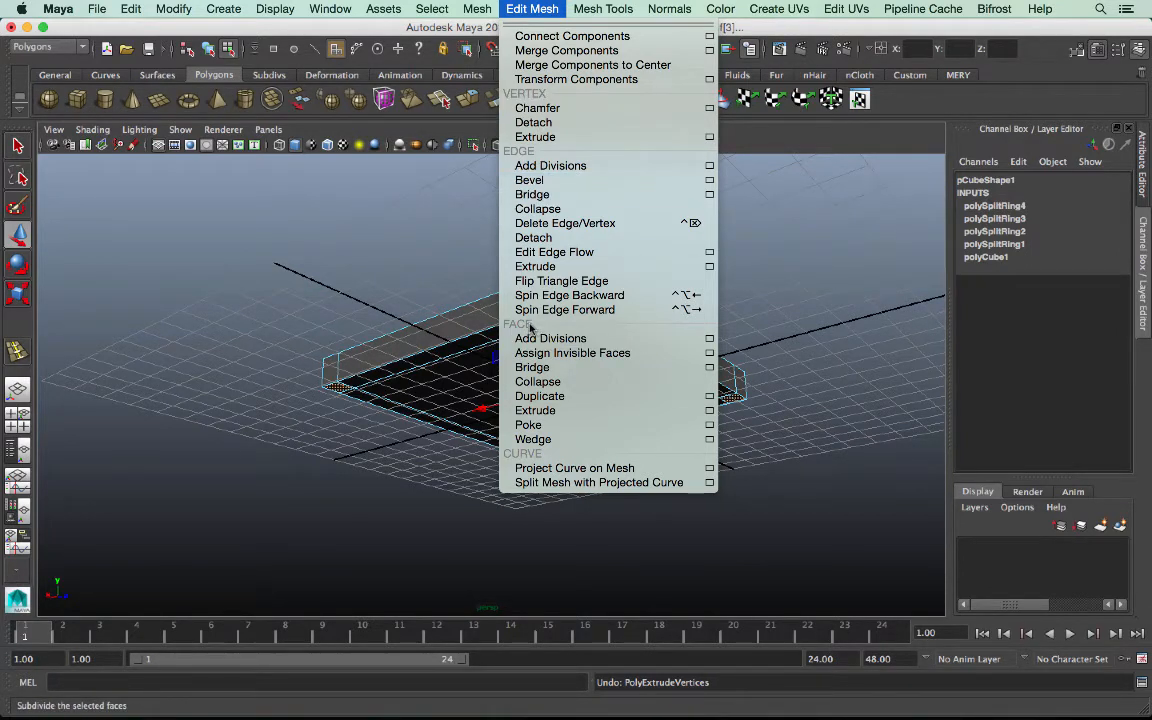
{"action": "left_click", "coordinate": [590, 416]}
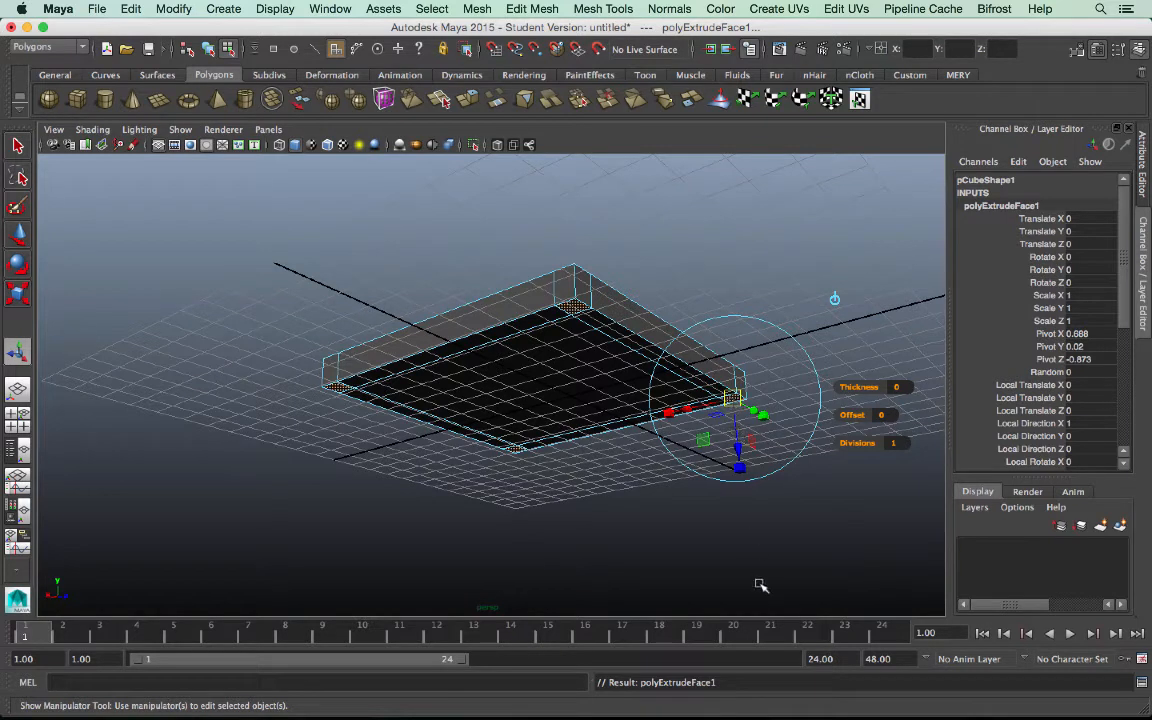
{"action": "left_click_drag", "start_coordinate": [738, 466], "coordinate": [762, 672]}
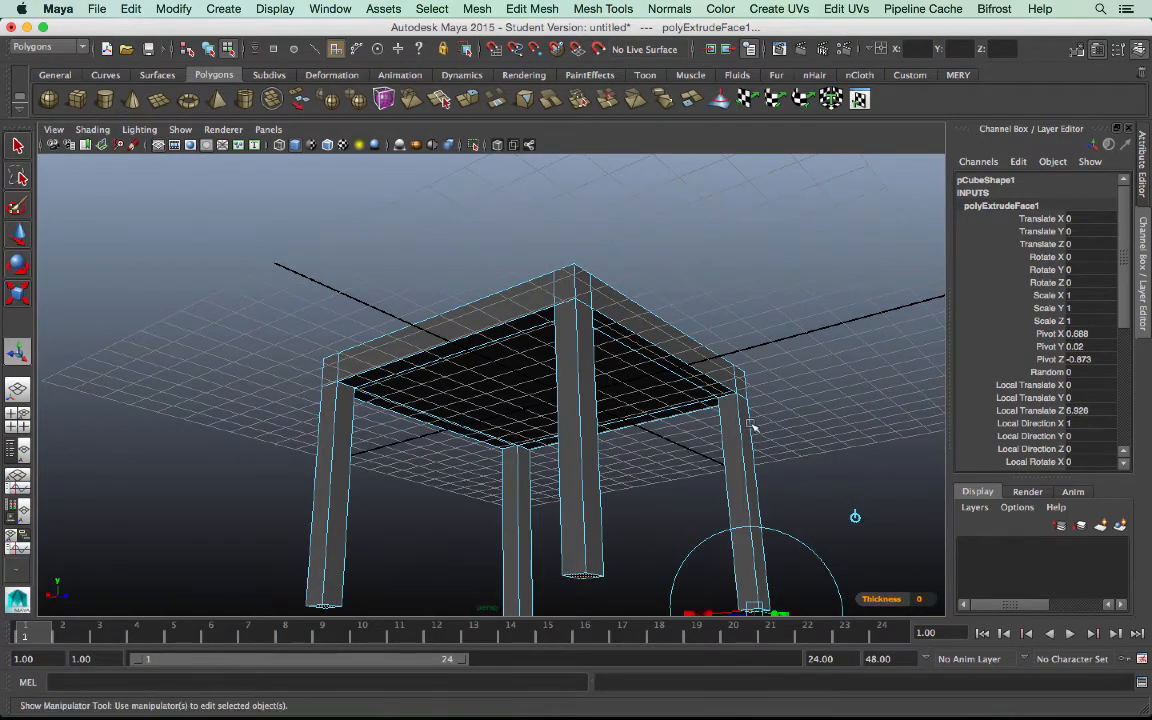
{"action": "left_click_drag", "start_coordinate": [753, 424], "coordinate": [702, 393], "text": "alt"}
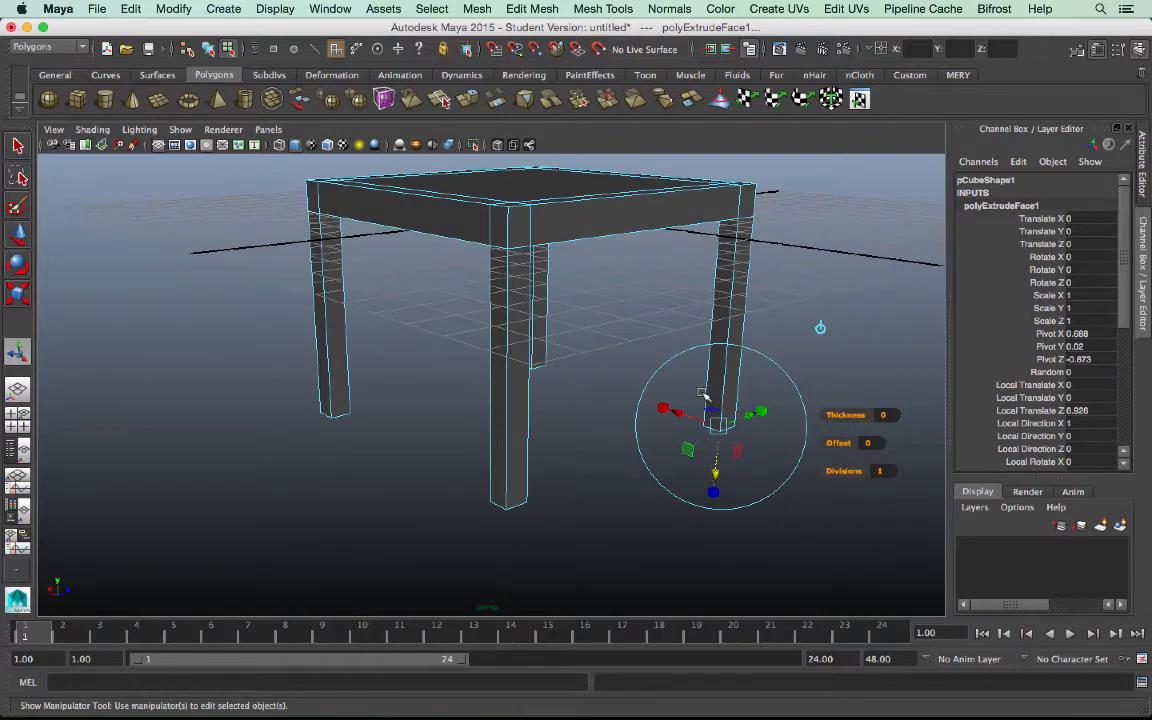
Compare the legs with the reference photo, lengthen the leg extrusion to 7.6 and clear the selection.
{"action": "key", "text": "super+Tab"}
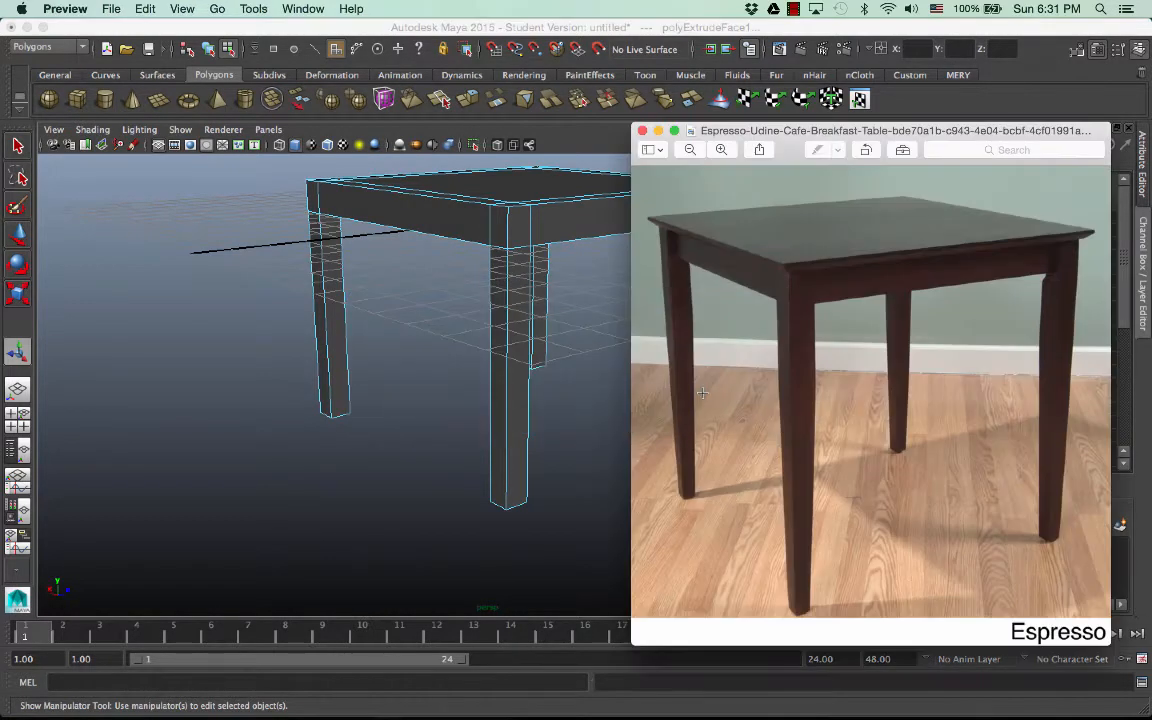
{"action": "key", "text": "super+Tab"}
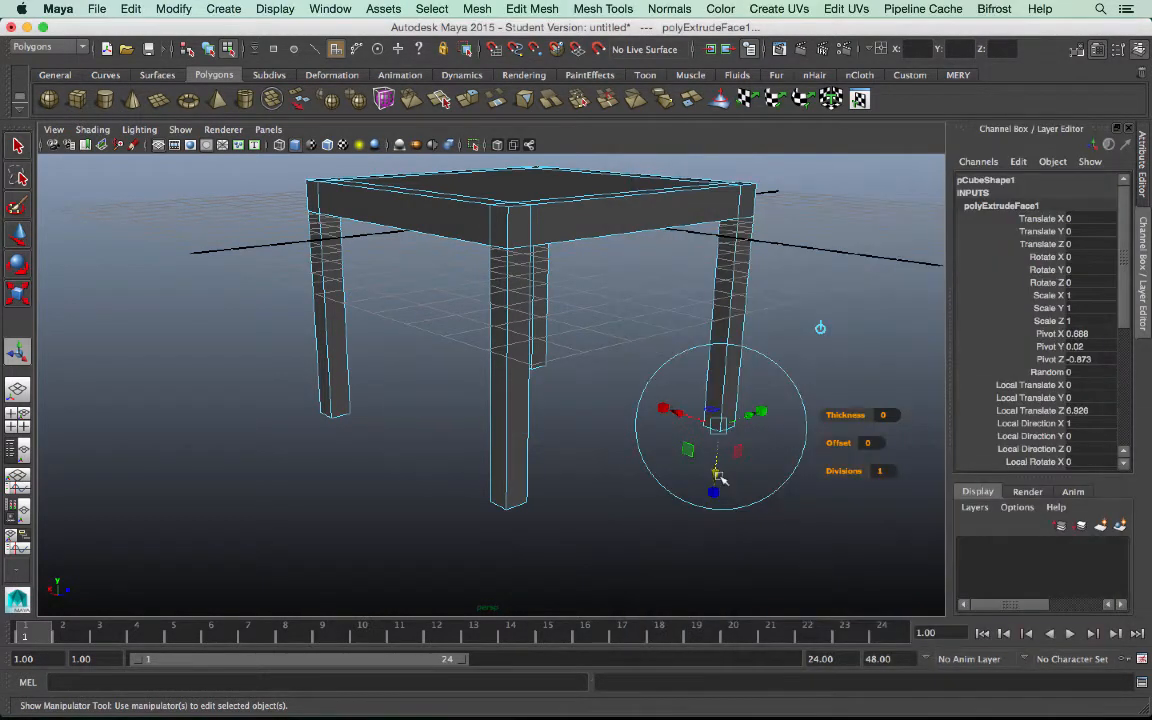
{"action": "left_click_drag", "start_coordinate": [716, 467], "coordinate": [715, 488]}
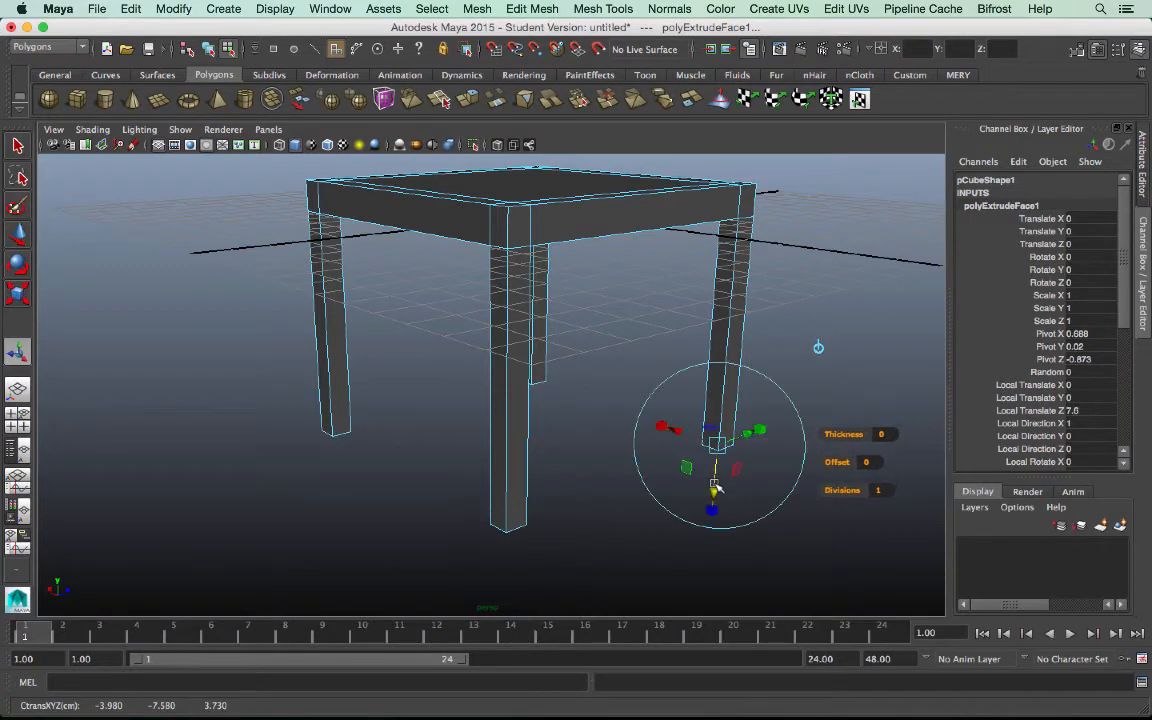
{"action": "left_click", "coordinate": [823, 411]}
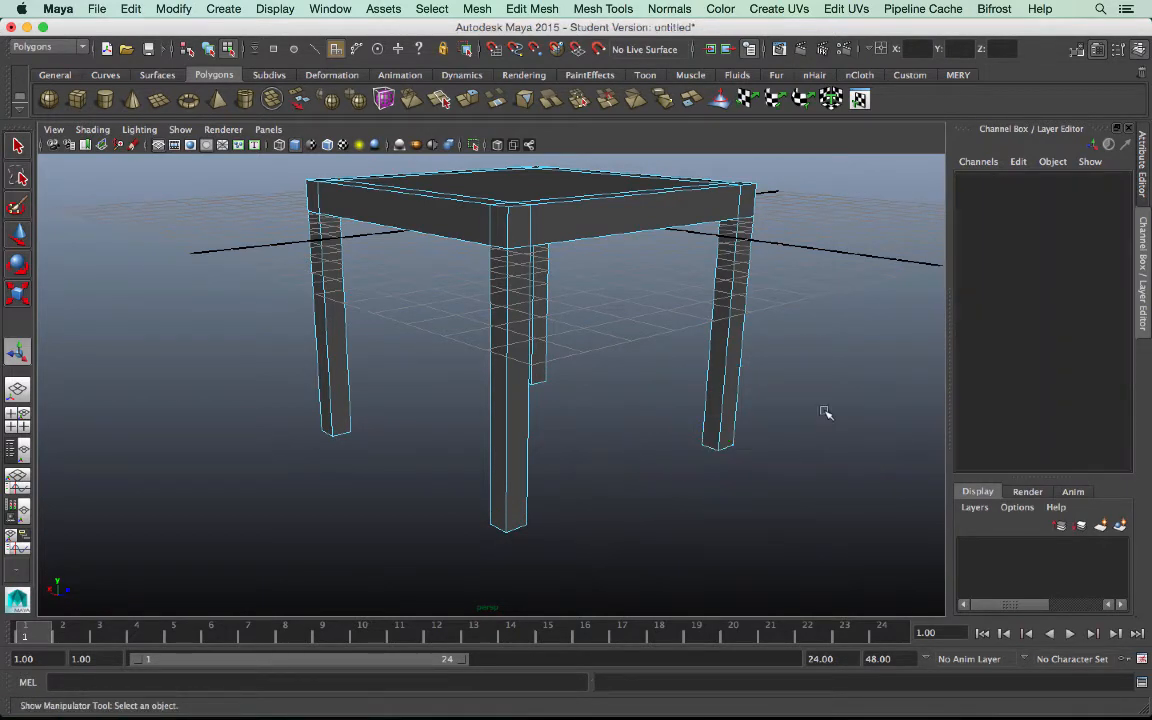
Check the leg shape against the reference photo, then insert an edge loop around the nearest leg roughly a third of the way down.
{"action": "left_click_drag", "start_coordinate": [823, 411], "coordinate": [792, 404], "text": "alt"}
{"action": "key", "text": "super+Tab"}
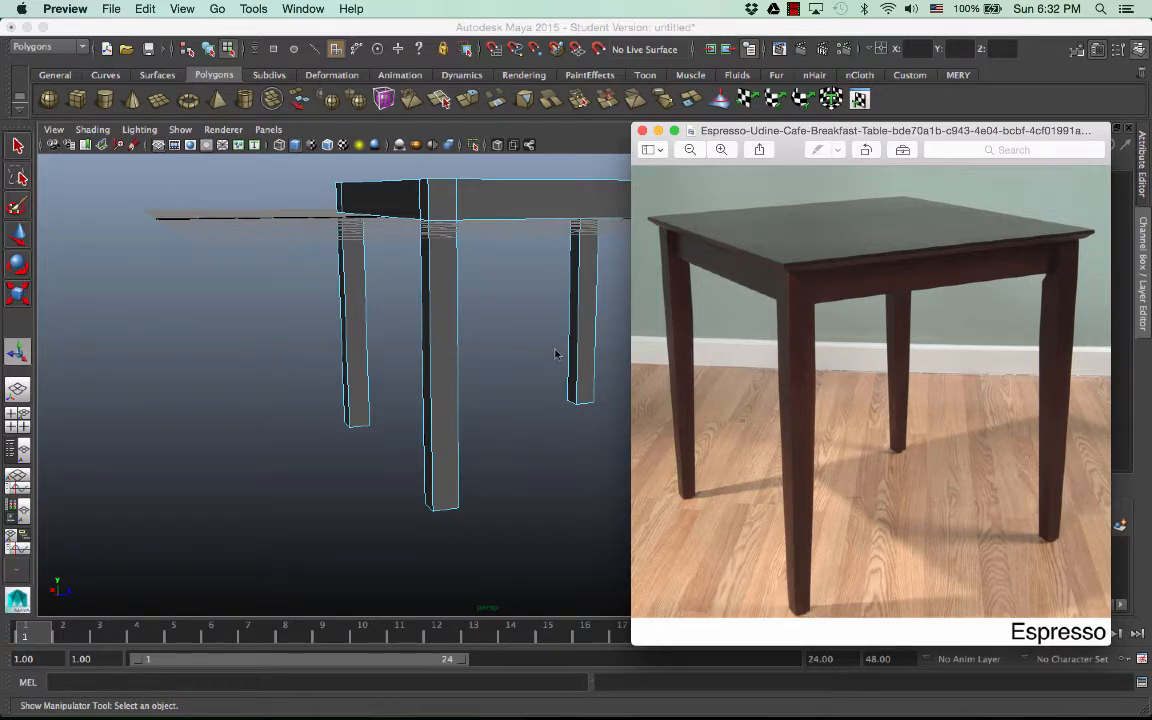
{"action": "left_click_drag", "start_coordinate": [555, 353], "coordinate": [501, 311], "text": "alt"}
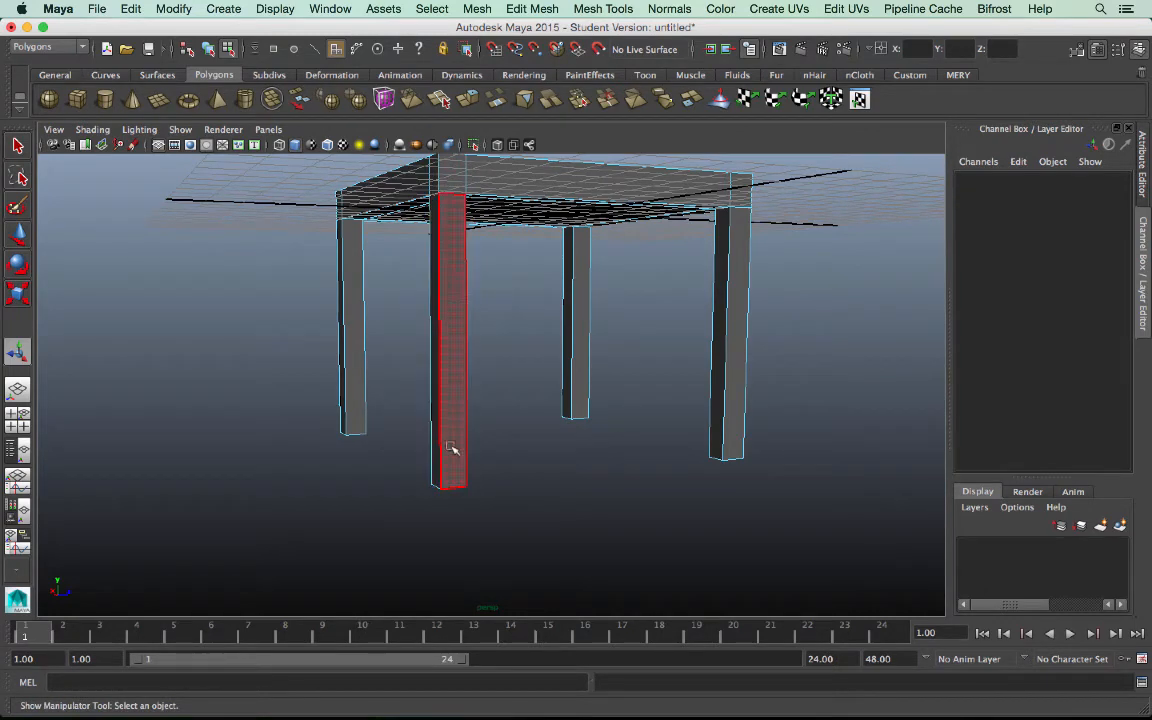
{"action": "left_click_drag", "start_coordinate": [494, 378], "coordinate": [517, 319], "text": "alt"}
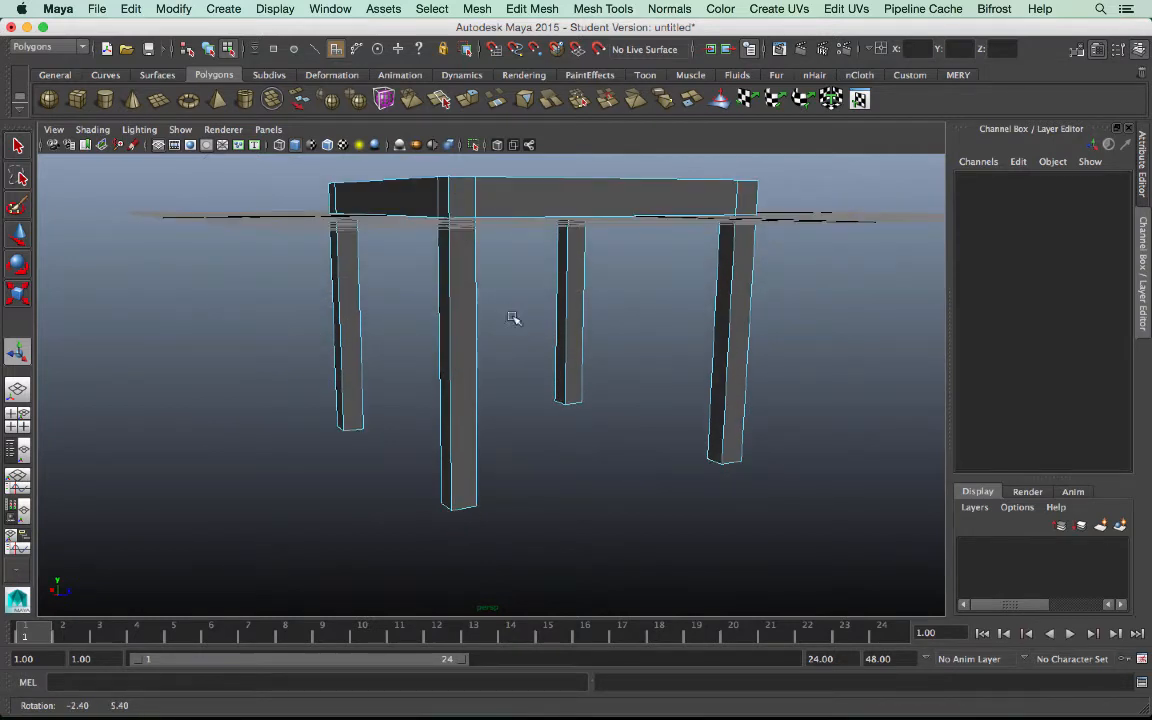
{"action": "right_click", "coordinate": [463, 303]}
{"action": "left_click", "coordinate": [462, 264]}
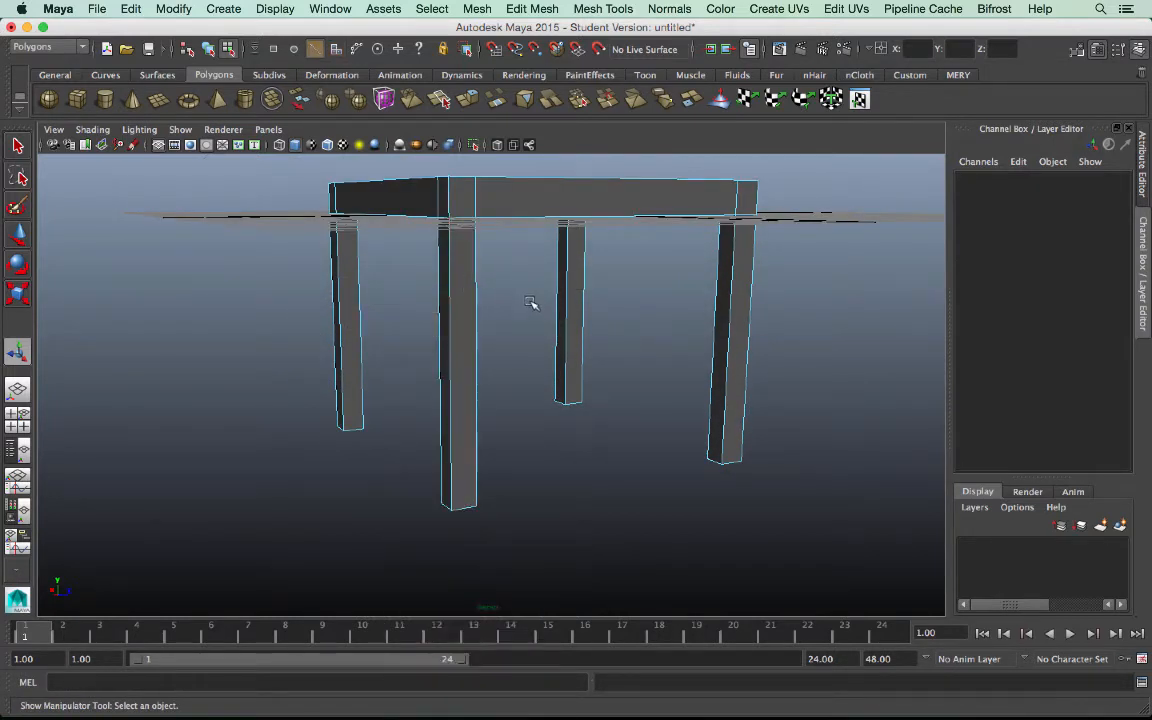
{"action": "right_click", "coordinate": [459, 302], "text": "shift"}
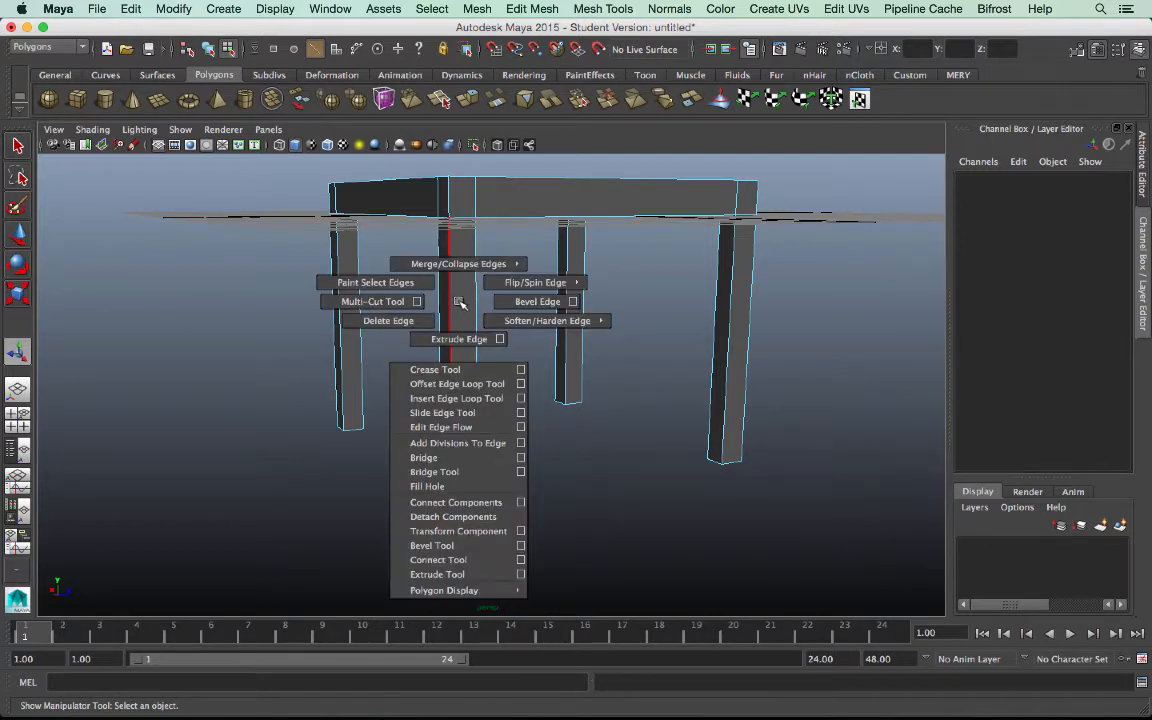
{"action": "left_click", "coordinate": [466, 398]}
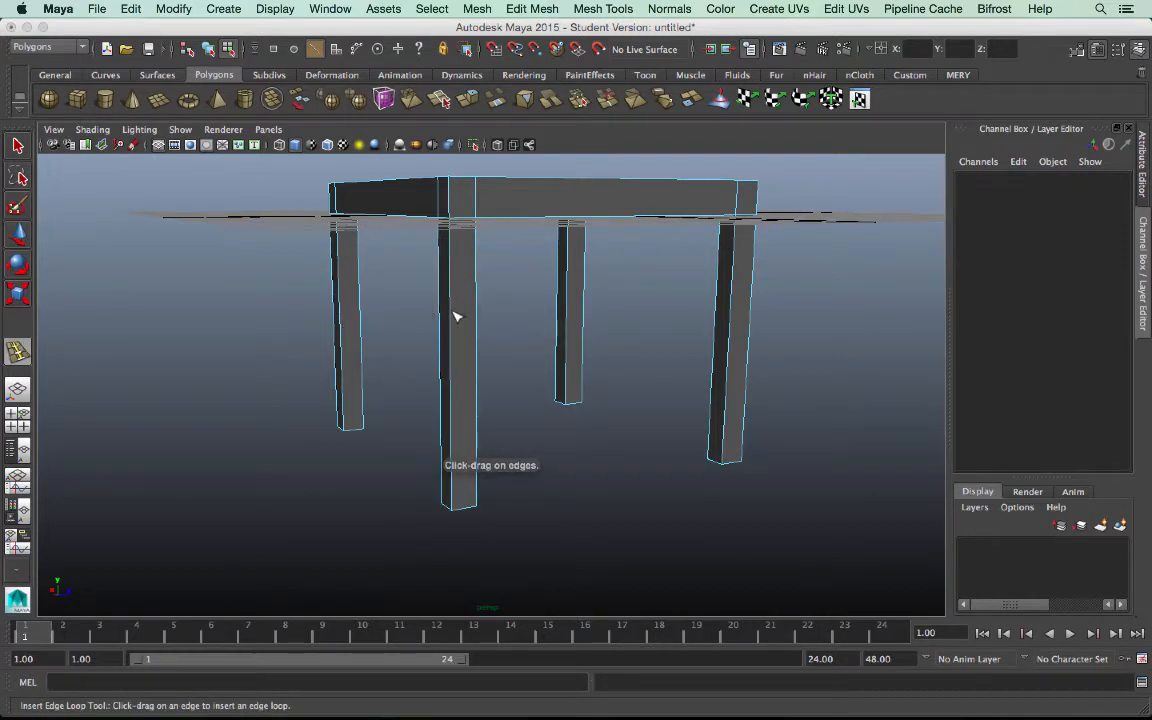
{"action": "left_click", "coordinate": [452, 317]}
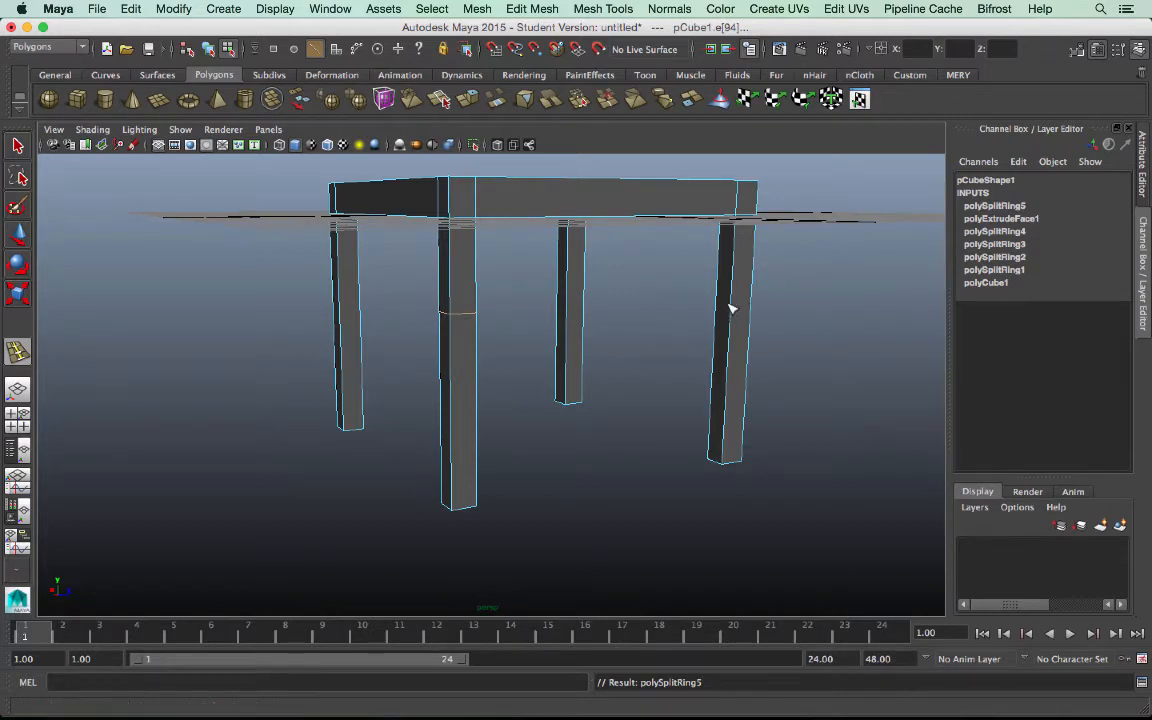
Insert an edge loop around each of the other three legs at about the same height as on the first.
{"action": "left_click_drag", "start_coordinate": [732, 300], "coordinate": [733, 301]}
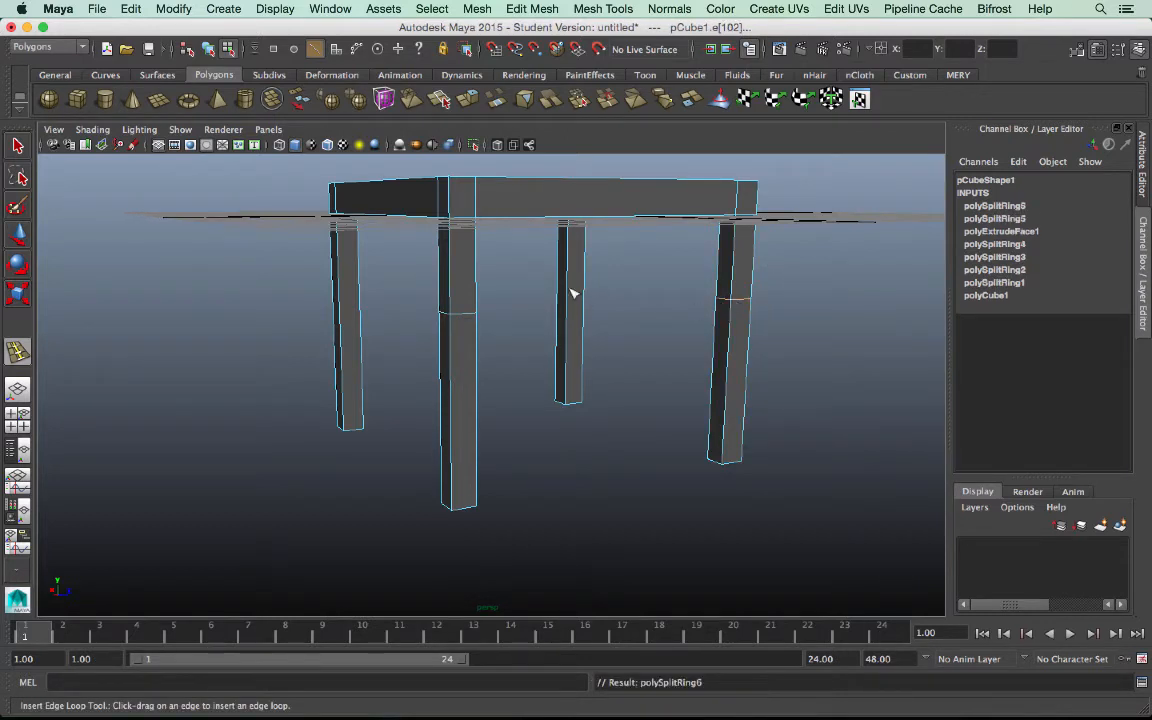
{"action": "left_click_drag", "start_coordinate": [568, 285], "coordinate": [571, 288]}
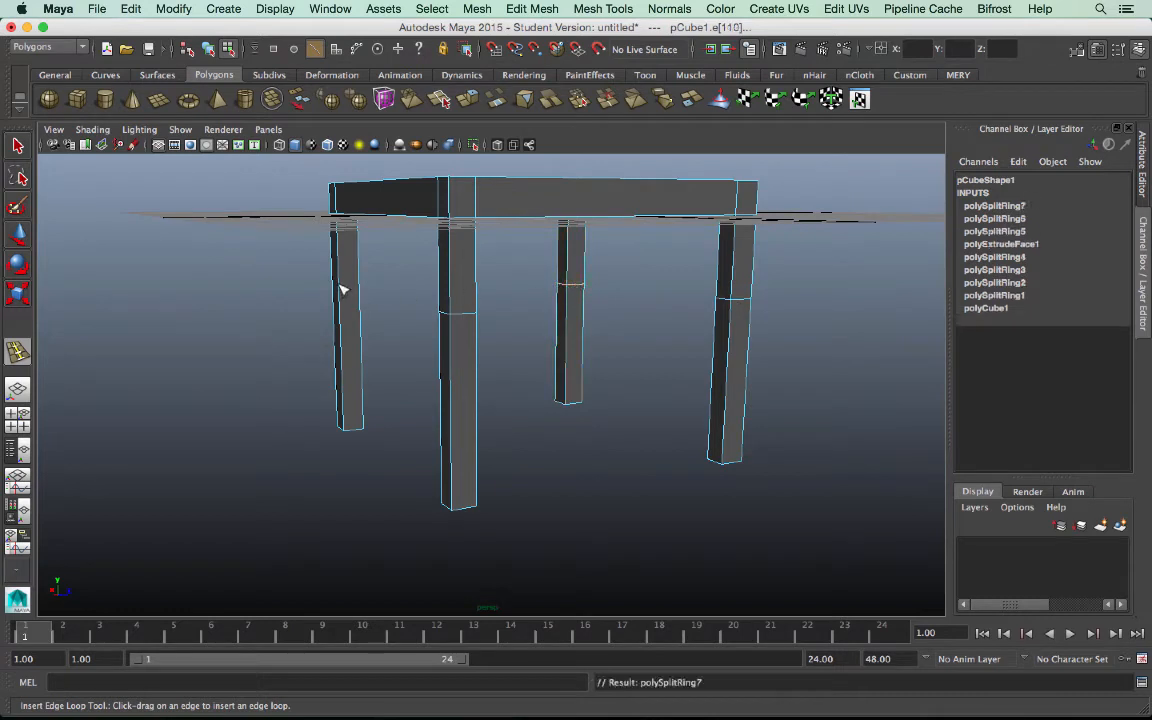
{"action": "left_click", "coordinate": [340, 290]}
Activate the Move Tool, show the table's side view in wireframe and switch the mesh to vertex mode.
{"action": "left_click", "coordinate": [19, 236]}
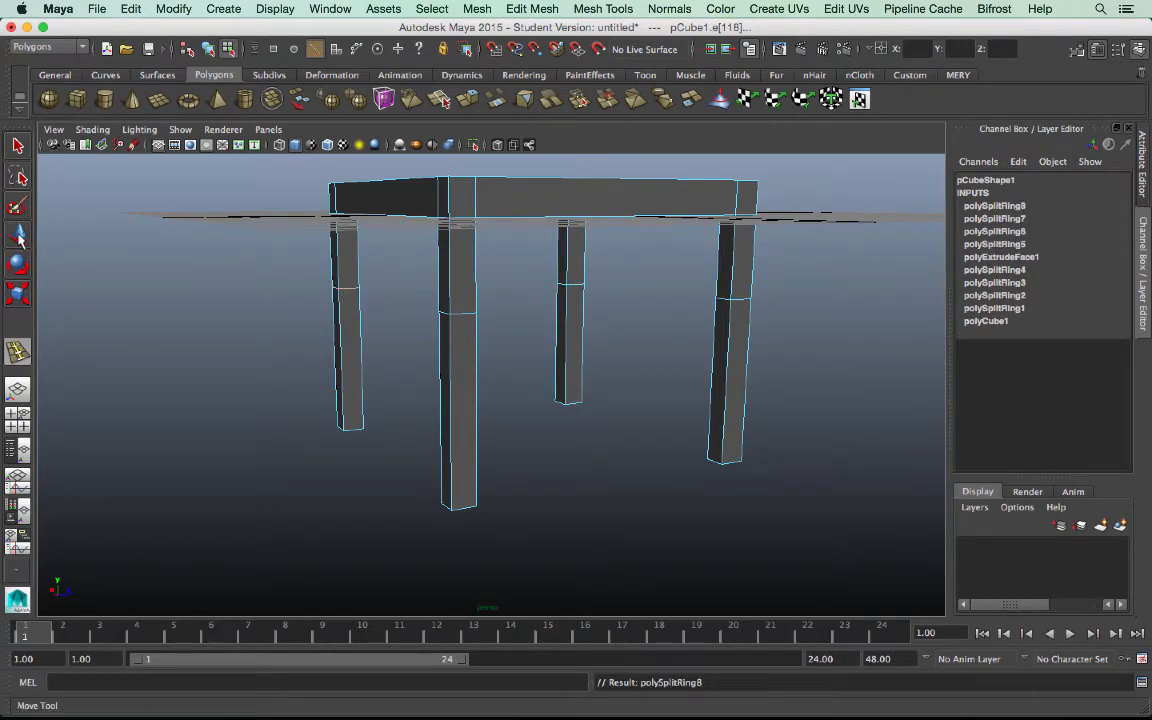
{"action": "left_click", "coordinate": [19, 236]}
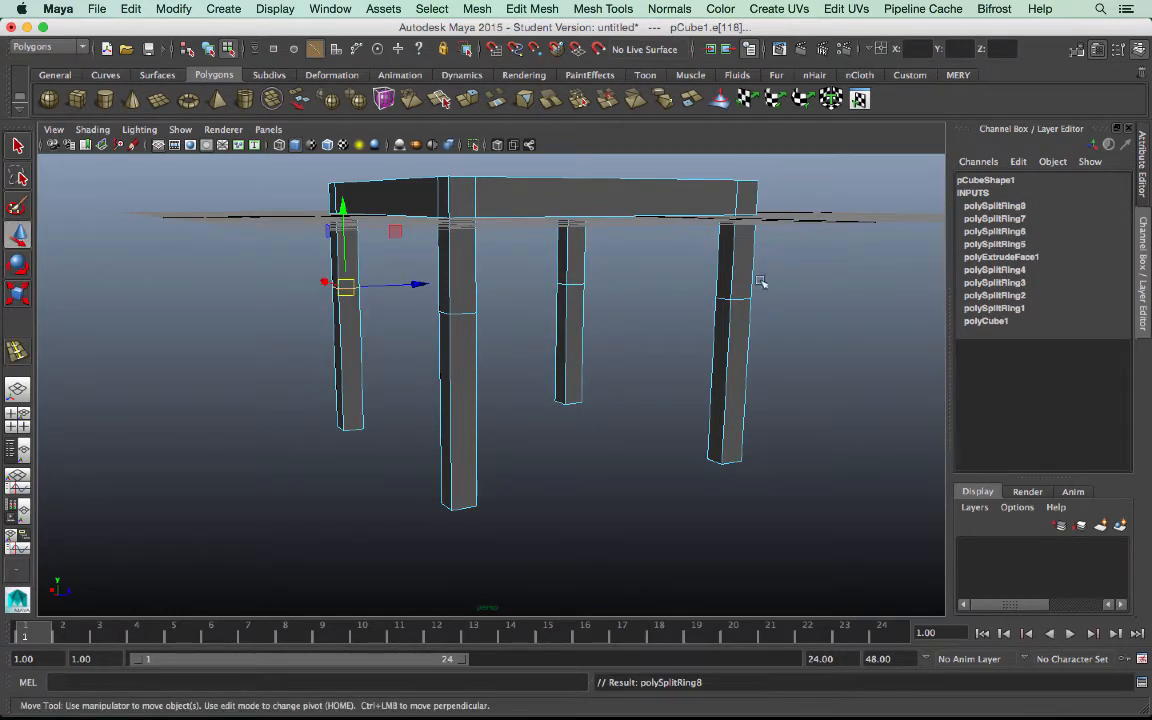
{"action": "key", "text": "space"}
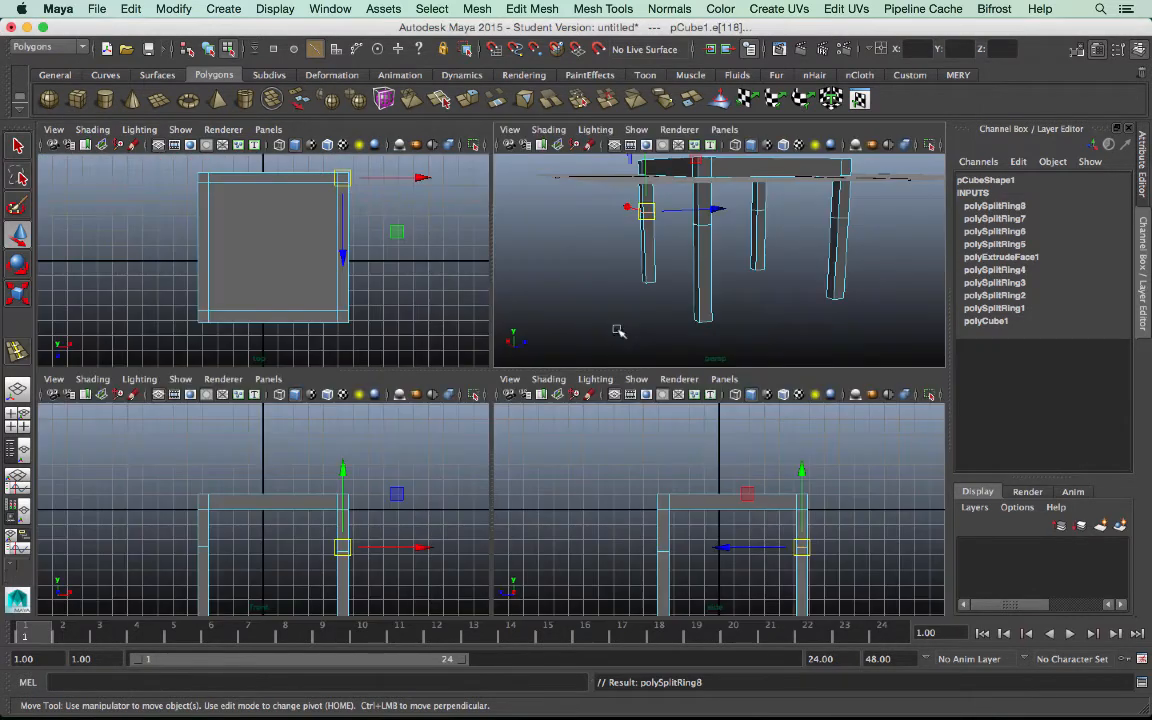
{"action": "key", "text": "space"}
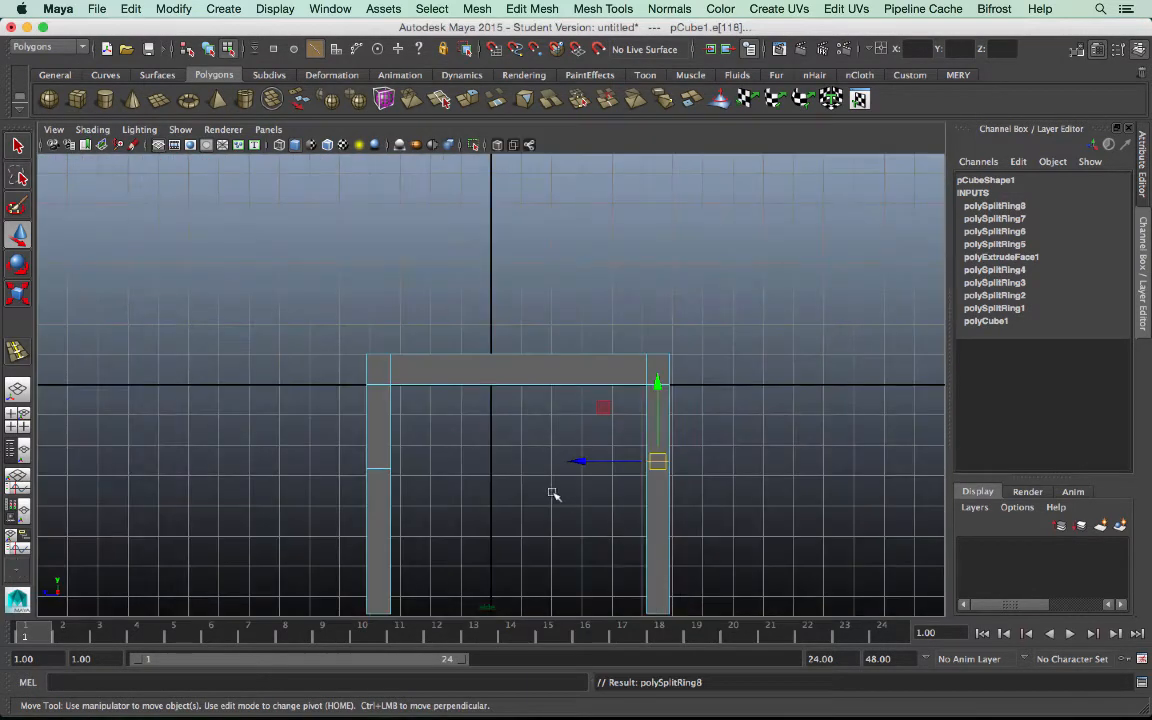
{"action": "middle_click_drag", "start_coordinate": [557, 514], "coordinate": [557, 420], "text": "alt"}
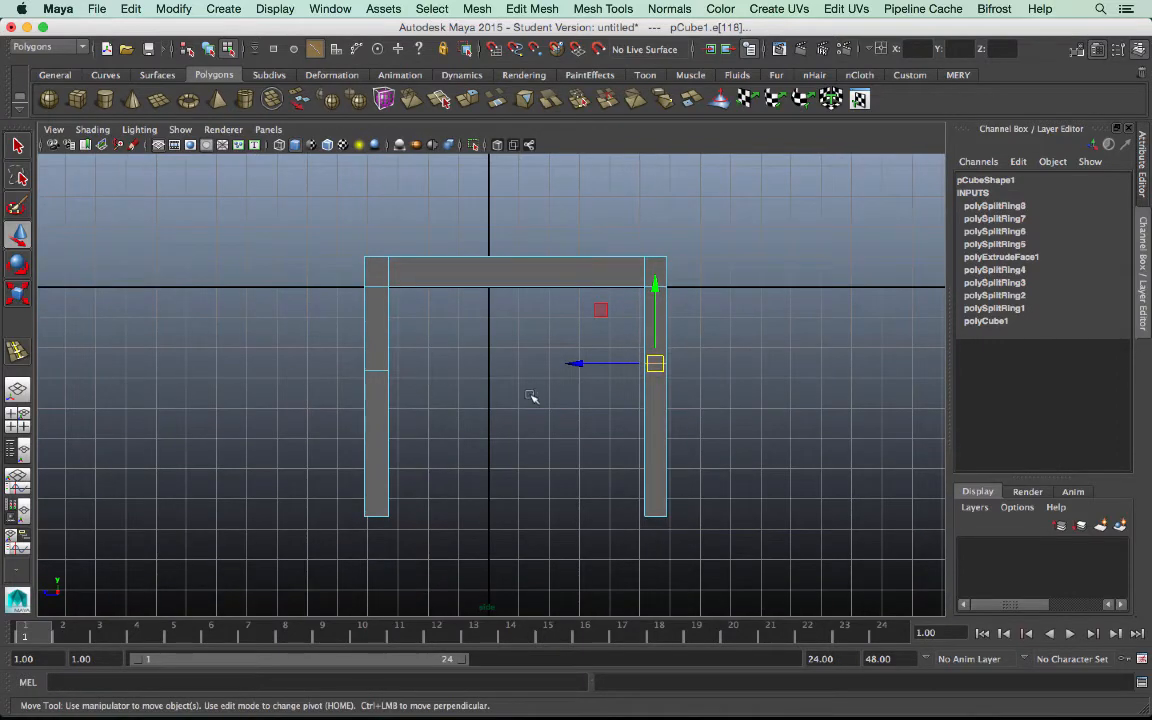
{"action": "key", "text": "4"}
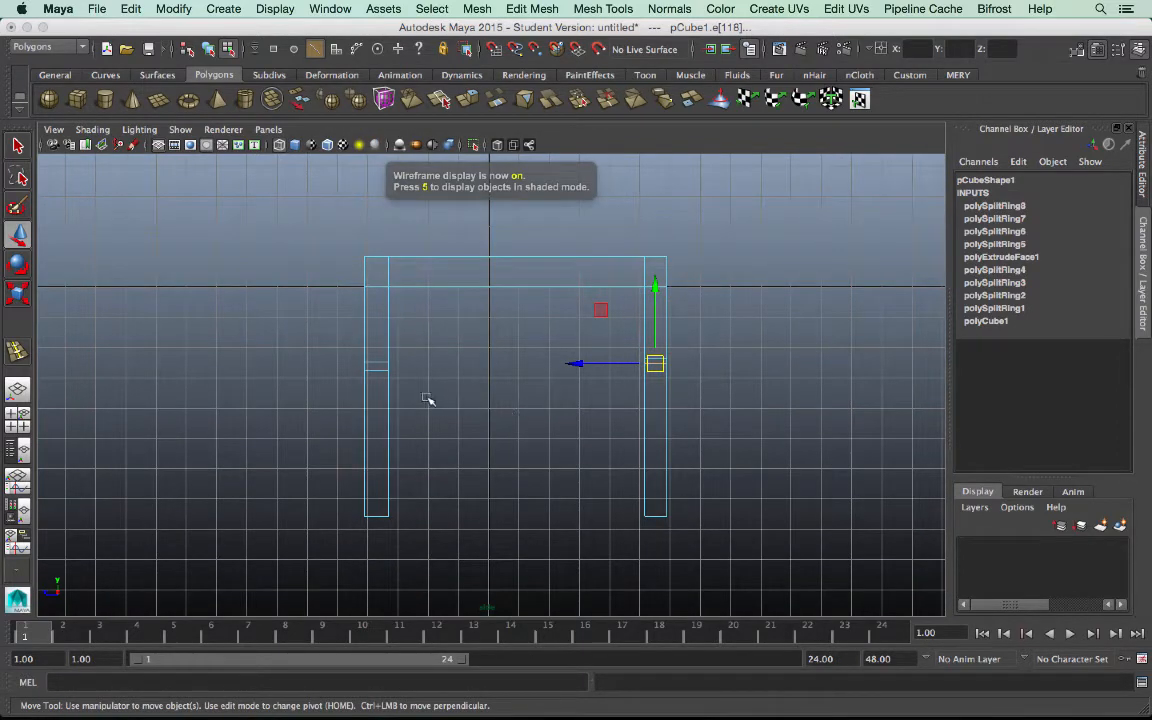
{"action": "right_click", "coordinate": [372, 376]}
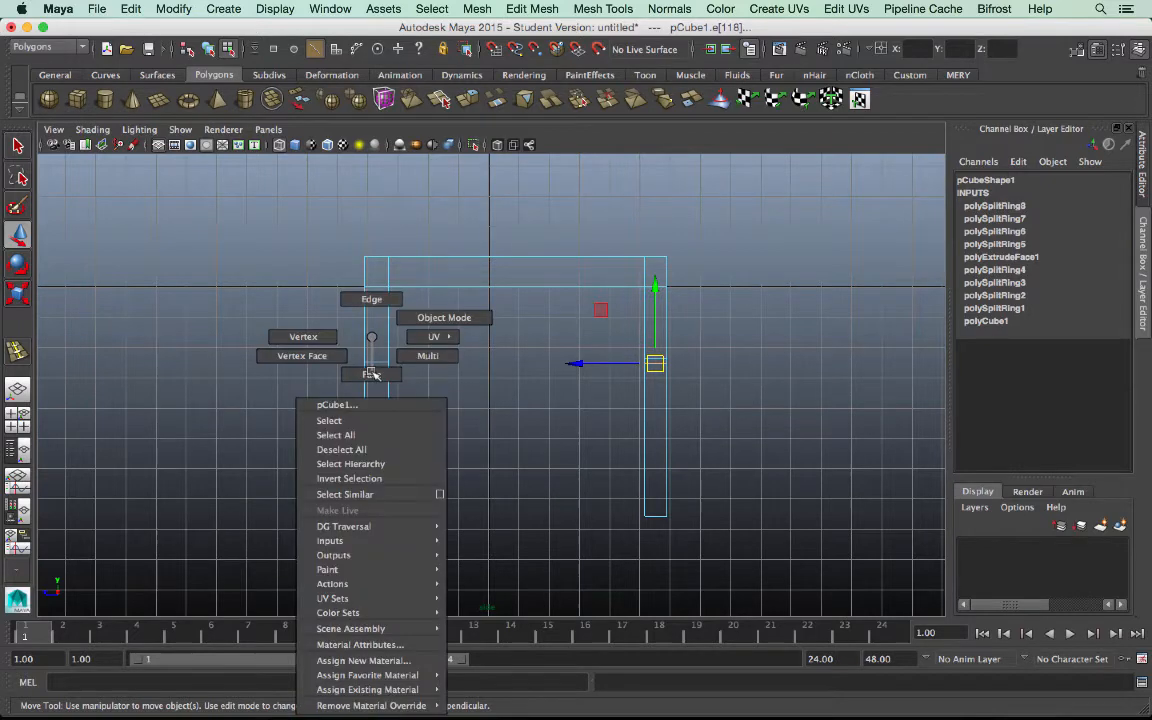
{"action": "left_click", "coordinate": [327, 341]}
{"action": "left_click", "coordinate": [329, 380]}
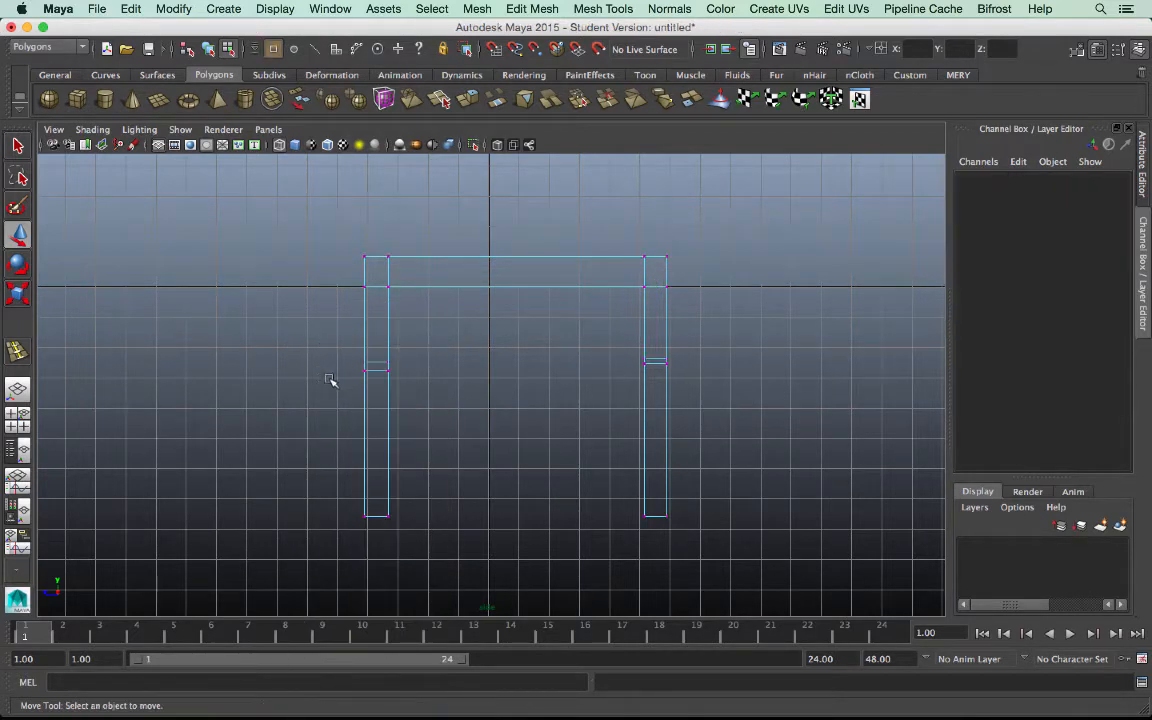
{"action": "scroll", "coordinate": [334, 387], "scroll_direction": "up", "scroll_amount": 3}
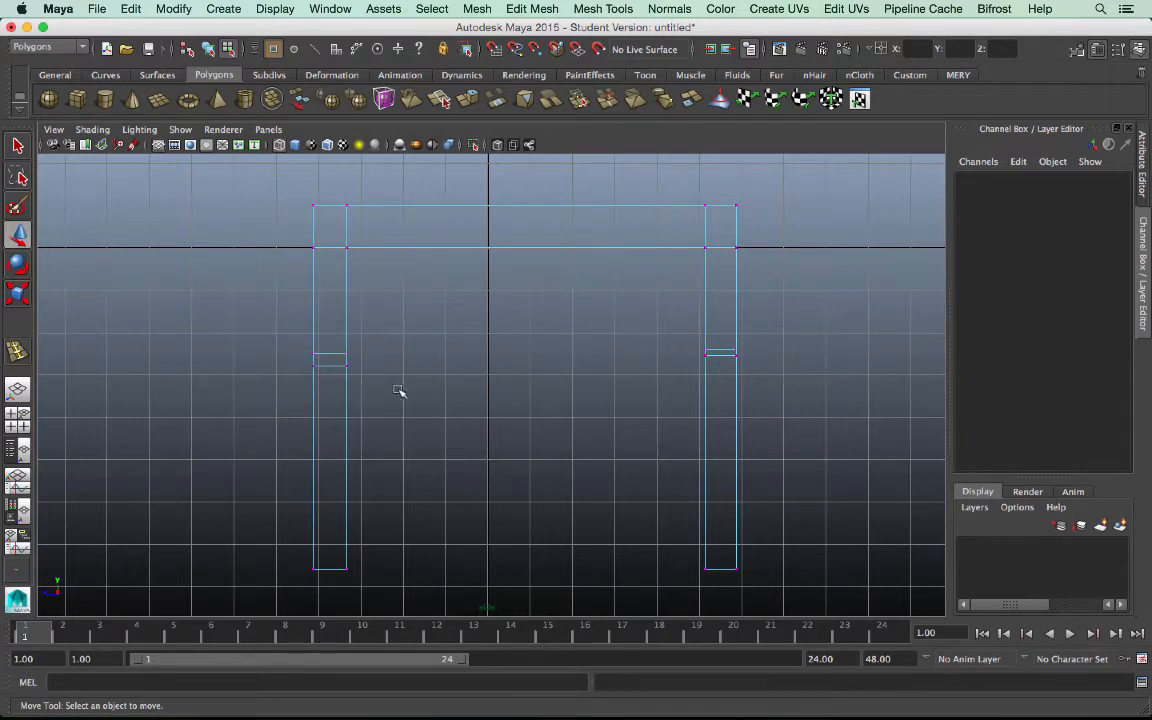
Raise the lower edge loop's vertices on the left legs in the side view to line up with the loop behind it.
{"action": "left_click_drag", "start_coordinate": [294, 387], "coordinate": [370, 352]}
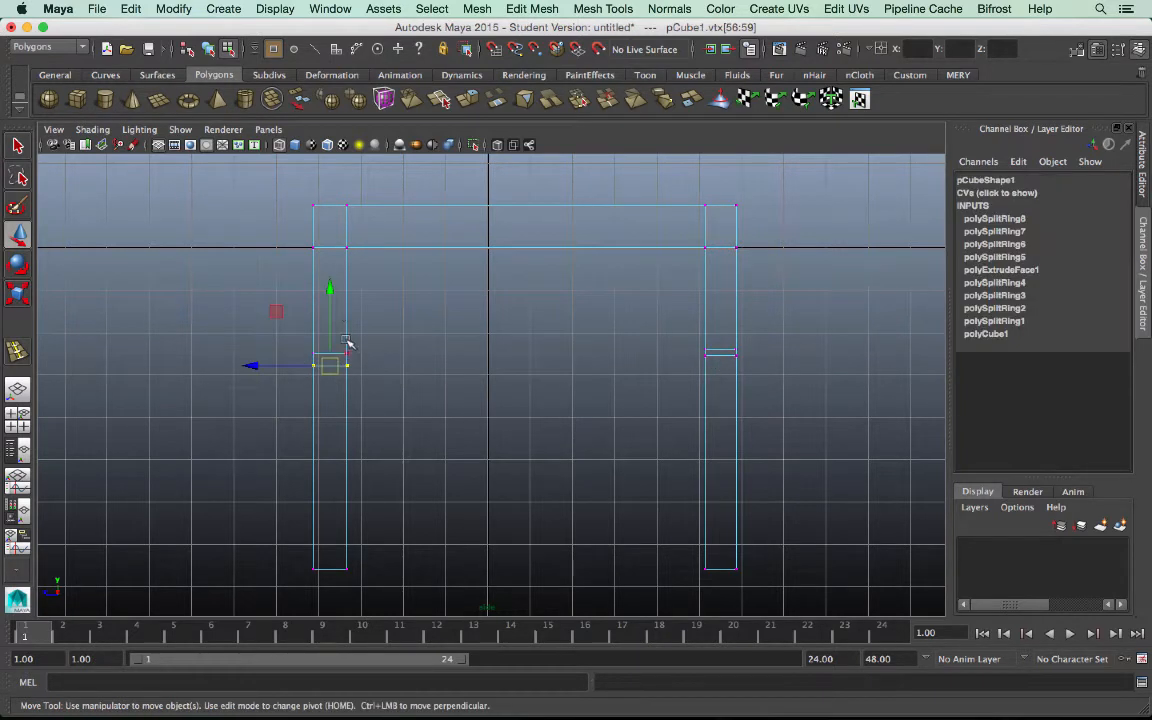
{"action": "left_click", "coordinate": [368, 362]}
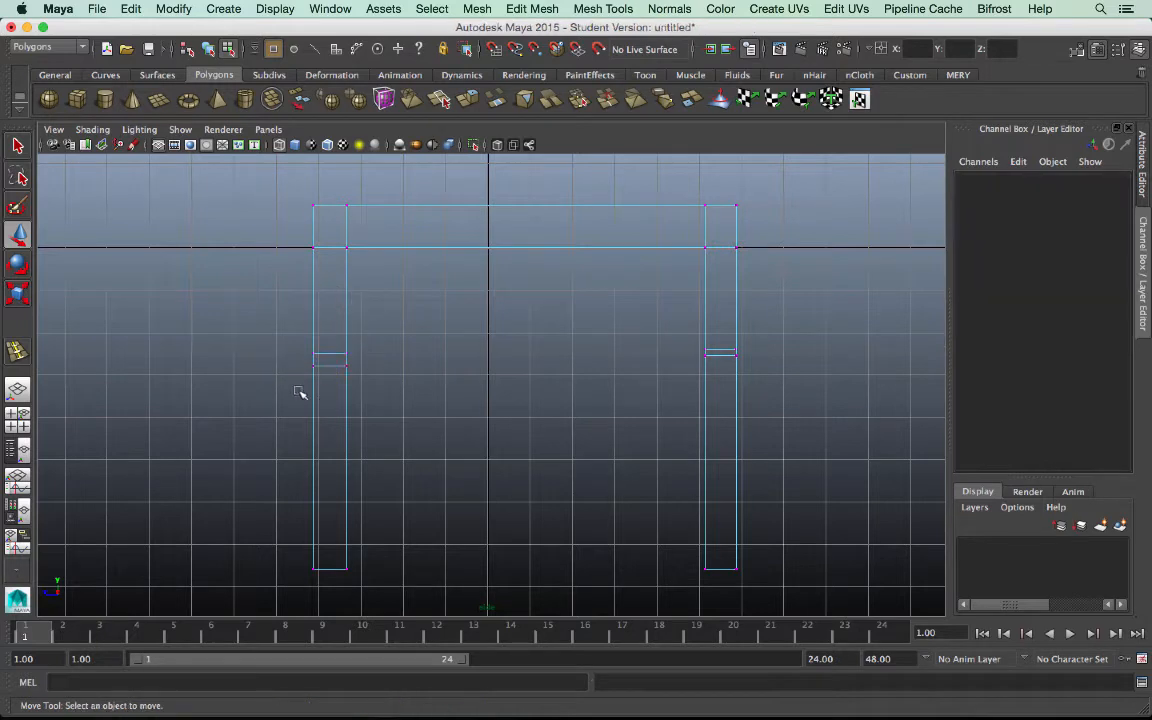
{"action": "left_click_drag", "start_coordinate": [301, 392], "coordinate": [366, 356]}
{"action": "left_click_drag", "start_coordinate": [332, 291], "coordinate": [332, 274]}
Align the edge-loop vertices of the right legs in the side view with each other and with the left legs' loops.
{"action": "left_click", "coordinate": [650, 350]}
{"action": "left_click_drag", "start_coordinate": [674, 321], "coordinate": [757, 352]}
{"action": "left_click_drag", "start_coordinate": [726, 293], "coordinate": [726, 299]}
{"action": "left_click", "coordinate": [448, 346]}
{"action": "left_click_drag", "start_coordinate": [245, 337], "coordinate": [776, 403]}
{"action": "left_click", "coordinate": [617, 390]}
{"action": "left_click_drag", "start_coordinate": [622, 337], "coordinate": [751, 360]}
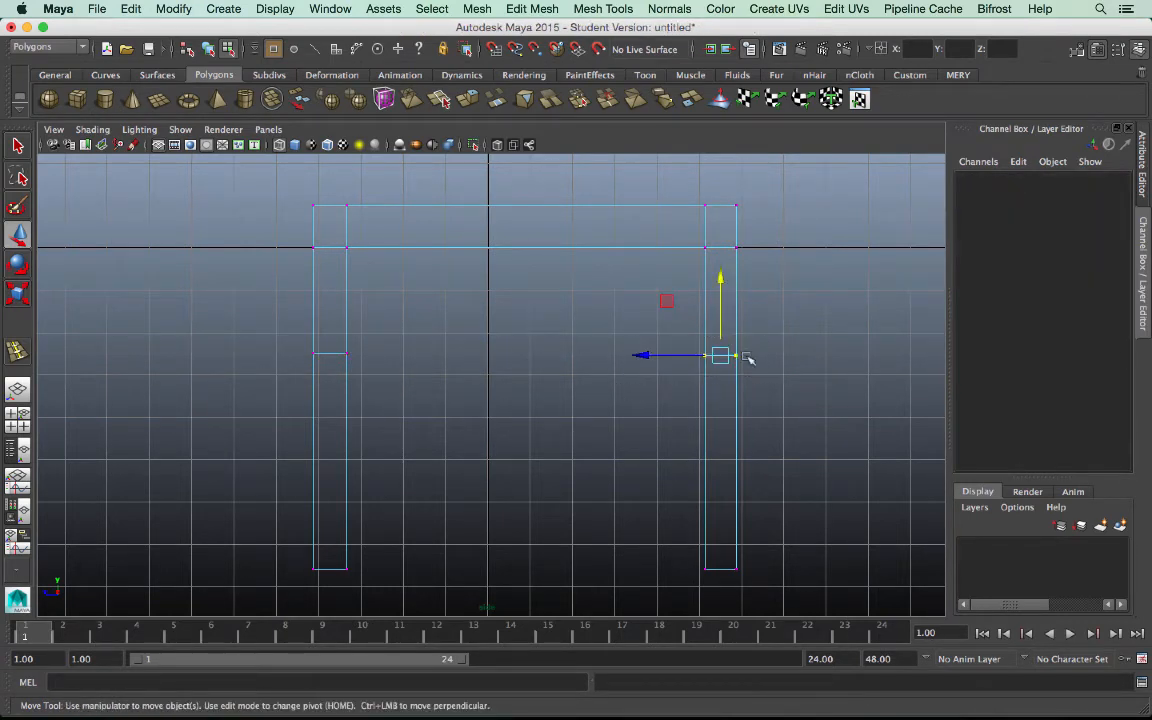
{"action": "left_click_drag", "start_coordinate": [720, 278], "coordinate": [722, 275]}
{"action": "left_click", "coordinate": [589, 342]}
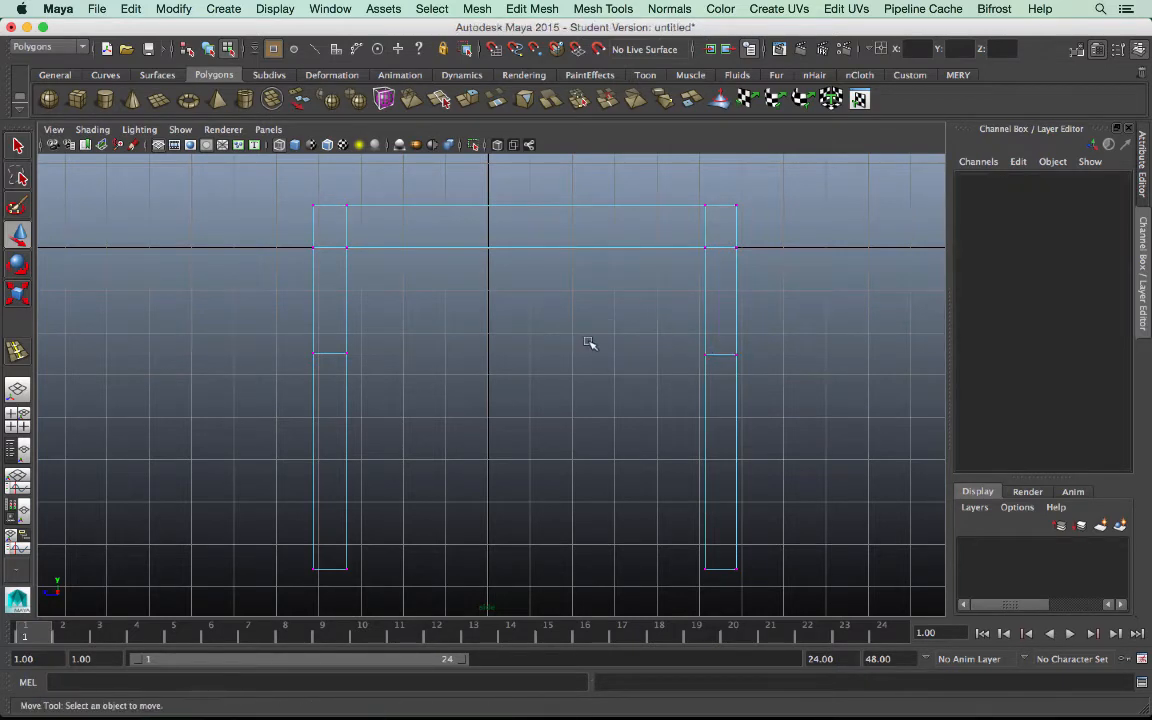
Taper the legs in the side view by moving their inner bottom vertices outward to about half the leg width.
{"action": "key", "text": "space"}
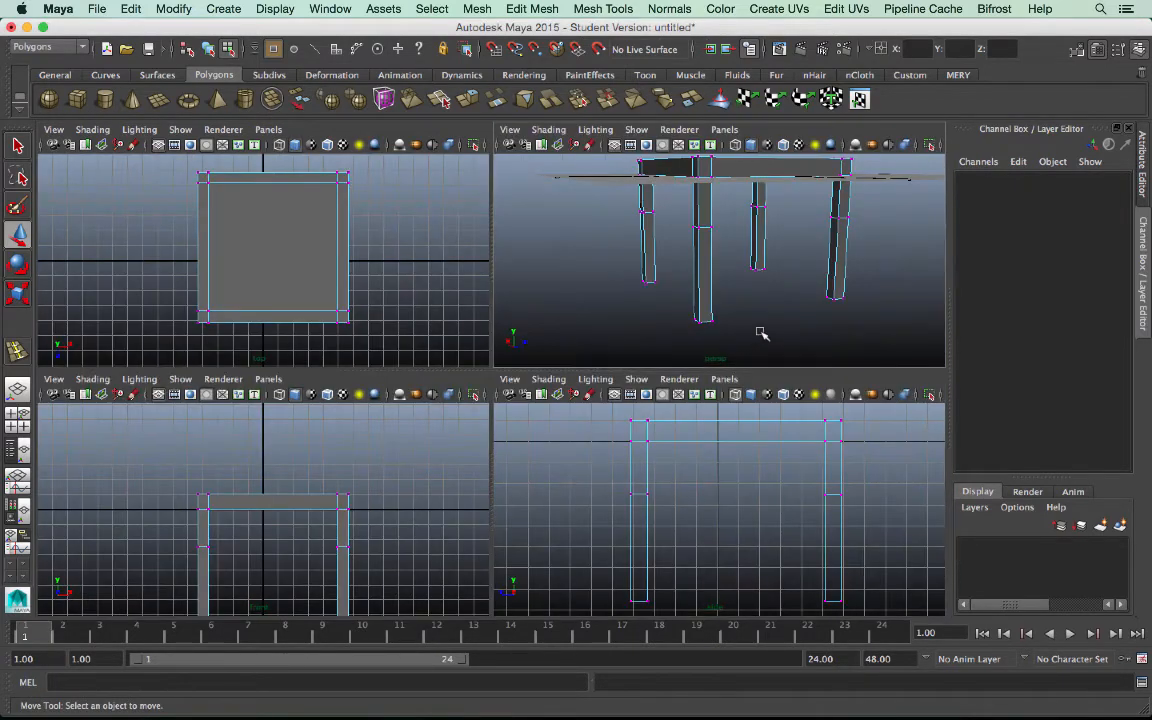
{"action": "key", "text": "space"}
{"action": "left_click_drag", "start_coordinate": [632, 398], "coordinate": [565, 395], "text": "alt"}
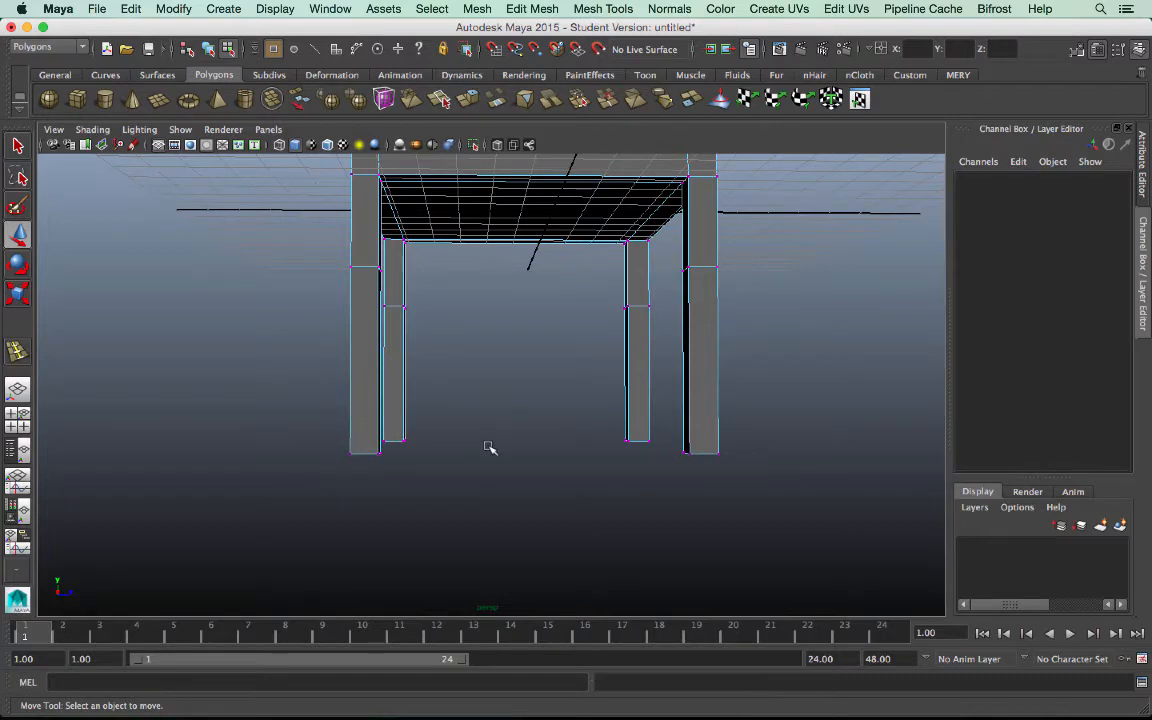
{"action": "key", "text": "space"}
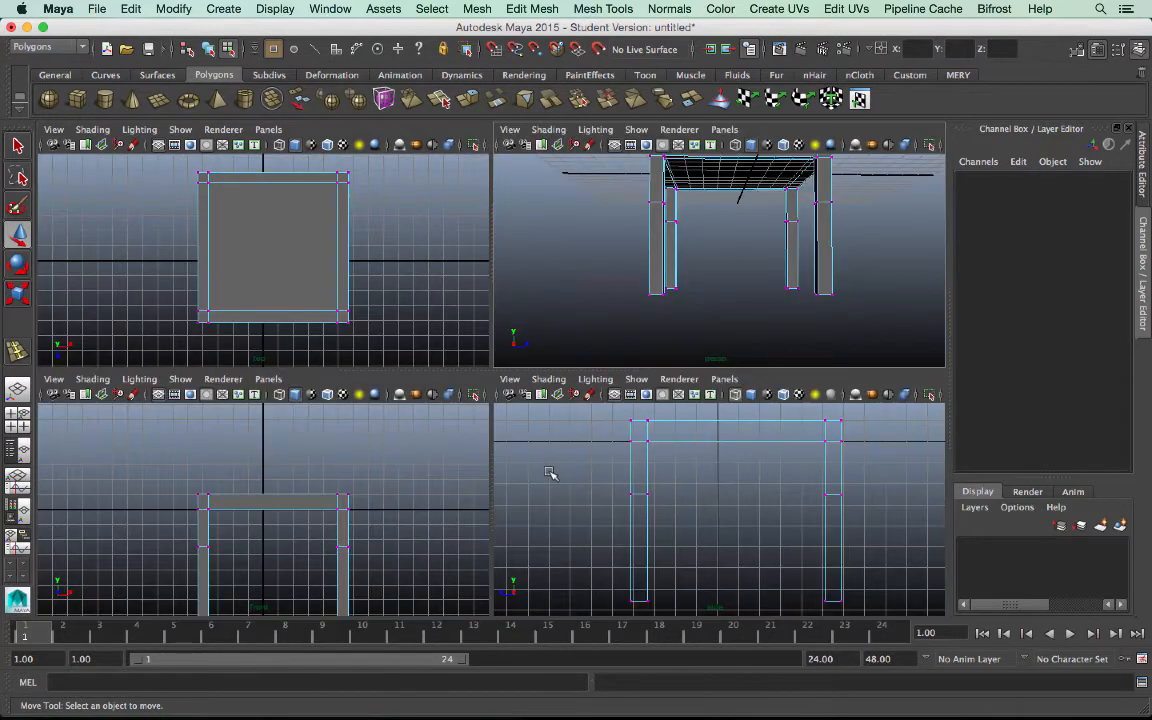
{"action": "key", "text": "space"}
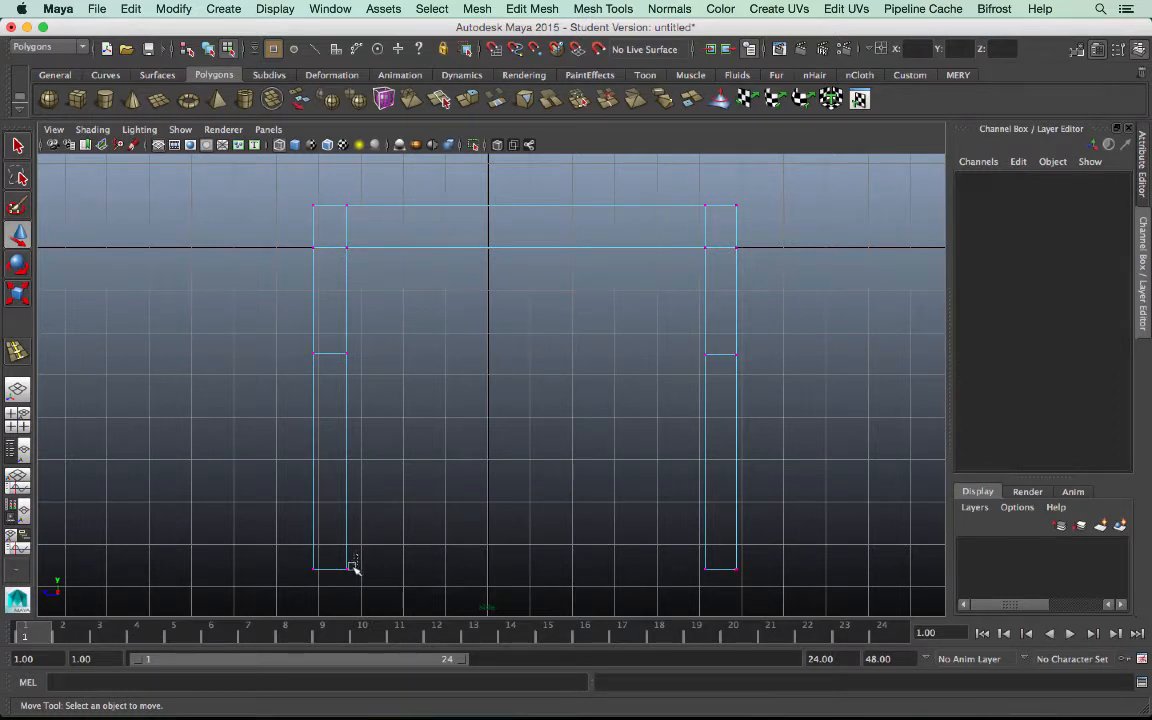
{"action": "left_click_drag", "start_coordinate": [358, 580], "coordinate": [253, 570]}
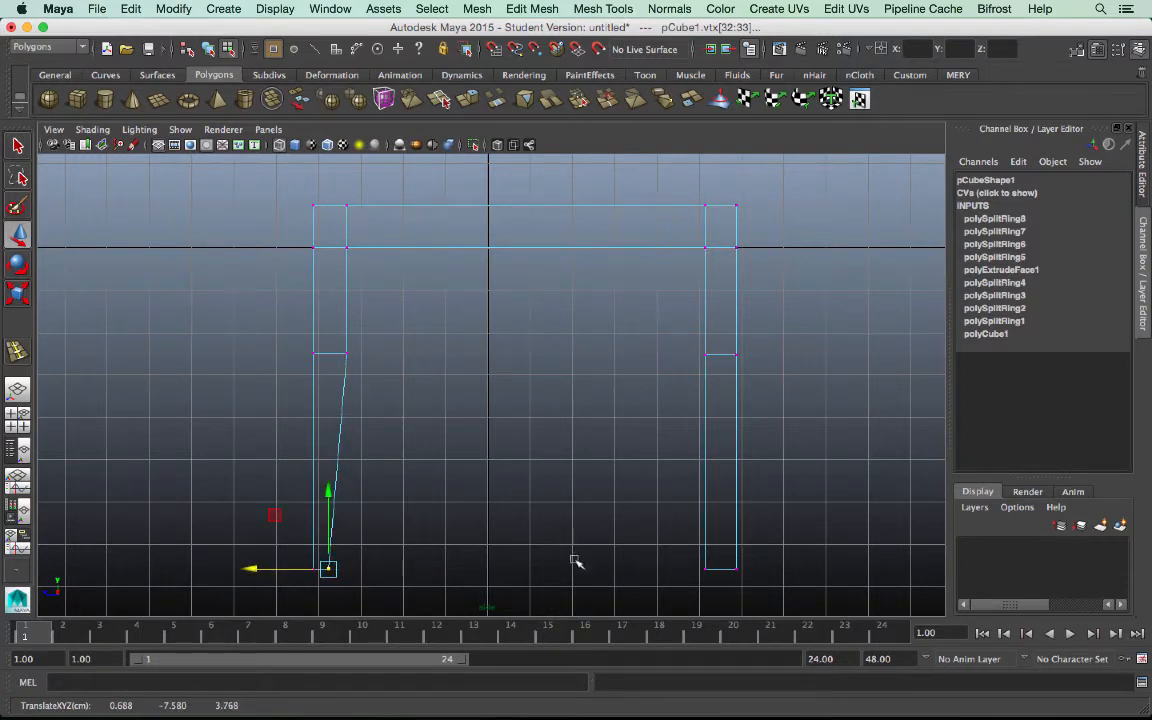
{"action": "mouse_move", "coordinate": [653, 557]}
{"action": "left_mouse_down"}
{"action": "mouse_move", "coordinate": [720, 596]}
{"action": "mouse_move", "coordinate": [638, 568]}
{"action": "left_mouse_up"}
{"action": "left_click", "coordinate": [578, 456]}
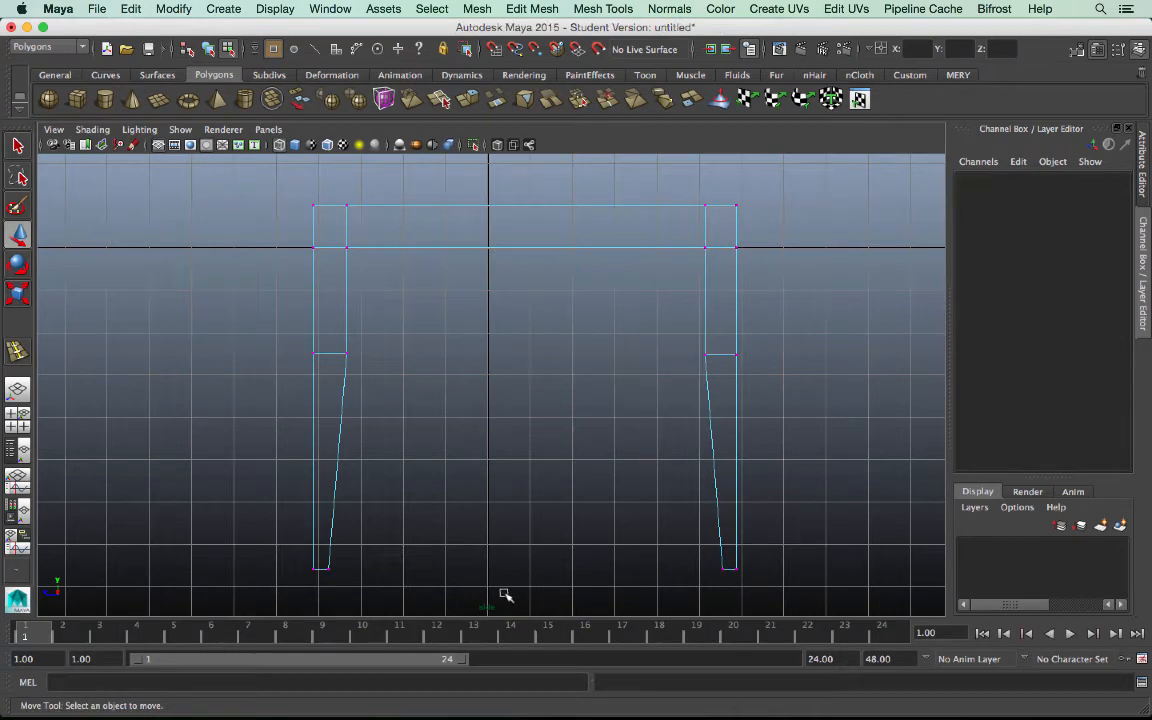
Taper the legs in the front view by moving their inner bottom vertices outward to about half the leg width.
{"action": "key", "text": "space"}
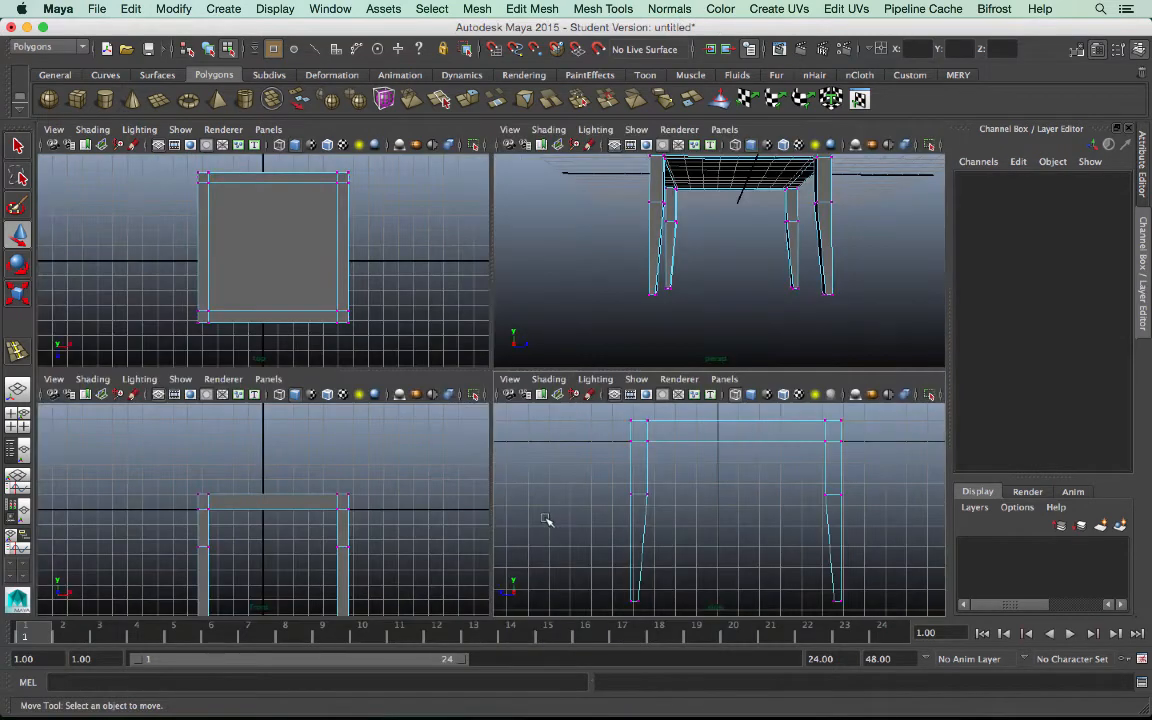
{"action": "left_click_drag", "start_coordinate": [697, 251], "coordinate": [731, 256], "text": "alt"}
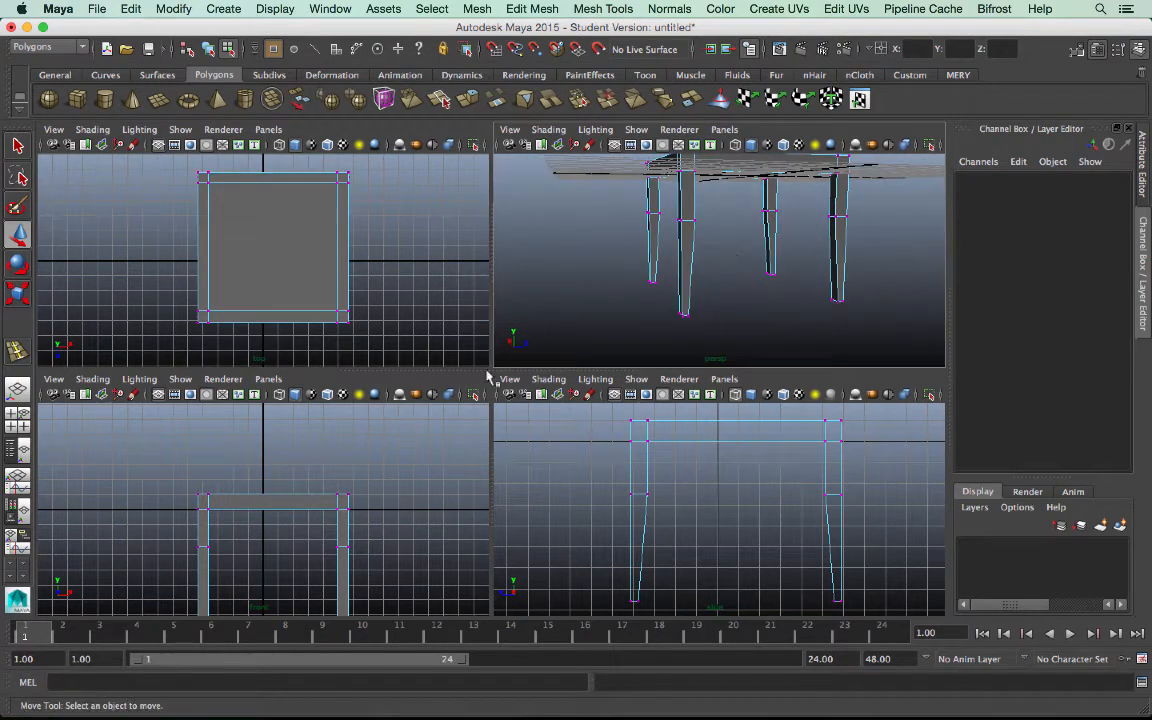
{"action": "key", "text": "space"}
{"action": "scroll", "coordinate": [411, 456], "scroll_direction": "up", "scroll_amount": 2}
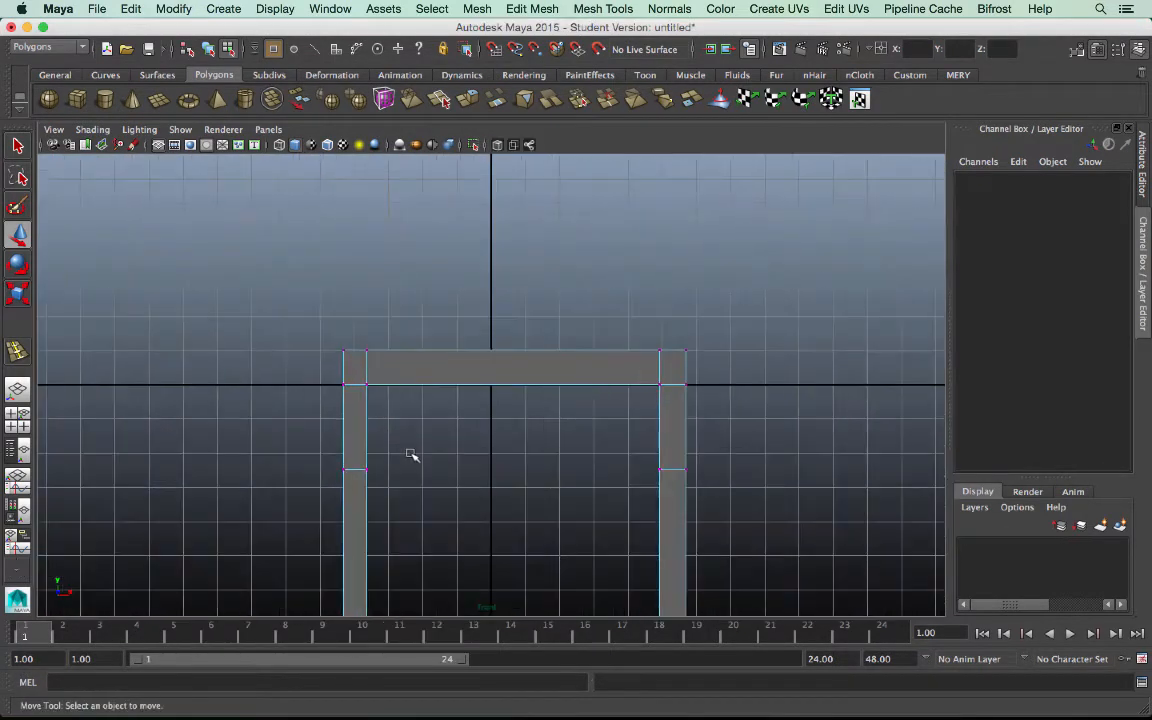
{"action": "middle_click_drag", "start_coordinate": [441, 468], "coordinate": [442, 316], "text": "alt"}
{"action": "left_click_drag", "start_coordinate": [335, 405], "coordinate": [374, 494]}
{"action": "left_click_drag", "start_coordinate": [451, 484], "coordinate": [441, 485]}
{"action": "left_click_drag", "start_coordinate": [620, 469], "coordinate": [726, 484]}
{"action": "key", "text": "space"}
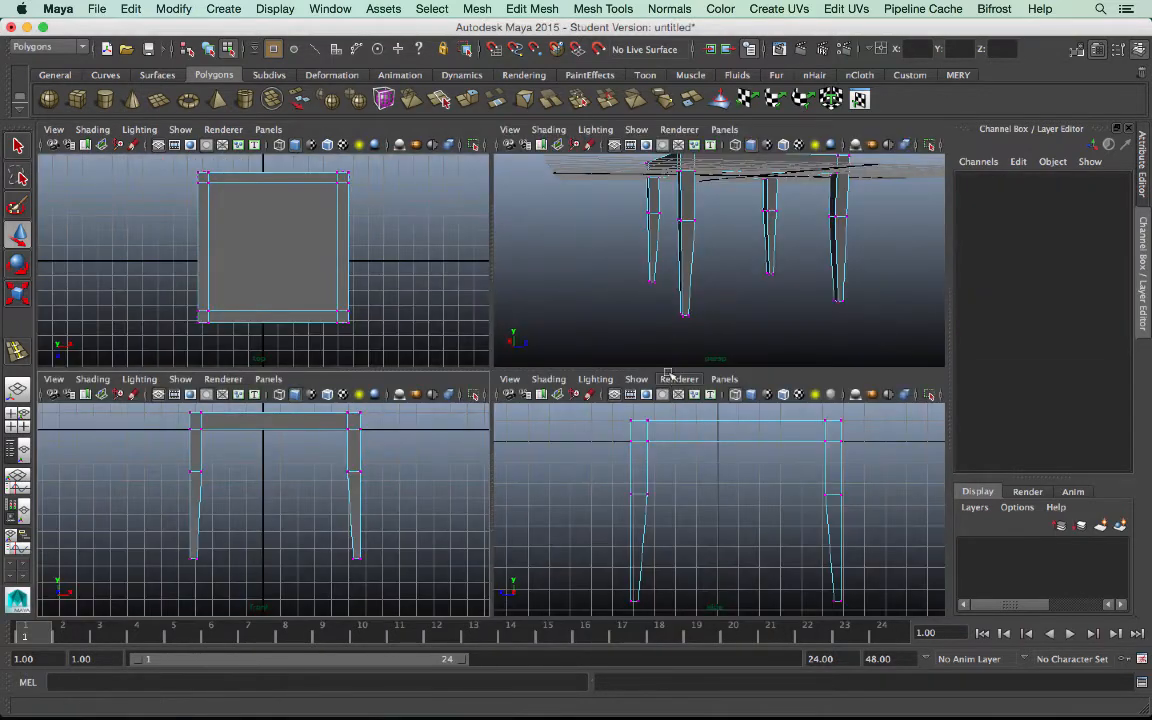
Return the mesh to object mode in the perspective view and compare the table's shape with the reference photo.
{"action": "key", "text": "space"}
{"action": "mouse_move", "coordinate": [640, 317]}
{"action": "left_mouse_down", "text": "alt"}
{"action": "mouse_move", "coordinate": [645, 309]}
{"action": "mouse_move", "coordinate": [609, 296]}
{"action": "mouse_move", "coordinate": [424, 291]}
{"action": "mouse_move", "coordinate": [645, 300]}
{"action": "left_mouse_up", "text": "alt"}
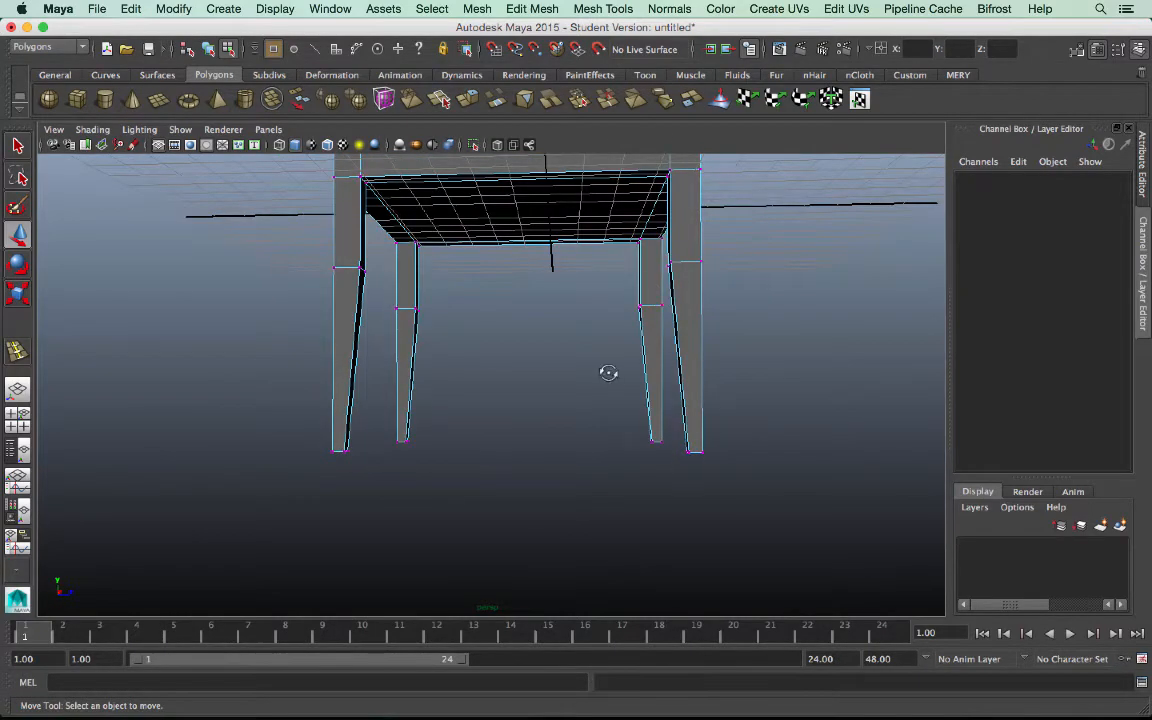
{"action": "left_click_drag", "start_coordinate": [607, 373], "coordinate": [573, 408], "text": "alt"}
{"action": "right_click_drag", "start_coordinate": [573, 293], "coordinate": [612, 274]}
{"action": "left_click", "coordinate": [553, 296]}
{"action": "left_click_drag", "start_coordinate": [497, 405], "coordinate": [510, 355], "text": "alt"}
{"action": "key", "text": "super+Tab"}
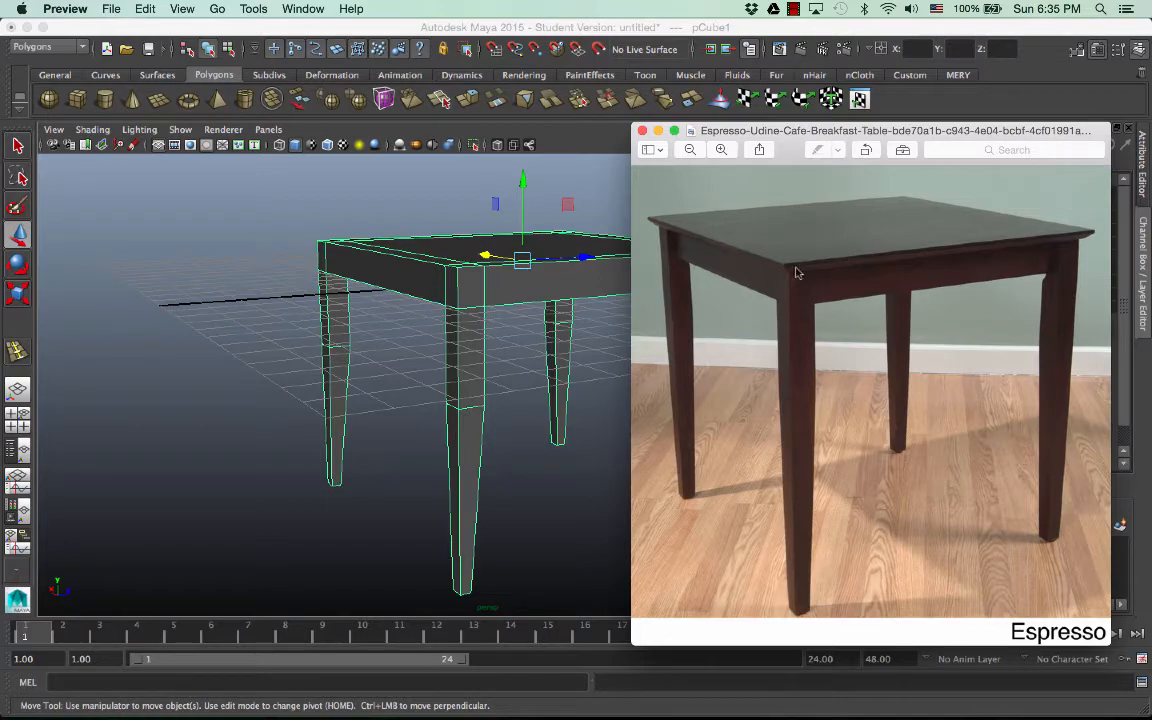
{"action": "left_click", "coordinate": [616, 382]}
{"action": "left_click_drag", "start_coordinate": [627, 321], "coordinate": [586, 305], "text": "alt"}
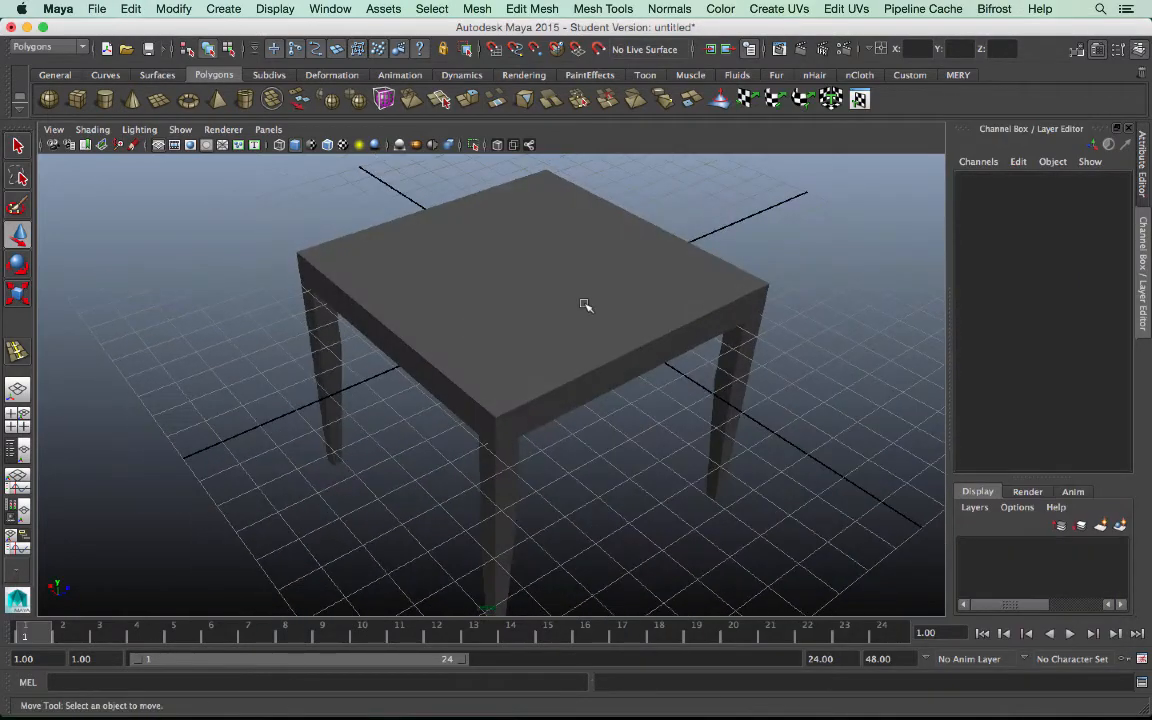
Switch the table mesh to face mode and select the large central face of the tabletop.
{"action": "left_click", "coordinate": [583, 307]}
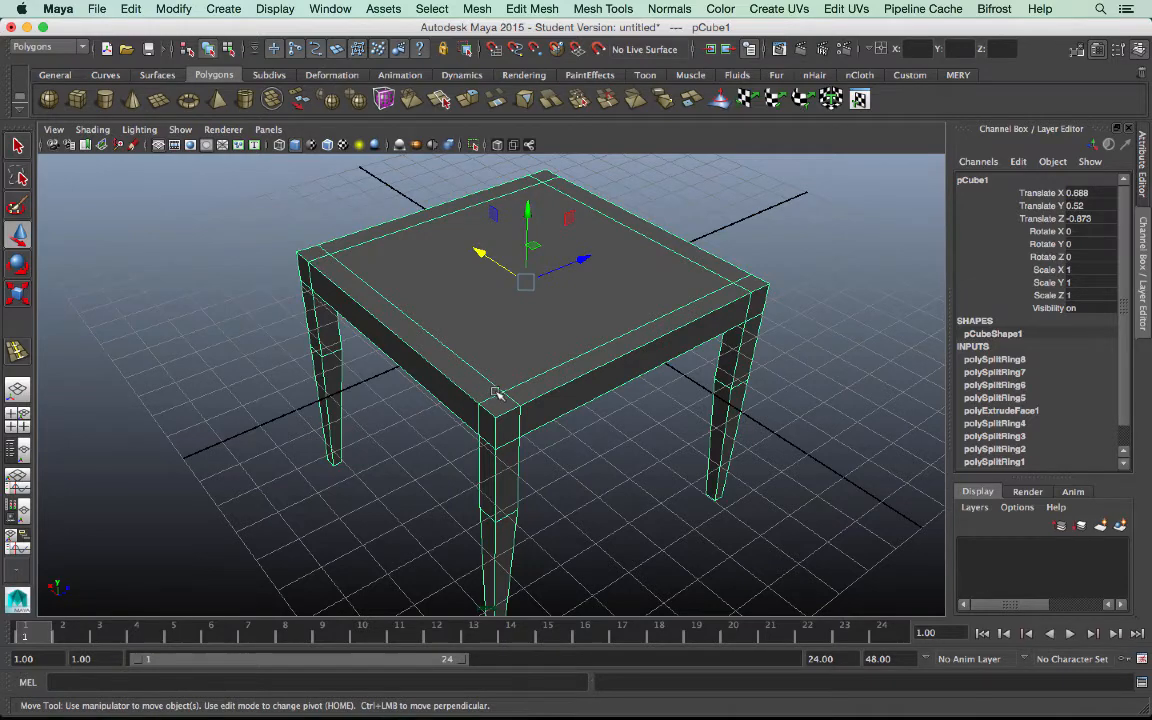
{"action": "left_click_drag", "start_coordinate": [497, 393], "coordinate": [644, 240], "text": "alt"}
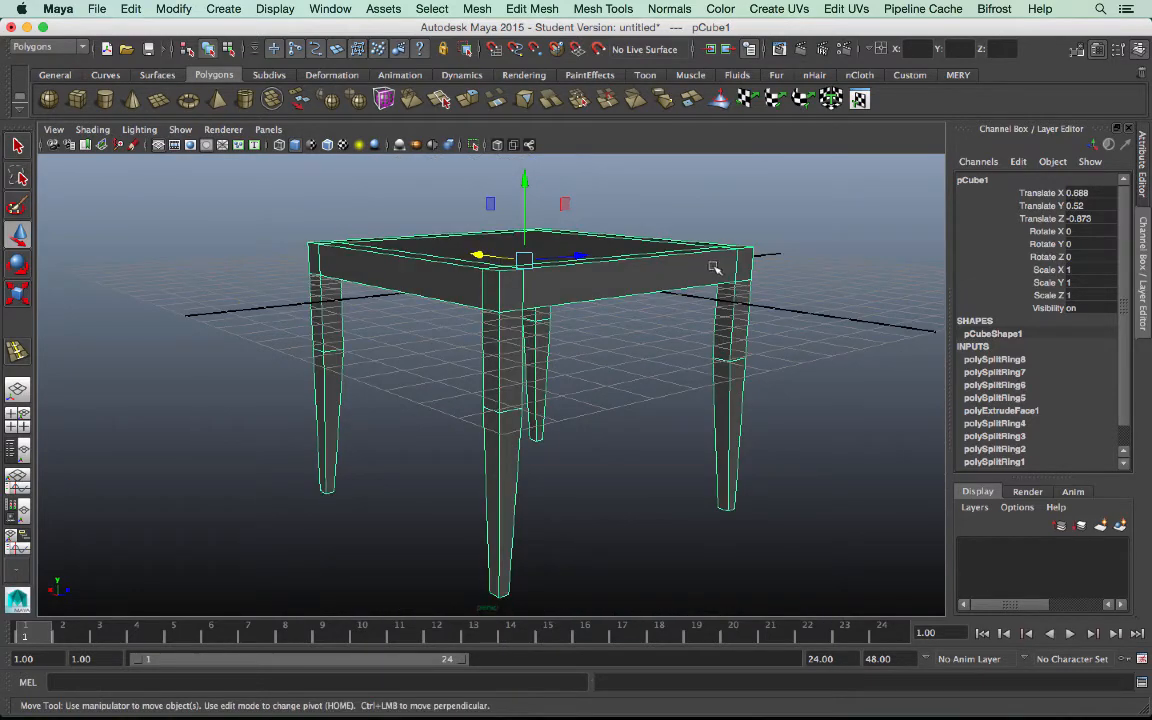
{"action": "left_click", "coordinate": [767, 241]}
{"action": "left_click_drag", "start_coordinate": [767, 241], "coordinate": [576, 288], "text": "alt"}
{"action": "left_click", "coordinate": [586, 301]}
{"action": "right_click_drag", "start_coordinate": [588, 303], "coordinate": [586, 337]}
{"action": "left_click", "coordinate": [566, 309]}
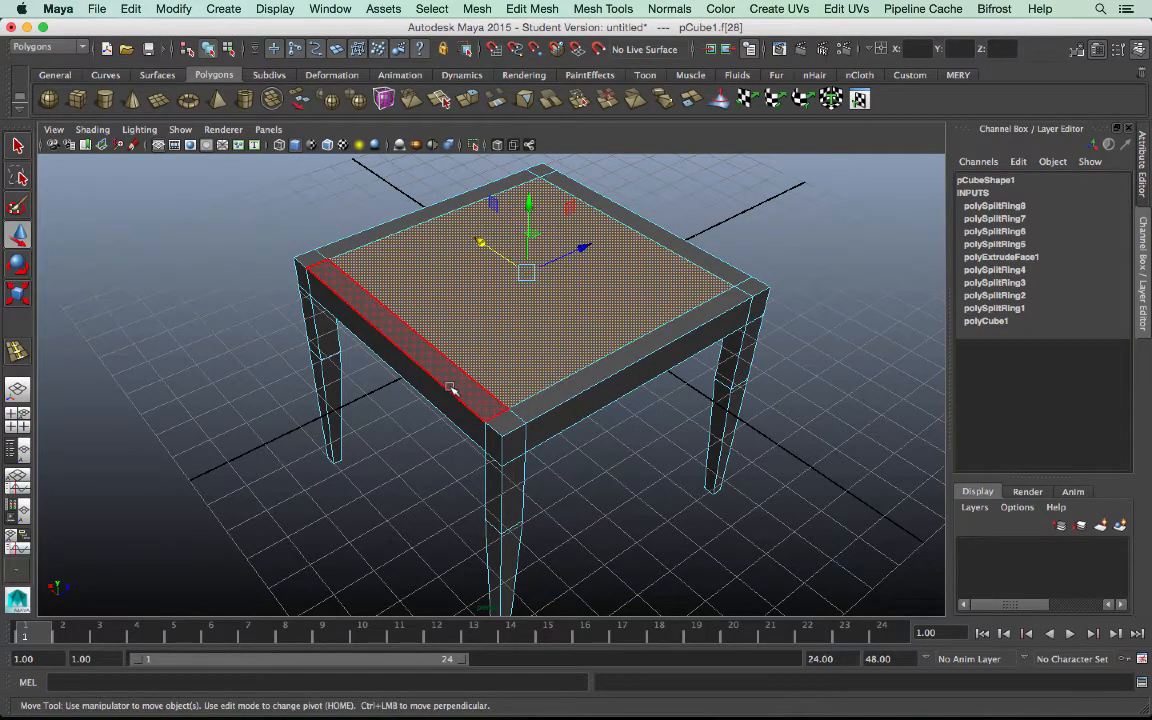
{"action": "left_click_drag", "start_coordinate": [629, 425], "coordinate": [615, 420], "text": "alt"}
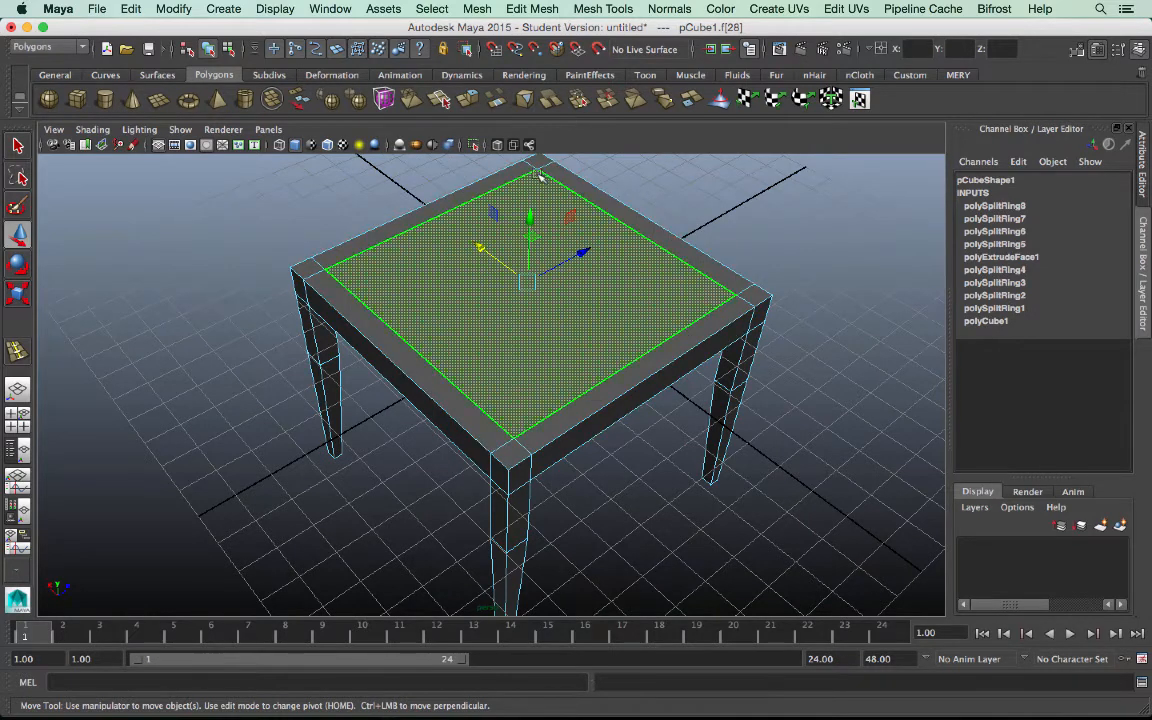
{"action": "left_click", "coordinate": [782, 260]}
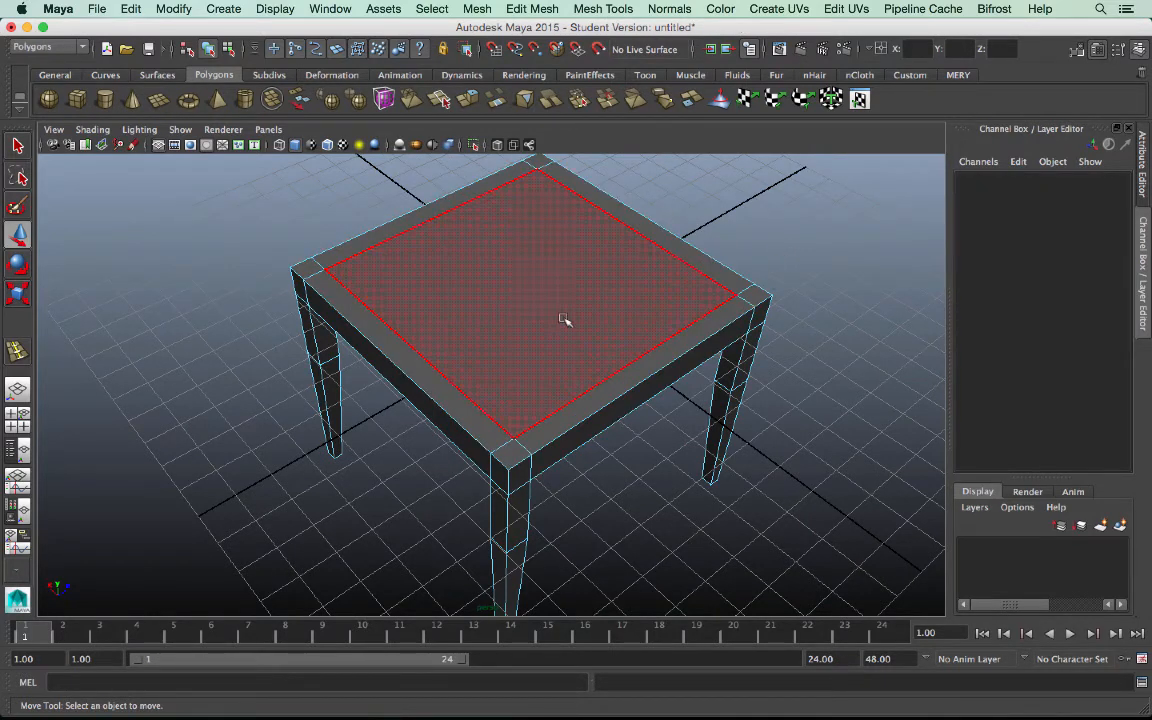
{"action": "mouse_move", "coordinate": [640, 308]}
{"action": "left_mouse_down", "text": "alt"}
{"action": "mouse_move", "coordinate": [658, 306]}
{"action": "mouse_move", "coordinate": [648, 332]}
{"action": "left_mouse_up", "text": "alt"}
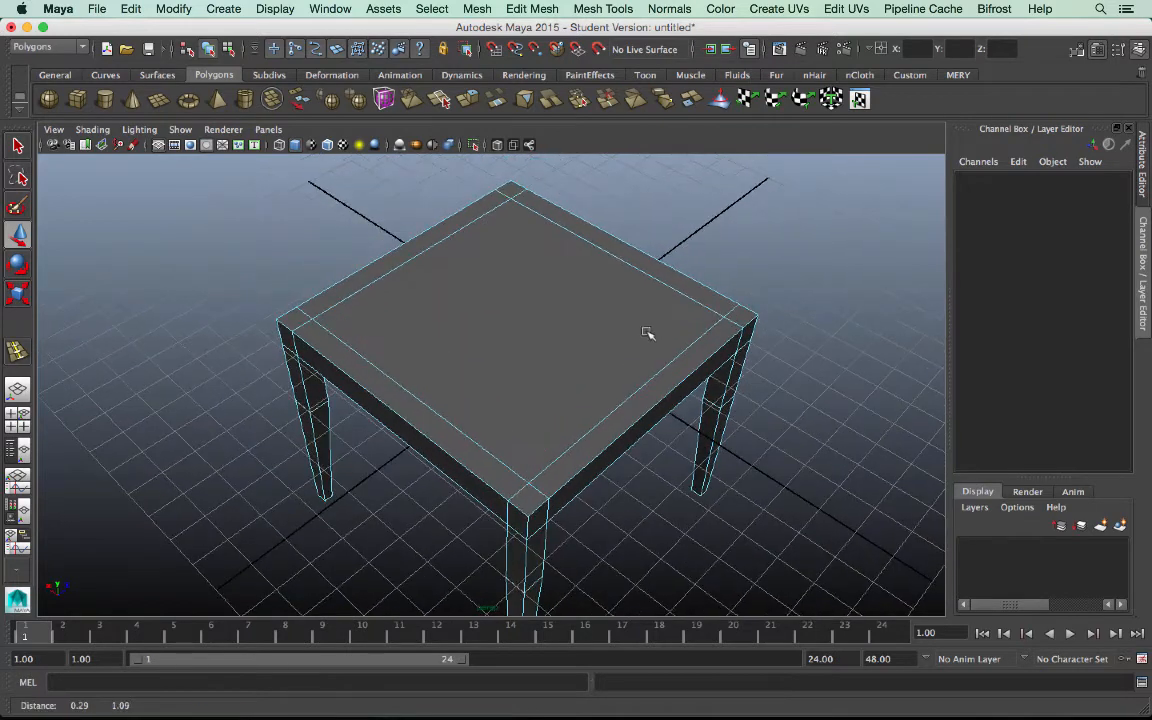
{"action": "left_click", "coordinate": [550, 335]}
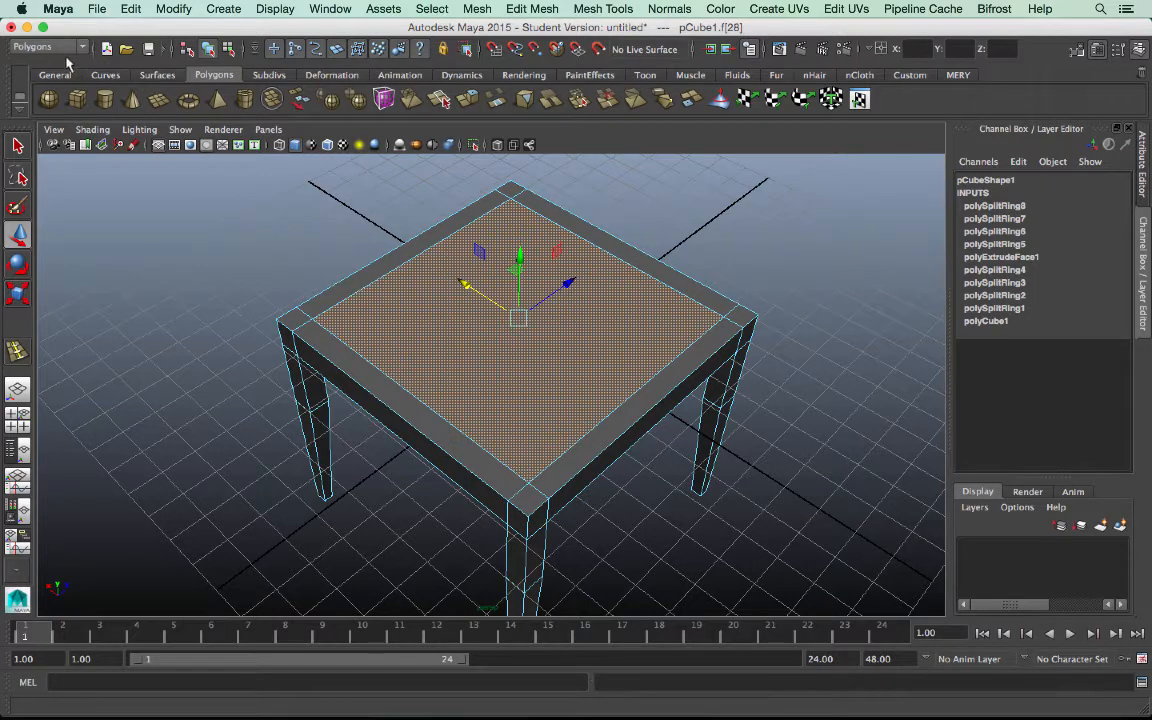
Grow the face selection from the central face to cover the whole tabletop, including its border and corner faces.
{"action": "left_click", "coordinate": [52, 49]}
{"action": "left_click", "coordinate": [48, 71]}
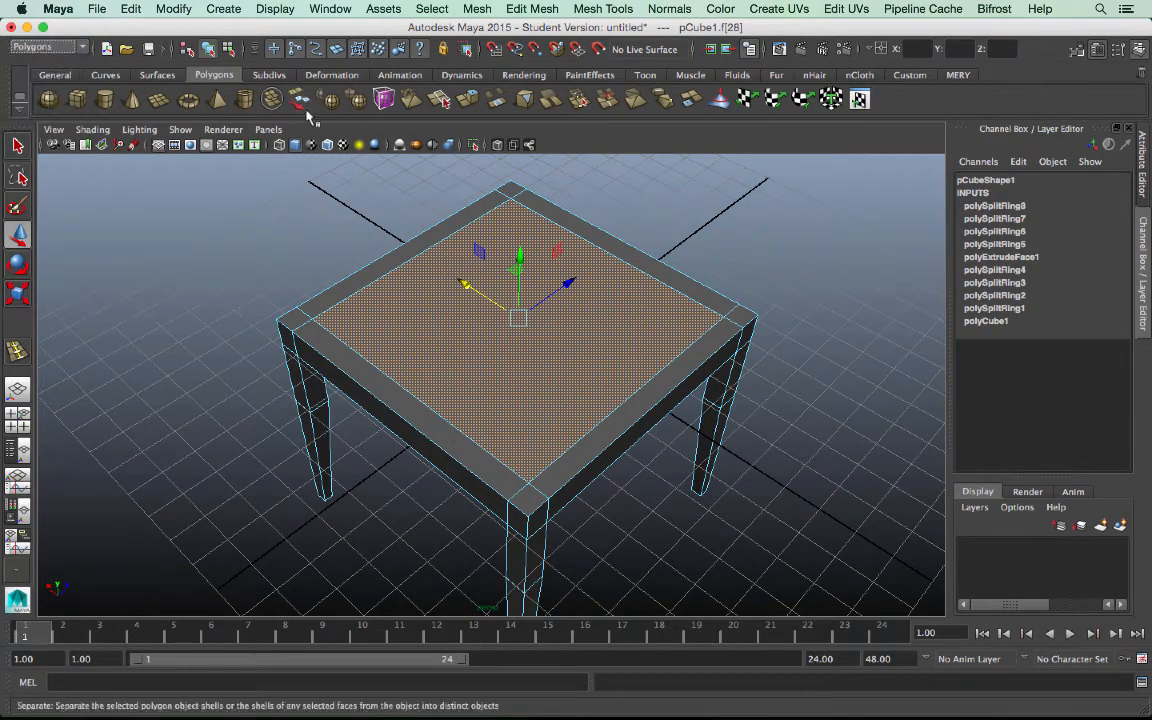
{"action": "left_click", "coordinate": [437, 8]}
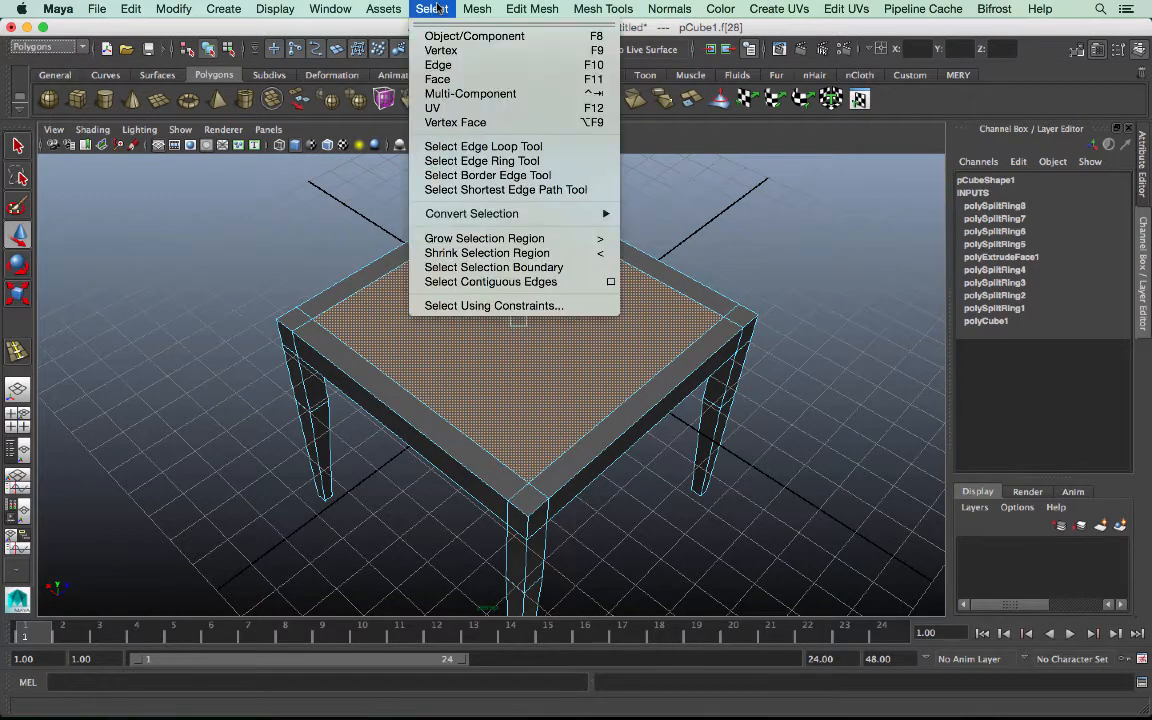
{"action": "left_click", "coordinate": [572, 246]}
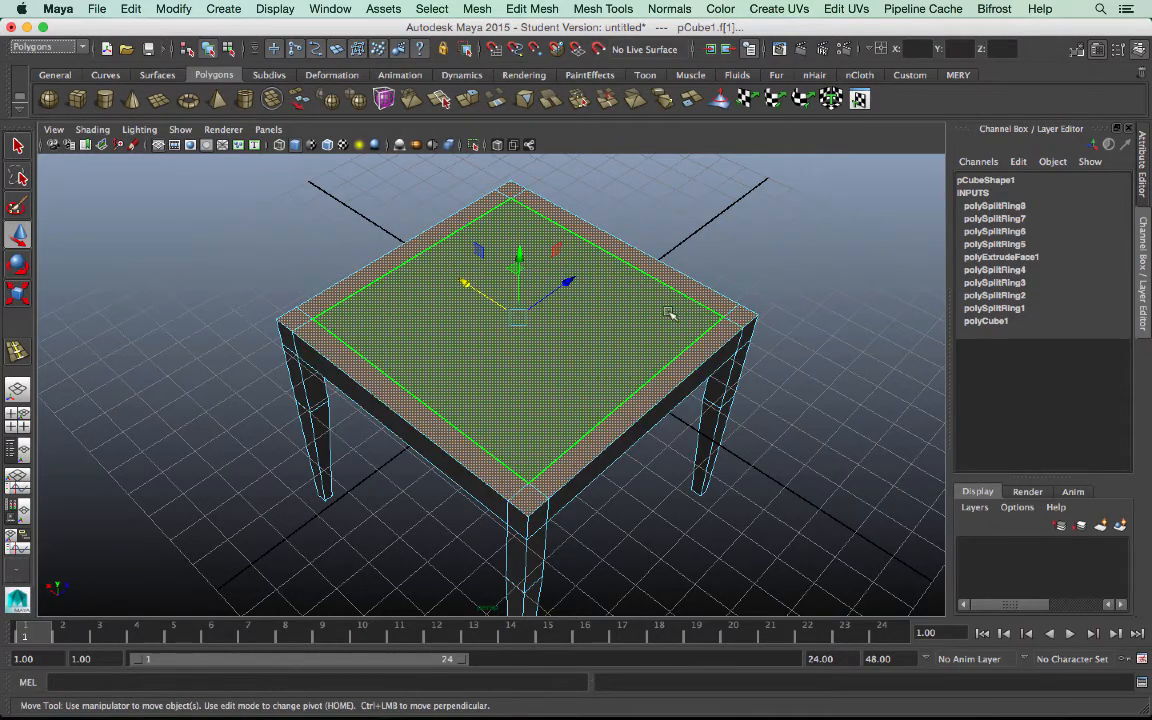
{"action": "left_click_drag", "start_coordinate": [715, 308], "coordinate": [674, 262], "text": "alt"}
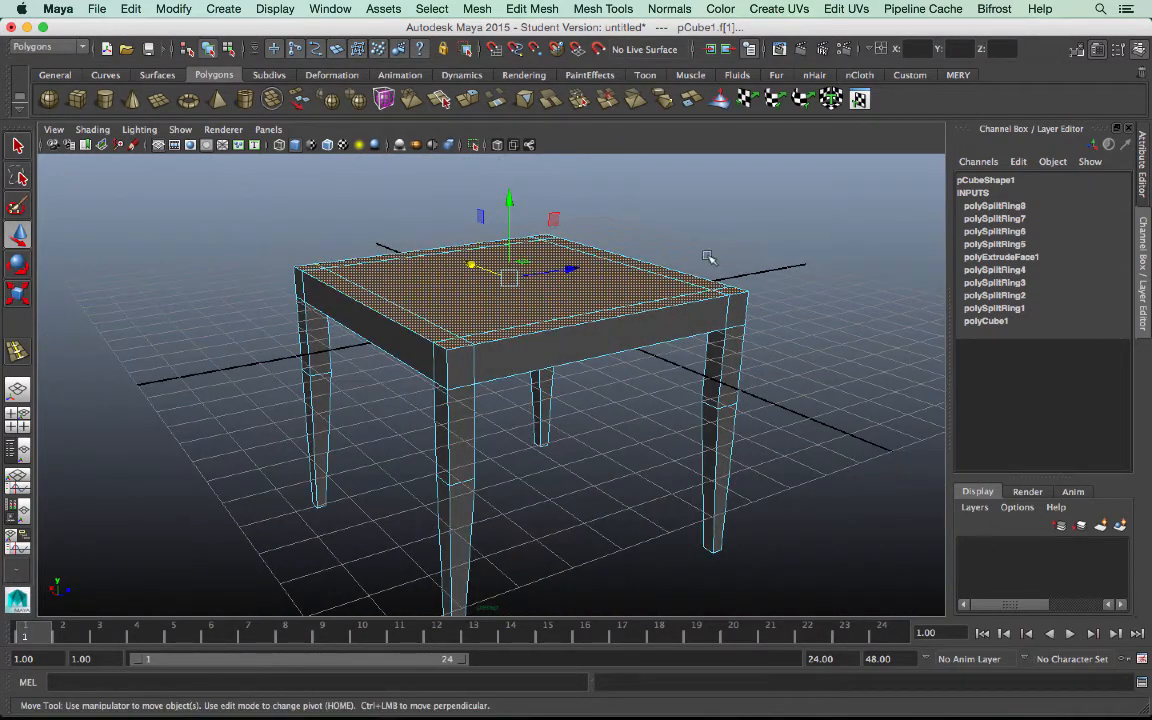
{"action": "left_click_drag", "start_coordinate": [745, 243], "coordinate": [820, 271], "text": "alt"}
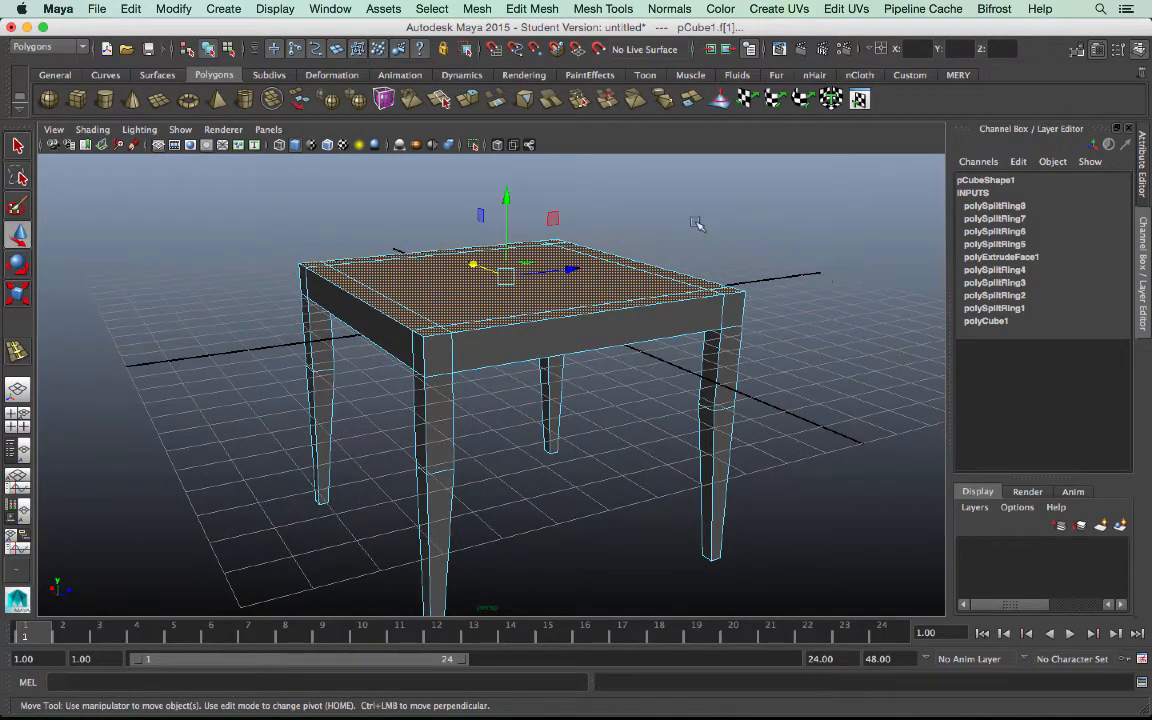
Extrude the selected tabletop faces slightly upward and flare them outward with an offset of -0.3, keeping one division.
{"action": "left_click", "coordinate": [540, 8]}
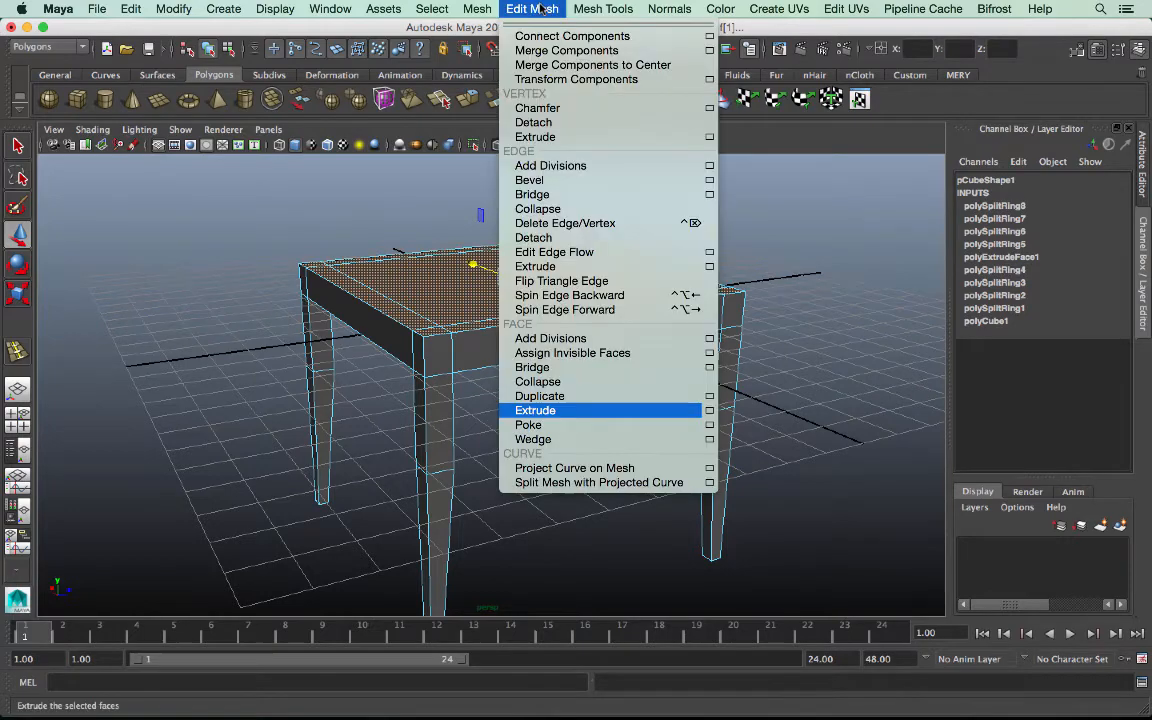
{"action": "left_click", "coordinate": [584, 414]}
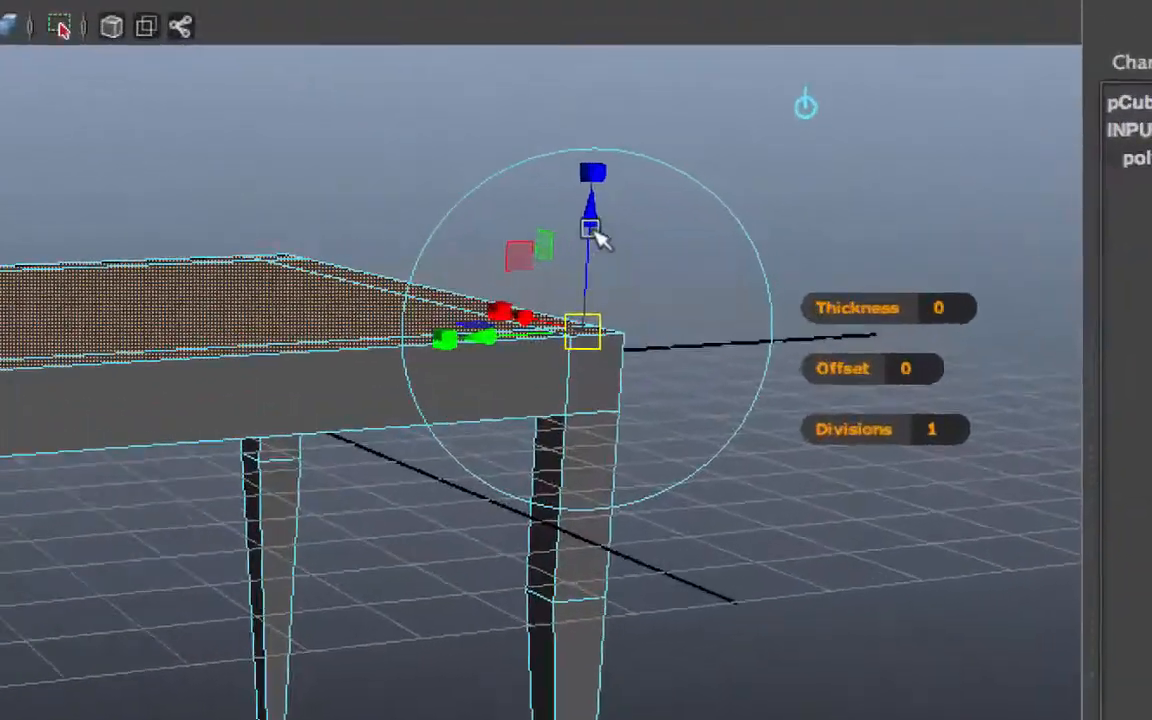
{"action": "left_click", "coordinate": [593, 232]}
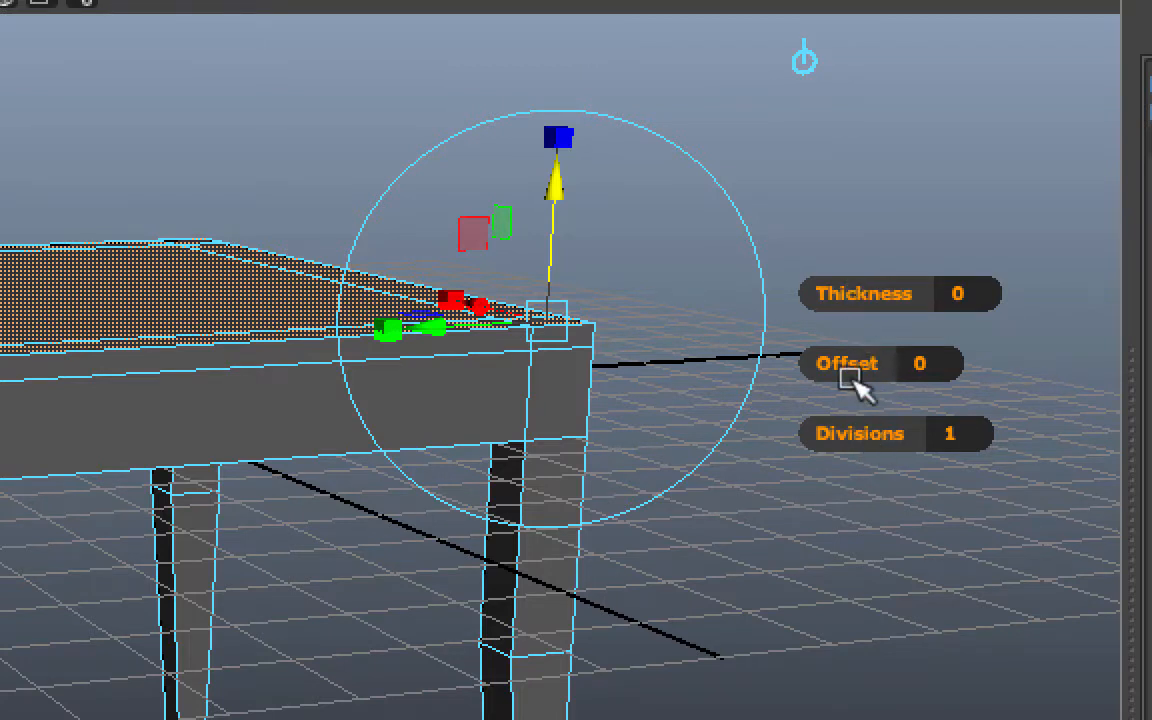
{"action": "left_click_drag", "start_coordinate": [859, 292], "coordinate": [847, 293]}
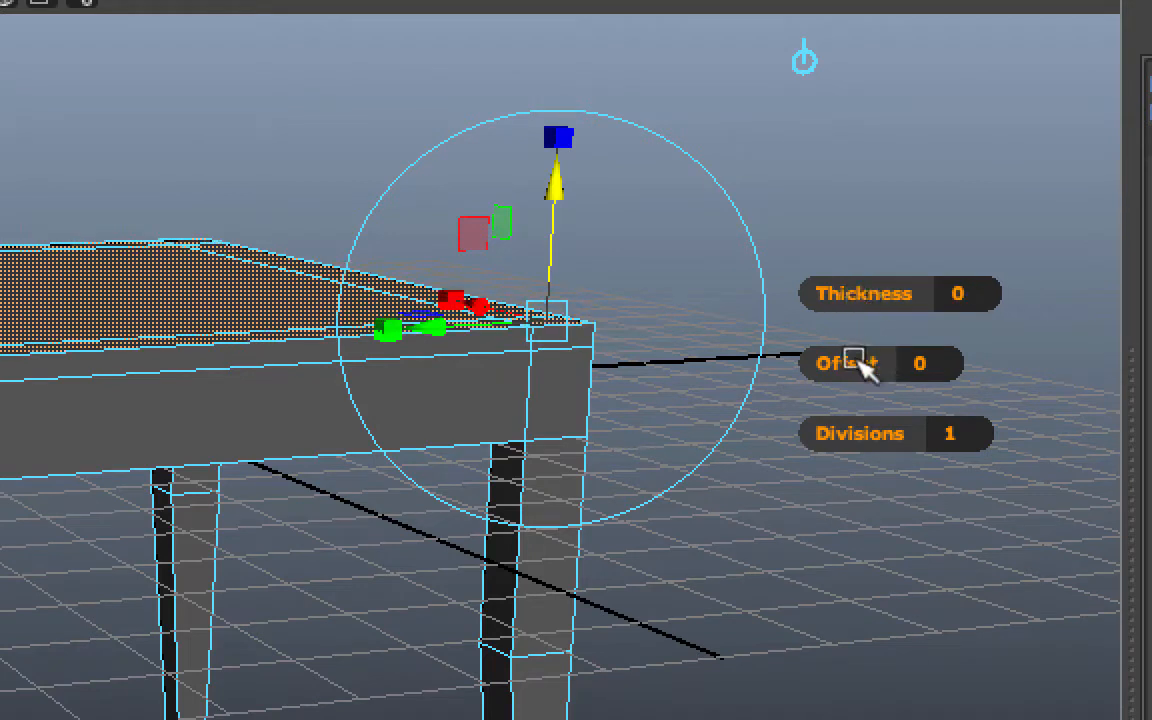
{"action": "left_click_drag", "start_coordinate": [846, 362], "coordinate": [860, 362]}
{"action": "mouse_move", "coordinate": [847, 362]}
{"action": "left_mouse_down"}
{"action": "mouse_move", "coordinate": [857, 362]}
{"action": "mouse_move", "coordinate": [834, 362]}
{"action": "mouse_move", "coordinate": [852, 362]}
{"action": "left_mouse_up"}
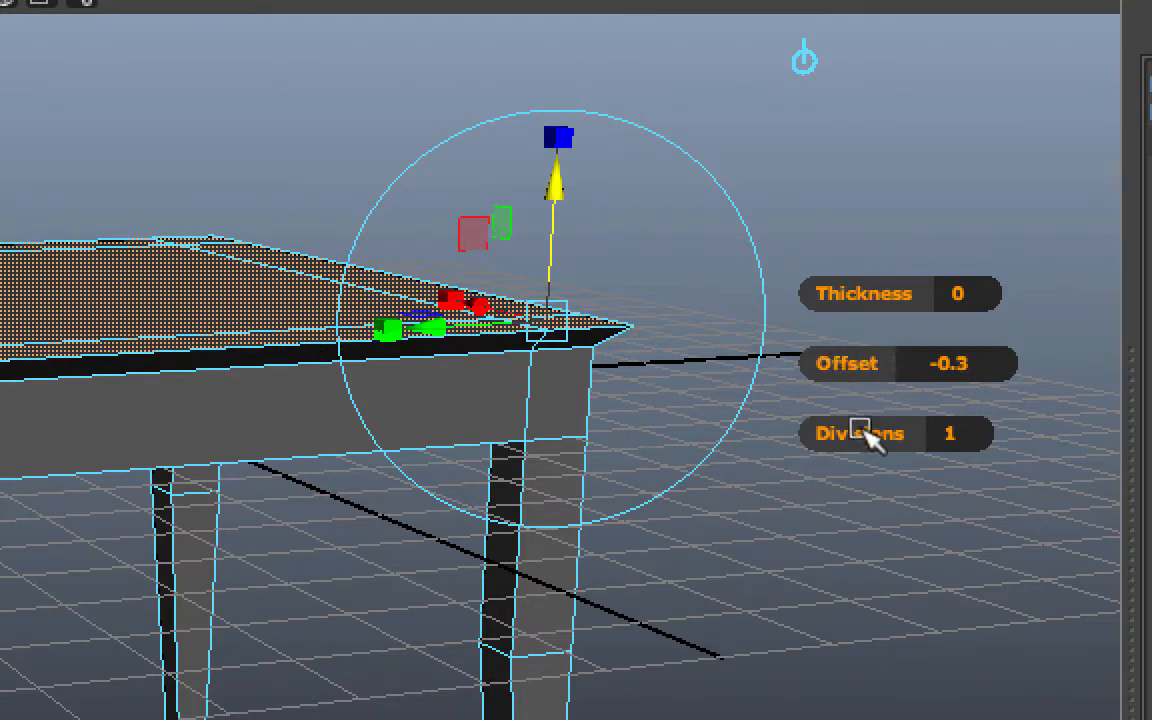
{"action": "mouse_move", "coordinate": [861, 432]}
{"action": "left_mouse_down"}
{"action": "mouse_move", "coordinate": [876, 432]}
{"action": "mouse_move", "coordinate": [849, 432]}
{"action": "left_mouse_up"}
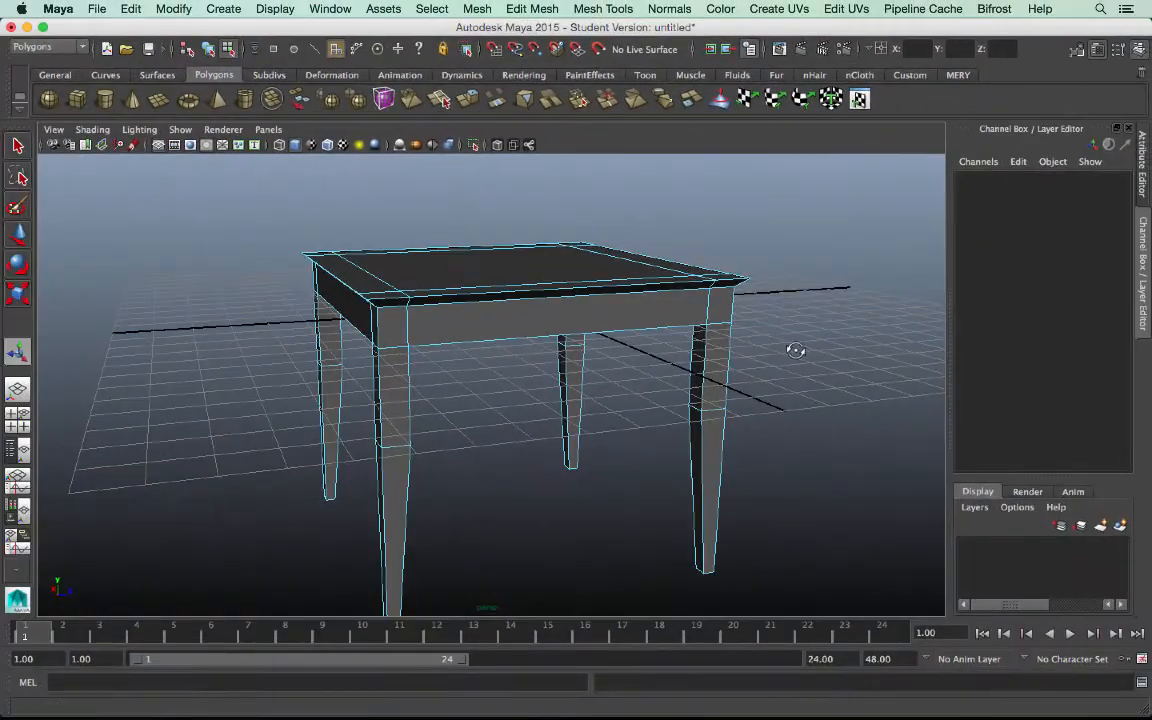
Examine the flared tabletop edge from the side and compare it with a zoomed view of the reference photo.
{"action": "mouse_move", "coordinate": [797, 347]}
{"action": "left_mouse_down", "text": "alt"}
{"action": "mouse_move", "coordinate": [735, 334]}
{"action": "mouse_move", "coordinate": [776, 345]}
{"action": "left_mouse_up", "text": "alt"}
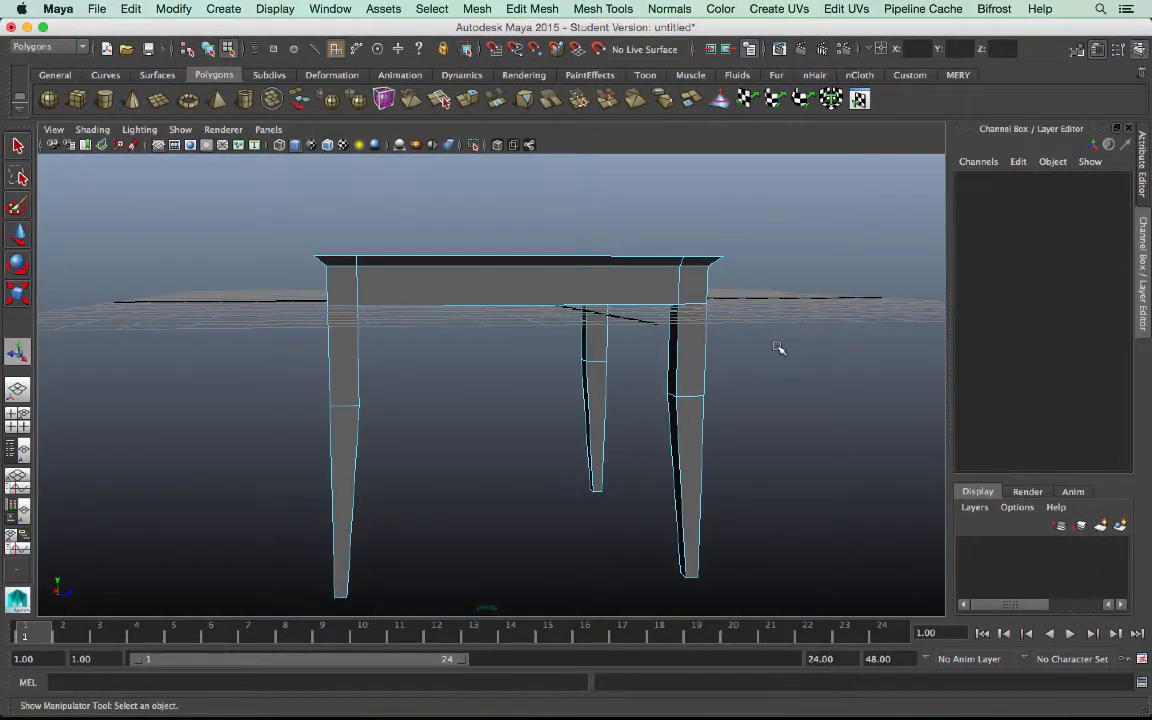
{"action": "key", "text": "super+Tab"}
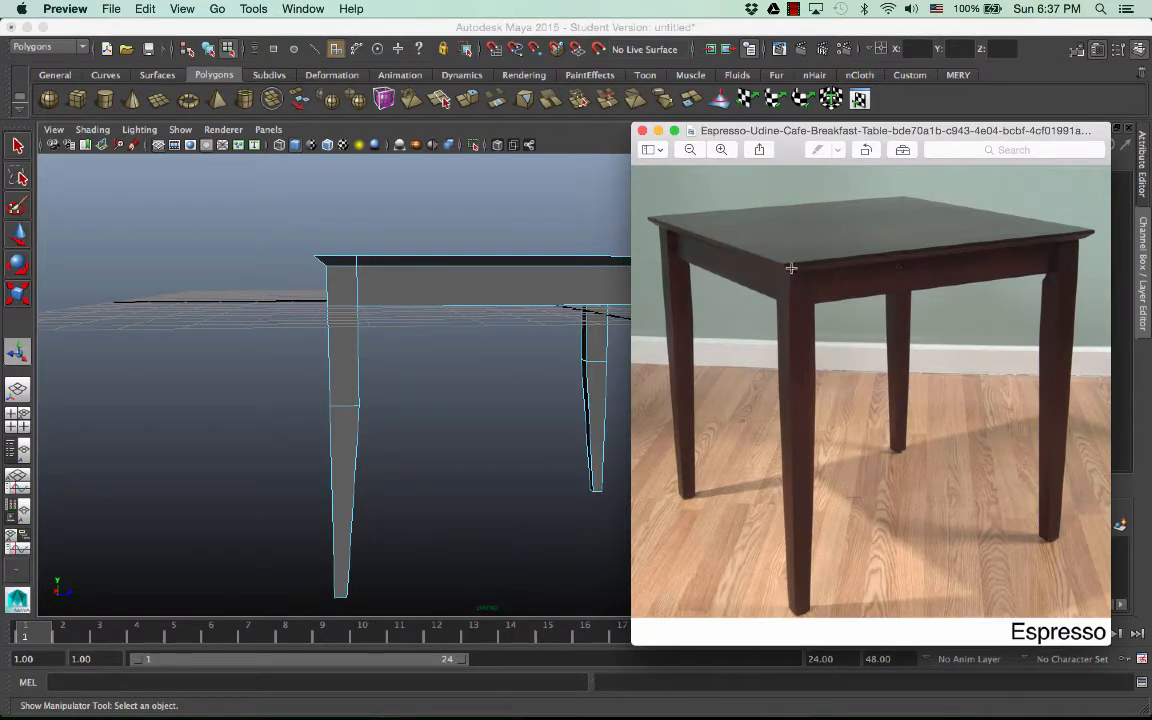
{"action": "left_click", "coordinate": [721, 149]}
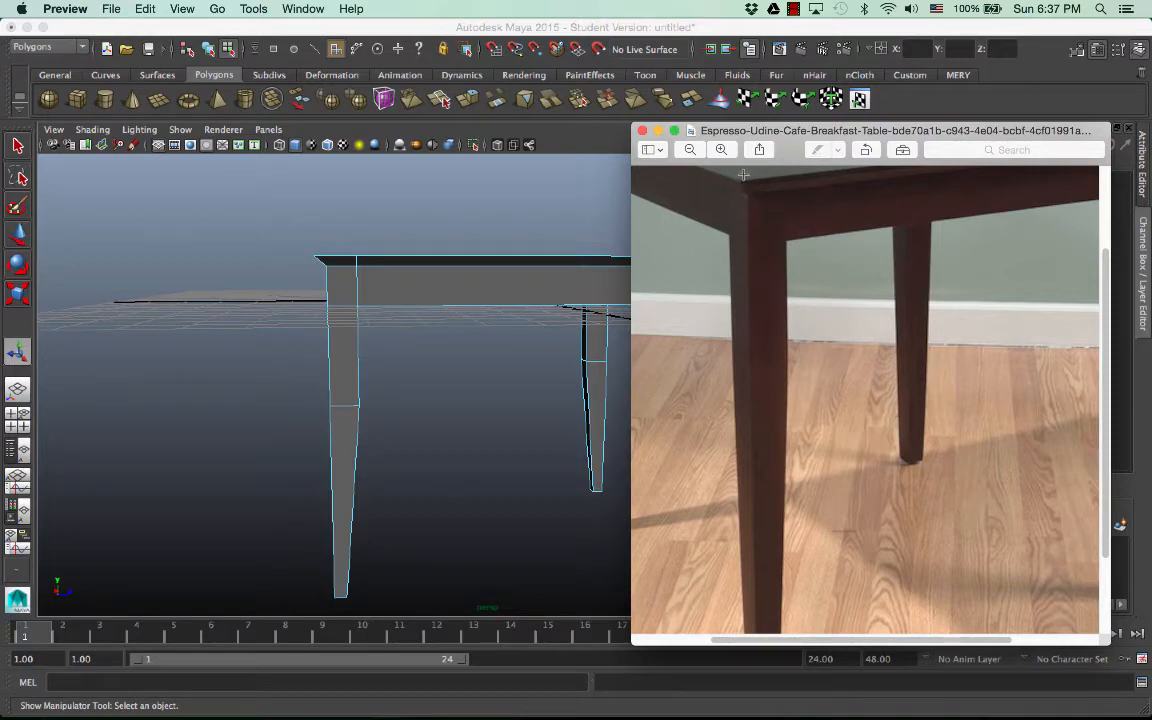
{"action": "left_click", "coordinate": [525, 217]}
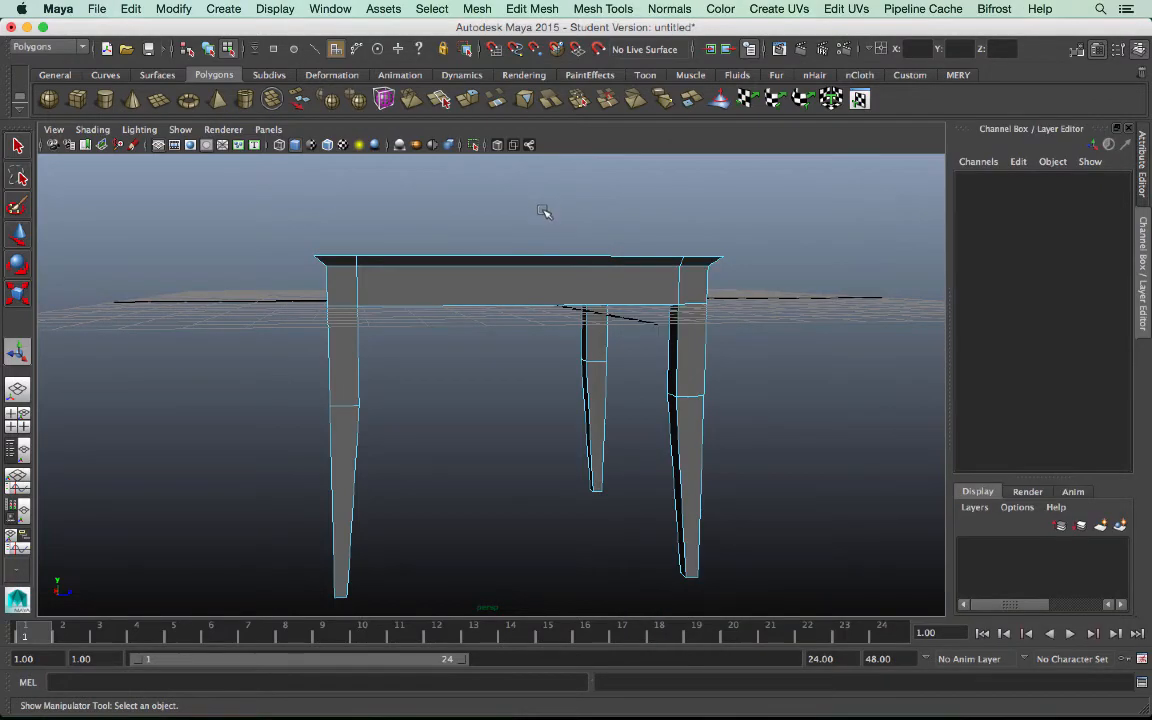
Select the flared tabletop's central face and grow the selection to all the top faces.
{"action": "left_click_drag", "start_coordinate": [532, 190], "coordinate": [570, 248], "text": "alt"}
{"action": "left_click", "coordinate": [531, 281]}
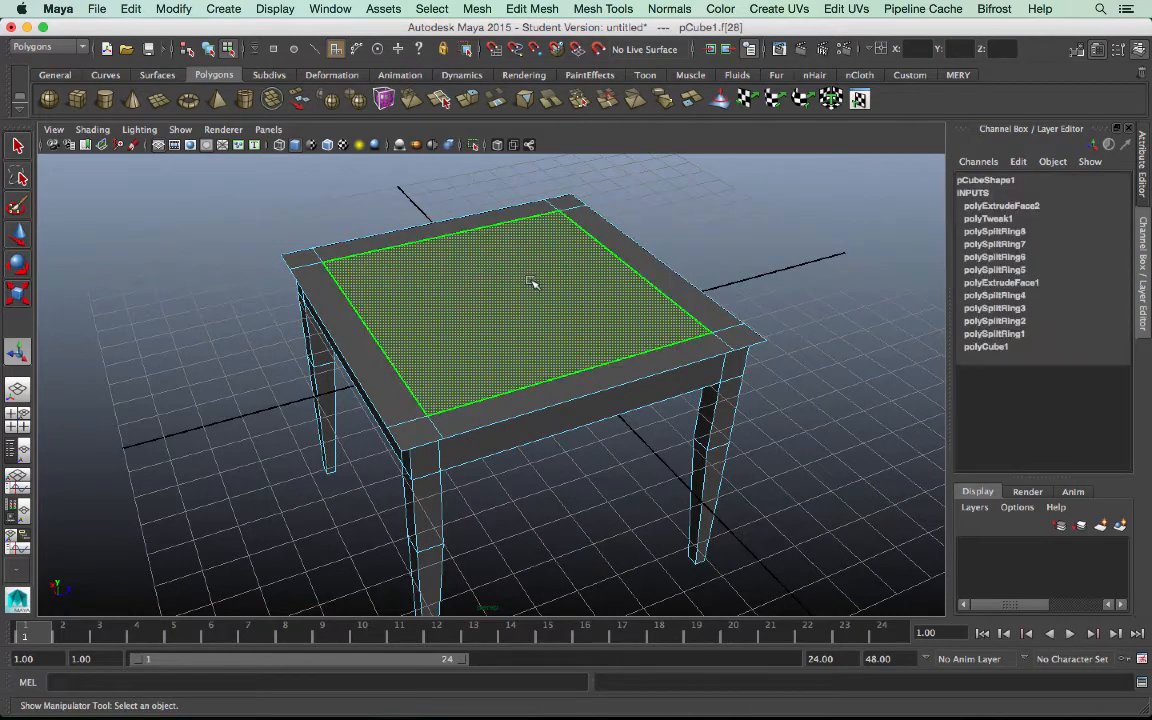
{"action": "left_click", "coordinate": [434, 9]}
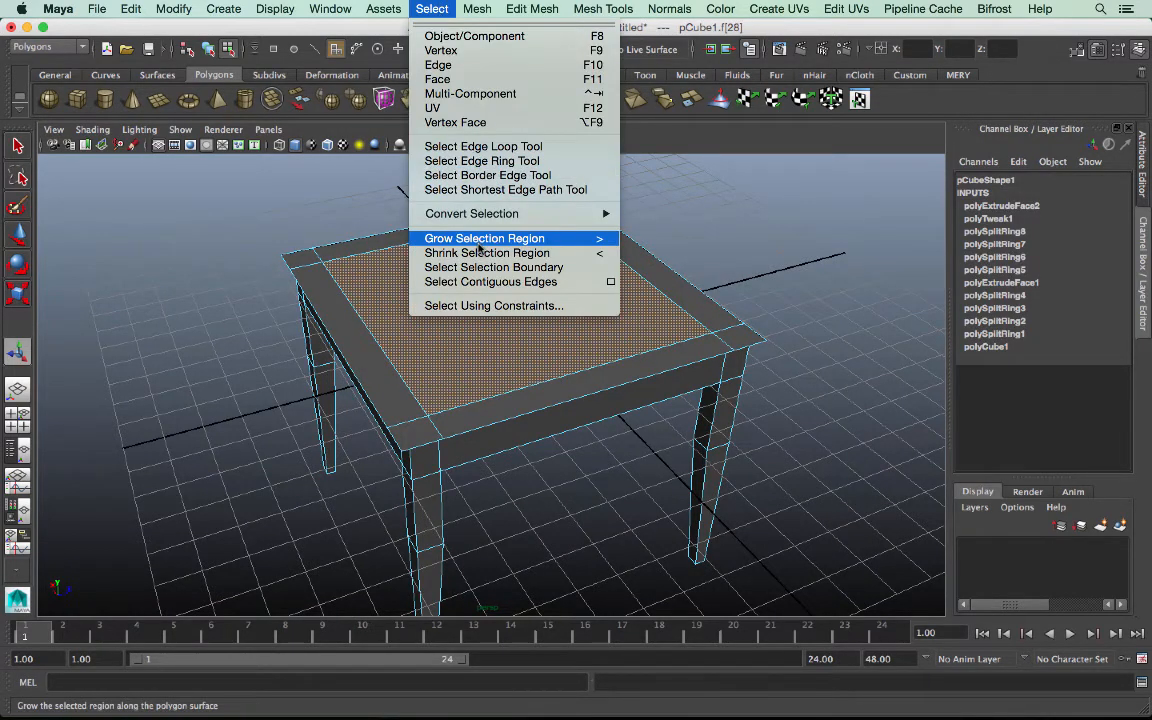
{"action": "left_click", "coordinate": [436, 238]}
Extrude the flared tabletop's faces straight up by 0.087 to give its rim a thin vertical edge.
{"action": "left_click", "coordinate": [530, 9]}
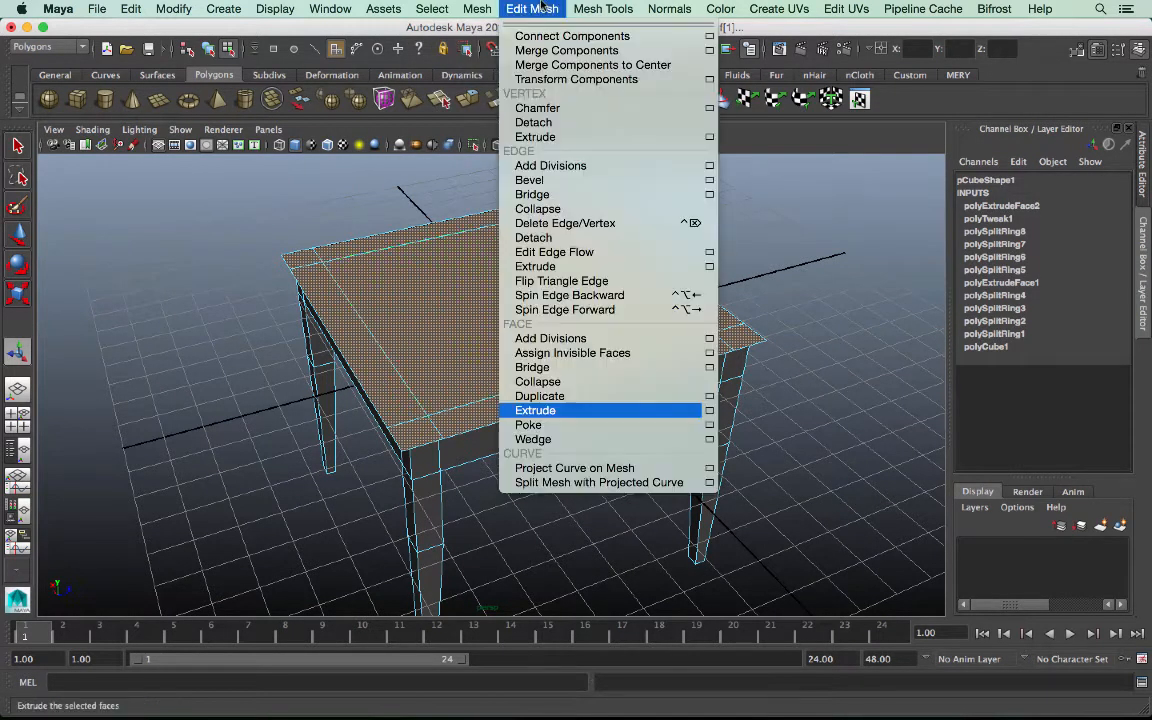
{"action": "left_click", "coordinate": [572, 408]}
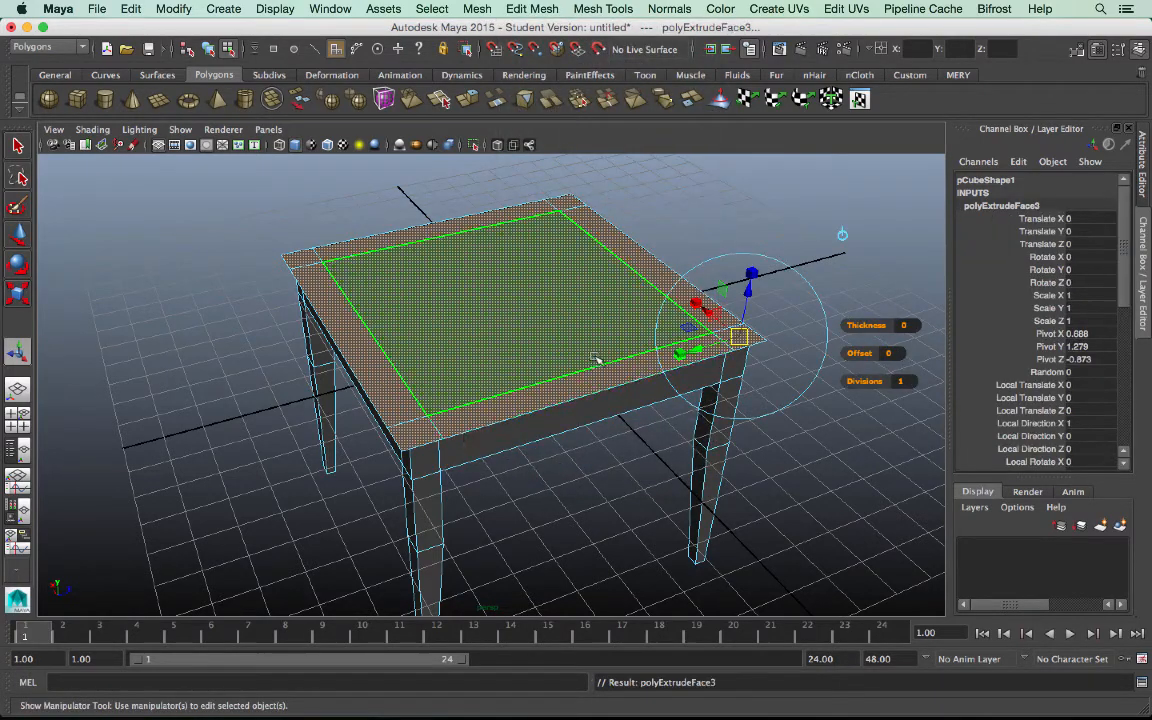
{"action": "left_click_drag", "start_coordinate": [592, 356], "coordinate": [546, 399], "text": "alt"}
{"action": "scroll", "coordinate": [593, 323], "scroll_direction": "up", "scroll_amount": 5}
{"action": "left_click_drag", "start_coordinate": [640, 375], "coordinate": [530, 406], "text": "alt"}
{"action": "scroll", "coordinate": [612, 368], "scroll_direction": "up", "scroll_amount": 5}
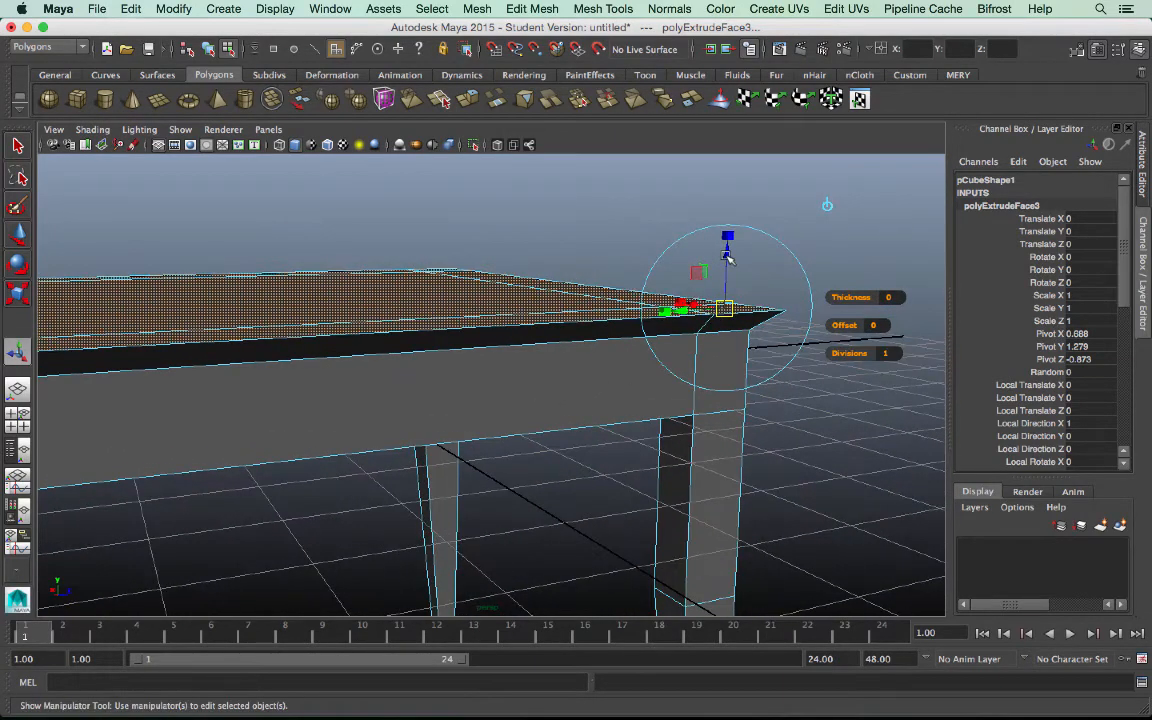
{"action": "left_click_drag", "start_coordinate": [727, 243], "coordinate": [727, 250]}
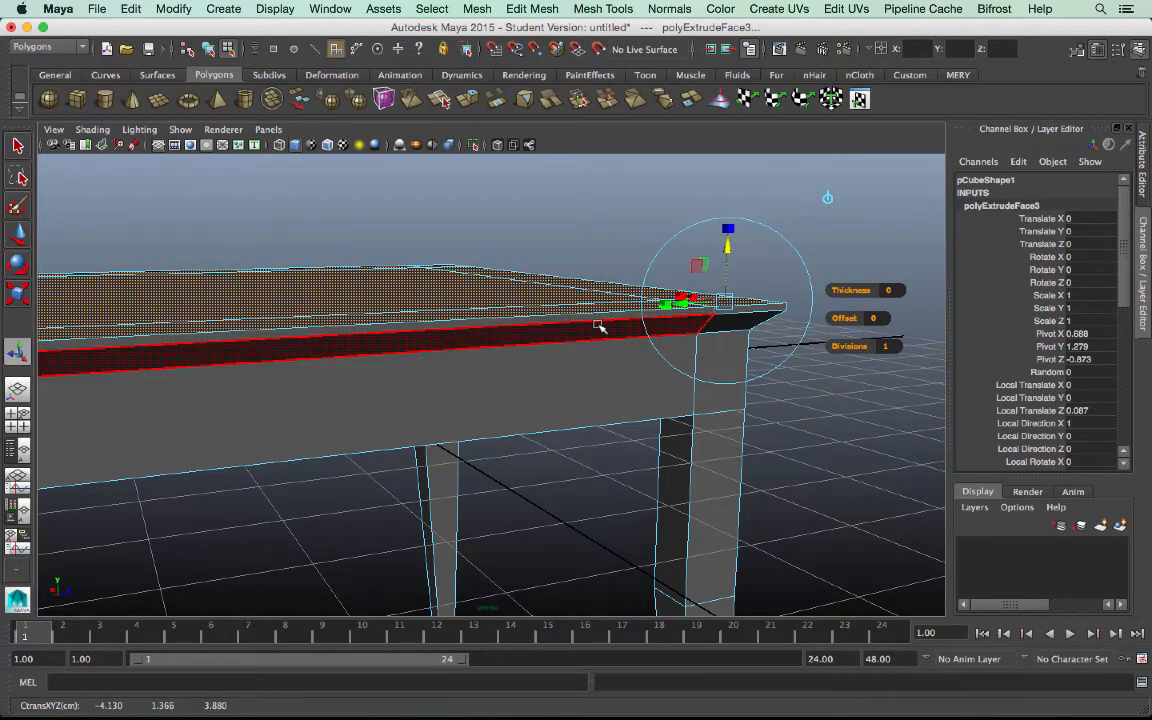
Return the table mesh to object mode and select the whole table.
{"action": "right_click_drag", "start_coordinate": [571, 314], "coordinate": [635, 226]}
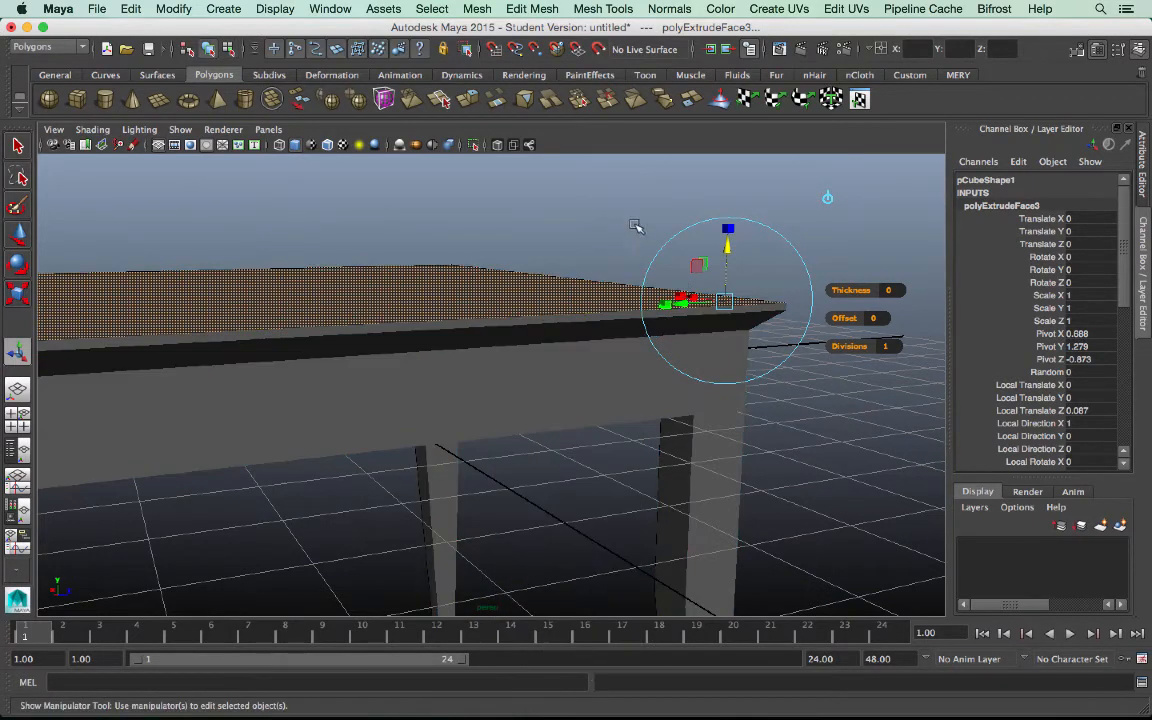
{"action": "left_click", "coordinate": [635, 226]}
{"action": "scroll", "coordinate": [560, 300], "scroll_direction": "down", "scroll_amount": 5}
{"action": "left_click_drag", "start_coordinate": [509, 365], "coordinate": [565, 277], "text": "alt"}
{"action": "left_click", "coordinate": [576, 273]}
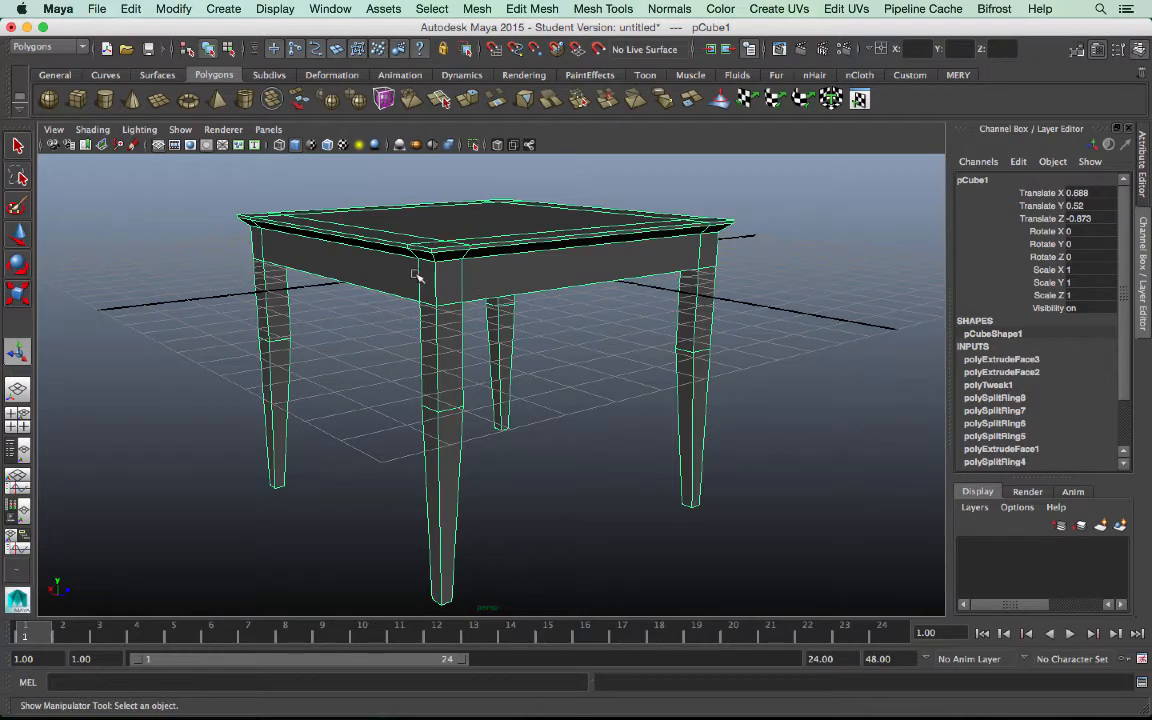
{"action": "mouse_move", "coordinate": [624, 361]}
{"action": "left_mouse_down", "text": "alt"}
{"action": "mouse_move", "coordinate": [566, 355]}
{"action": "mouse_move", "coordinate": [619, 361]}
{"action": "left_mouse_up", "text": "alt"}
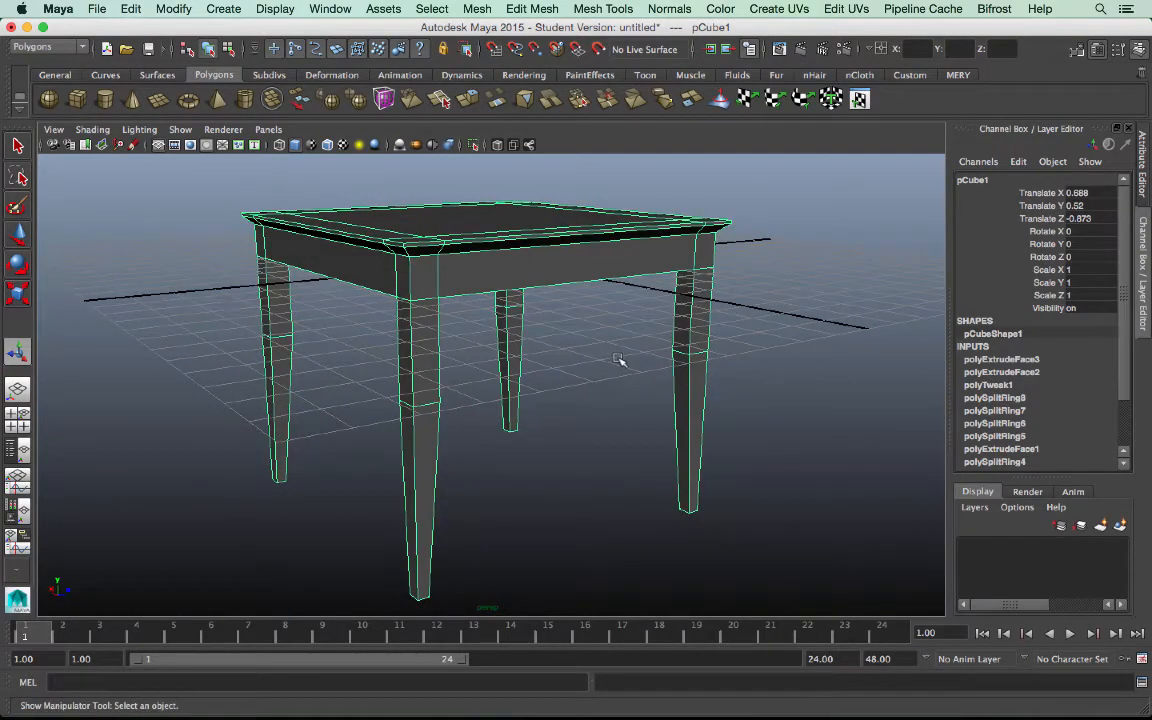
Try the Smooth operation on the whole table, inspect the rounded legs and apron, and undo it.
{"action": "left_click", "coordinate": [479, 9]}
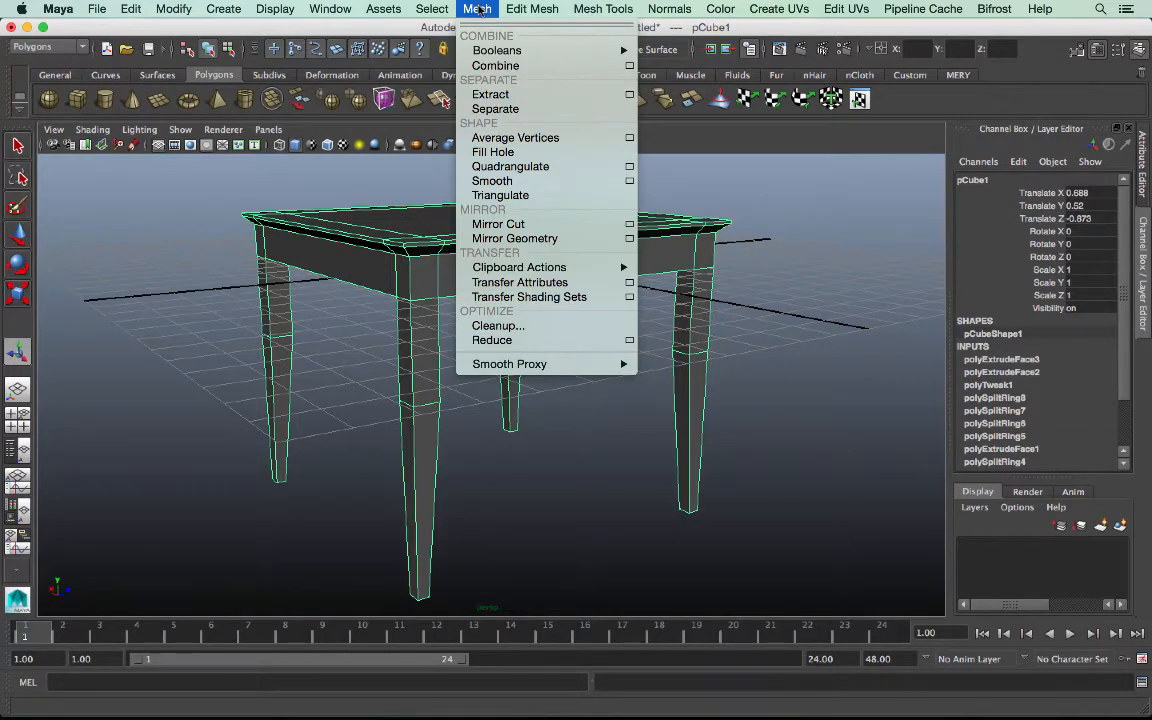
{"action": "left_click", "coordinate": [492, 181]}
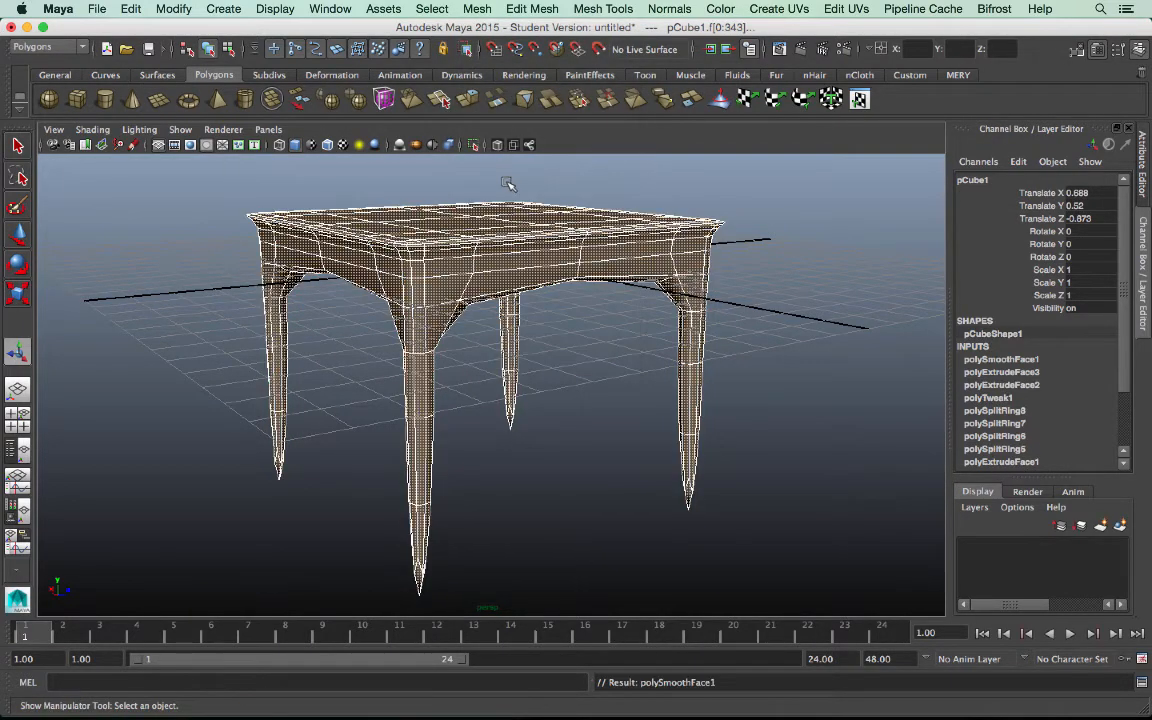
{"action": "left_click", "coordinate": [612, 336]}
{"action": "left_click_drag", "start_coordinate": [612, 336], "coordinate": [570, 328], "text": "alt"}
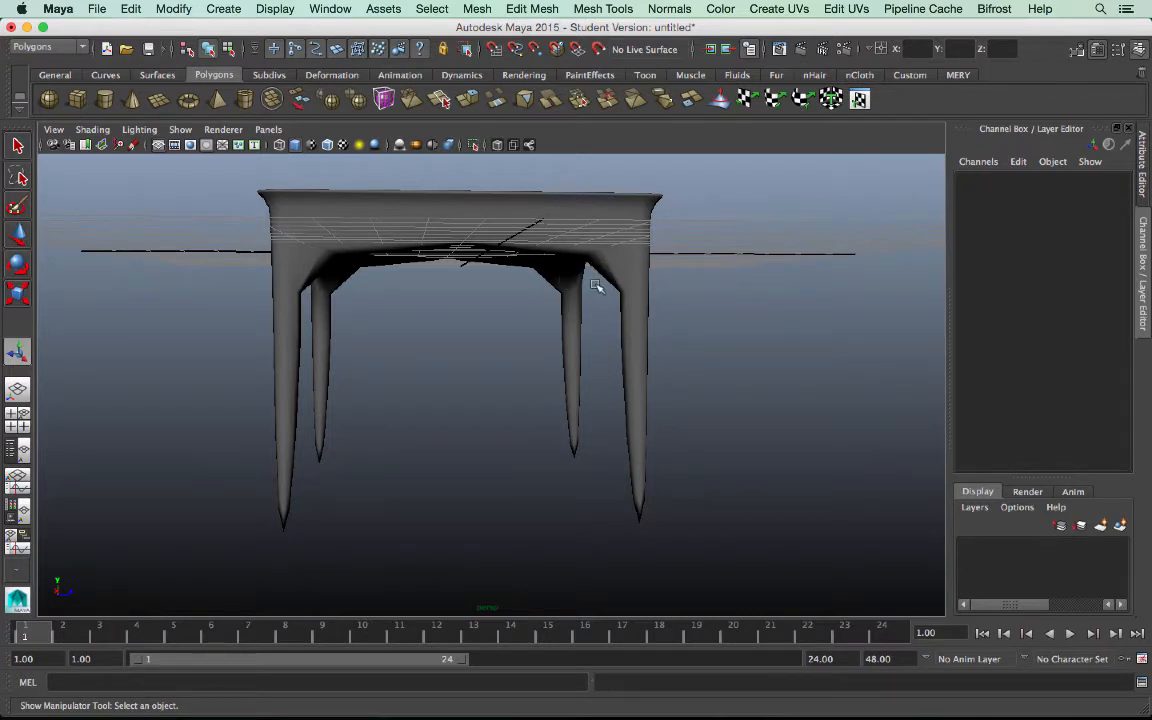
{"action": "left_click_drag", "start_coordinate": [596, 286], "coordinate": [625, 291], "text": "alt"}
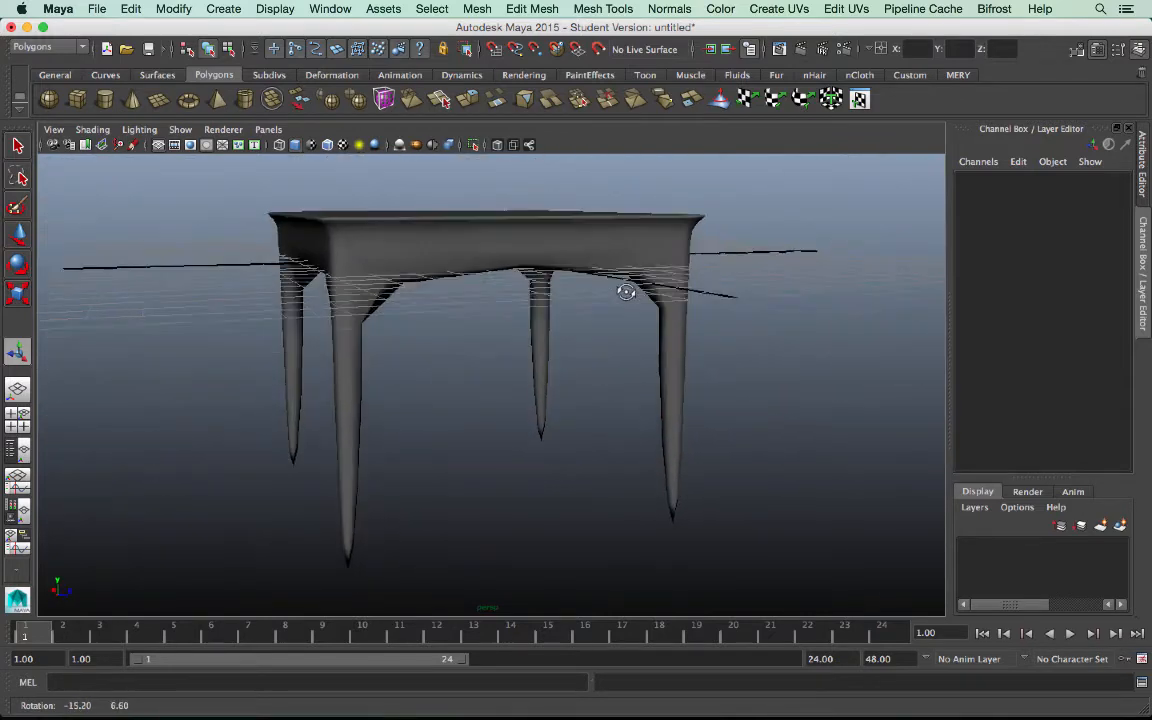
{"action": "left_click", "coordinate": [610, 267]}
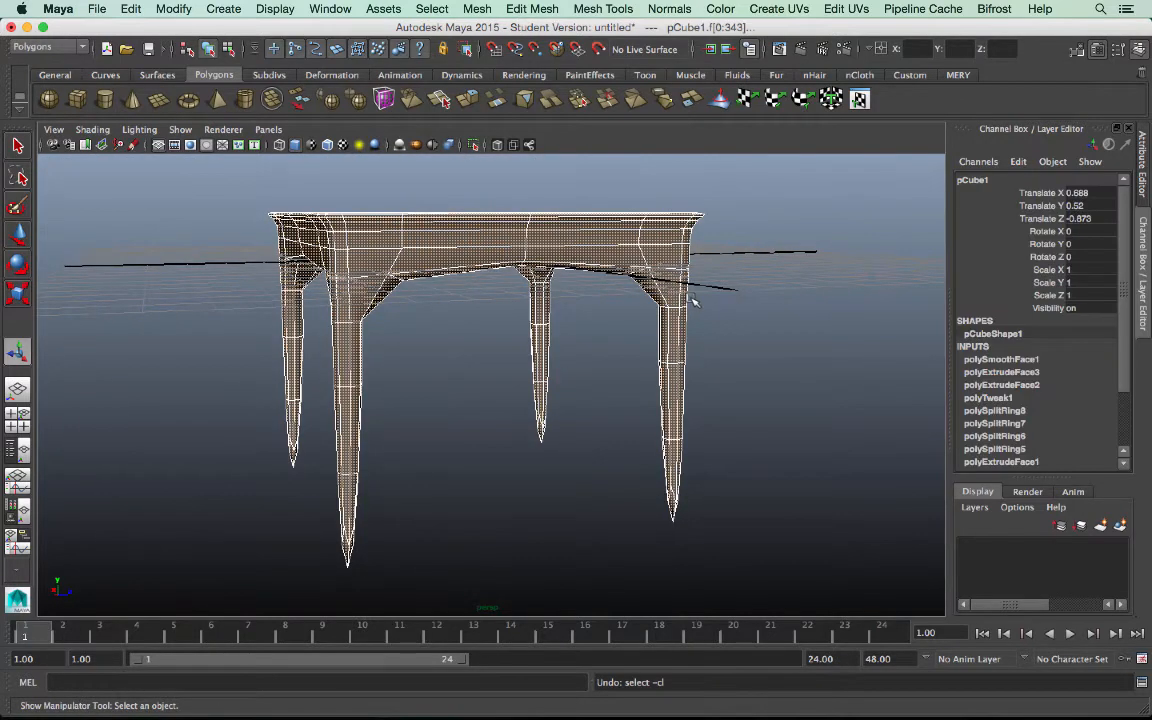
{"action": "key", "text": "ctrl+z"}
Create a test polygon cube on the grid beyond the table's far corner.
{"action": "left_click_drag", "start_coordinate": [753, 293], "coordinate": [623, 343], "text": "alt"}
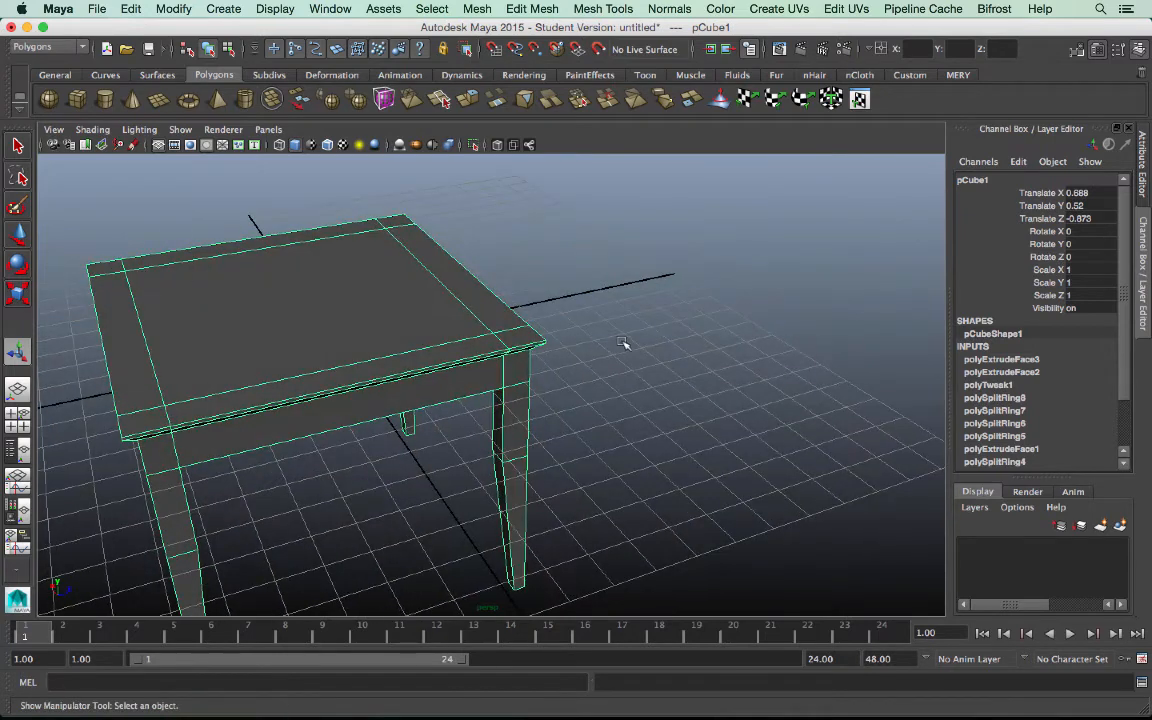
{"action": "left_click", "coordinate": [77, 98]}
{"action": "mouse_move", "coordinate": [545, 244]}
{"action": "left_mouse_down"}
{"action": "mouse_move", "coordinate": [655, 334]}
{"action": "mouse_move", "coordinate": [746, 314]}
{"action": "mouse_move", "coordinate": [663, 198]}
{"action": "left_mouse_up"}
{"action": "middle_click_drag", "start_coordinate": [699, 350], "coordinate": [687, 401], "text": "alt"}
{"action": "left_click_drag", "start_coordinate": [687, 401], "coordinate": [684, 342], "text": "alt"}
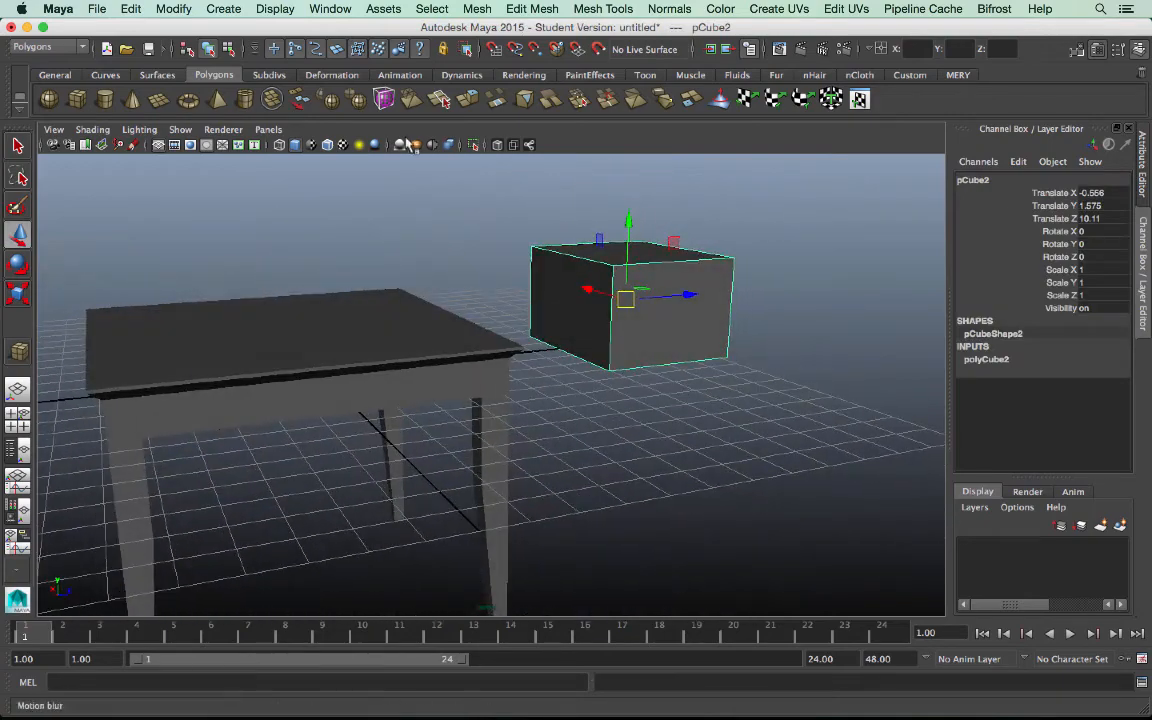
Smooth the test cube, inspect its rounded shape, and delete it.
{"action": "left_click", "coordinate": [474, 10]}
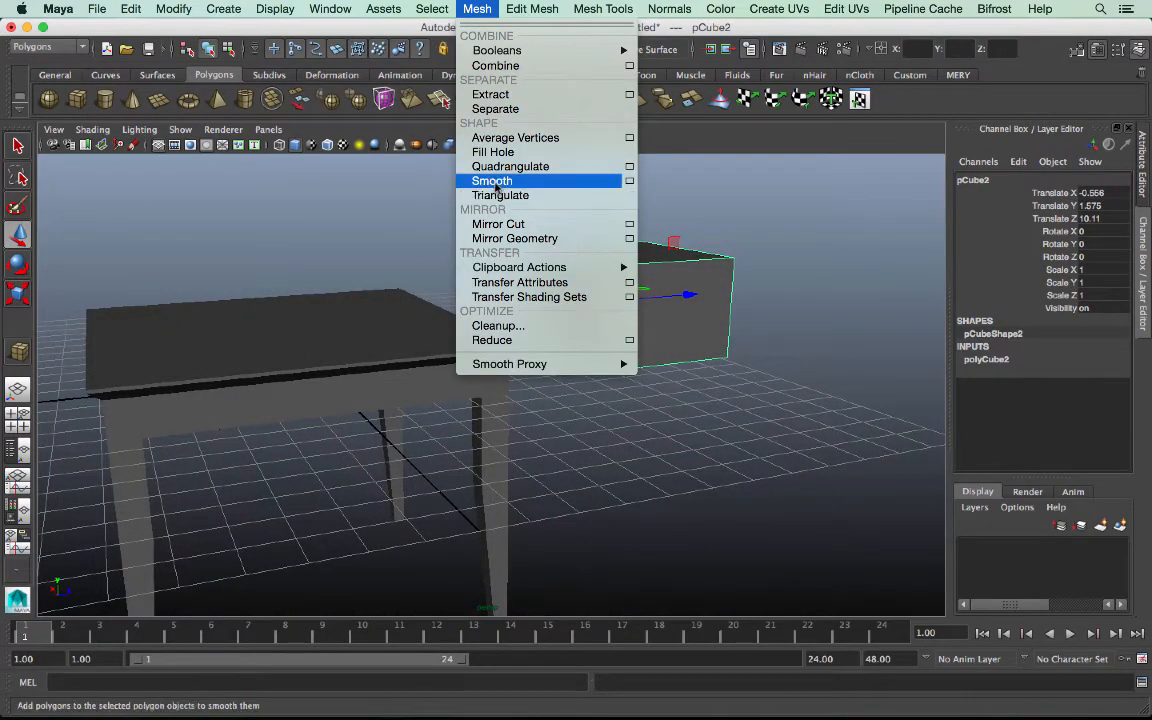
{"action": "left_click", "coordinate": [490, 180]}
{"action": "left_click_drag", "start_coordinate": [667, 329], "coordinate": [727, 364], "text": "alt"}
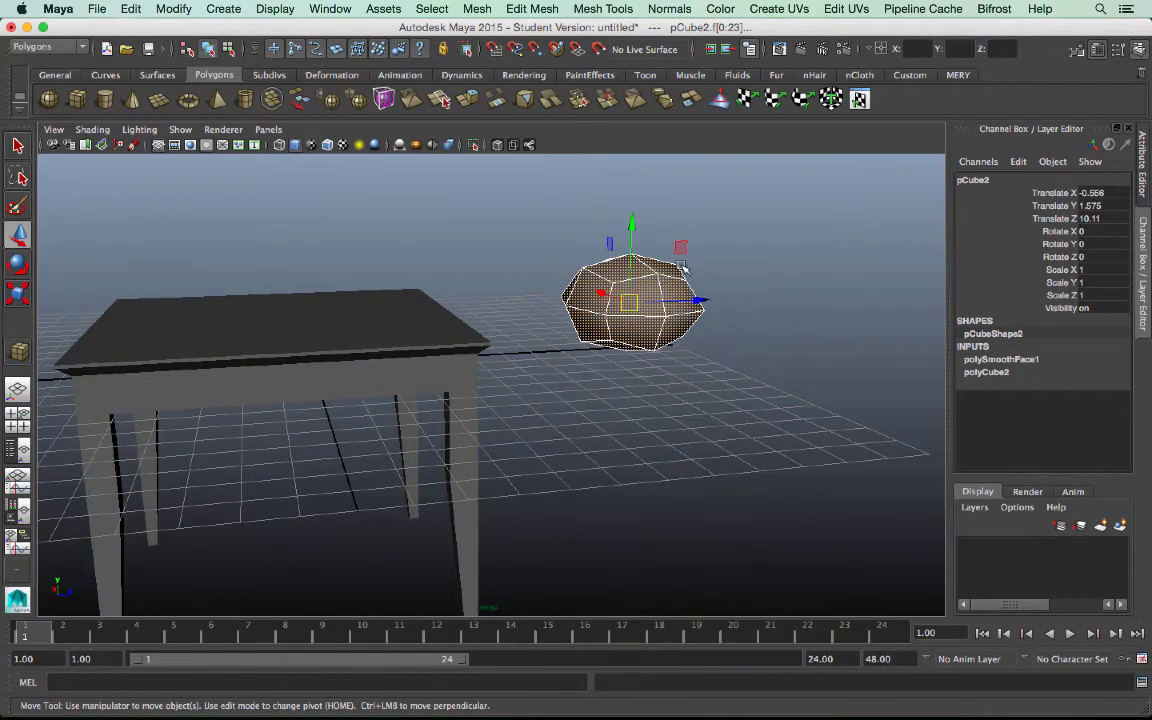
{"action": "key", "text": "Delete"}
Smooth the selected table once more, inspect its pointed leg ends and underside, and undo the smoothing.
{"action": "left_click_drag", "start_coordinate": [581, 386], "coordinate": [616, 321], "text": "alt"}
{"action": "left_click", "coordinate": [616, 321]}
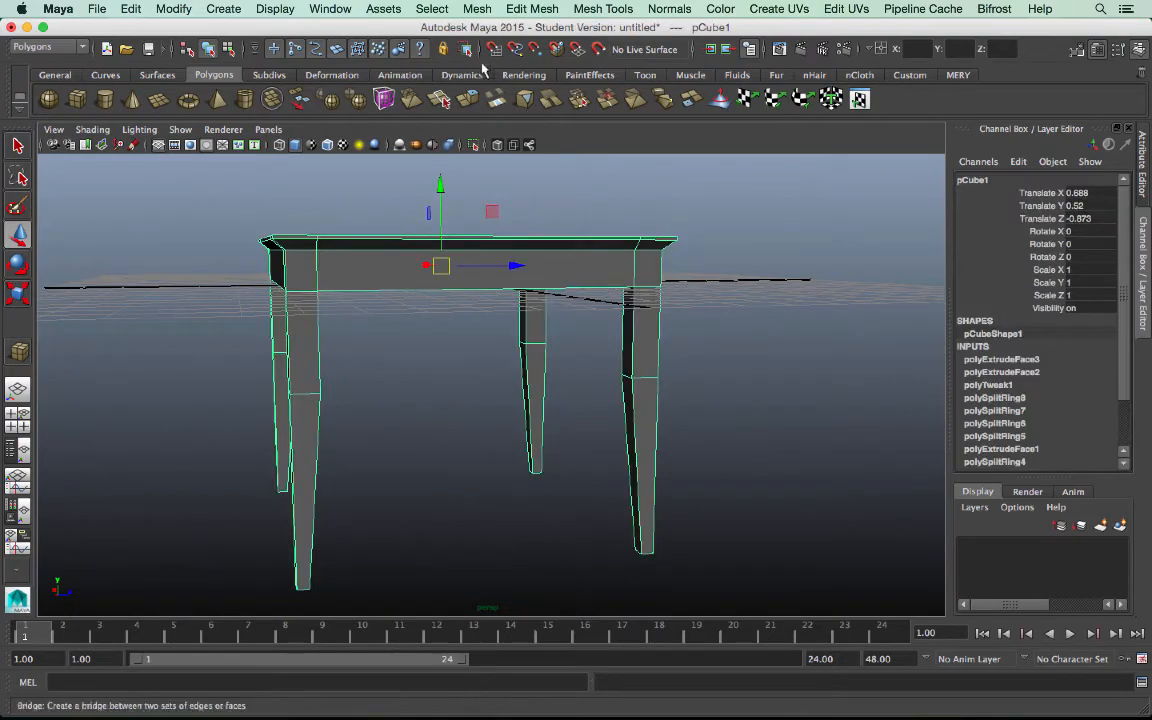
{"action": "left_click", "coordinate": [477, 9]}
{"action": "left_click", "coordinate": [492, 181]}
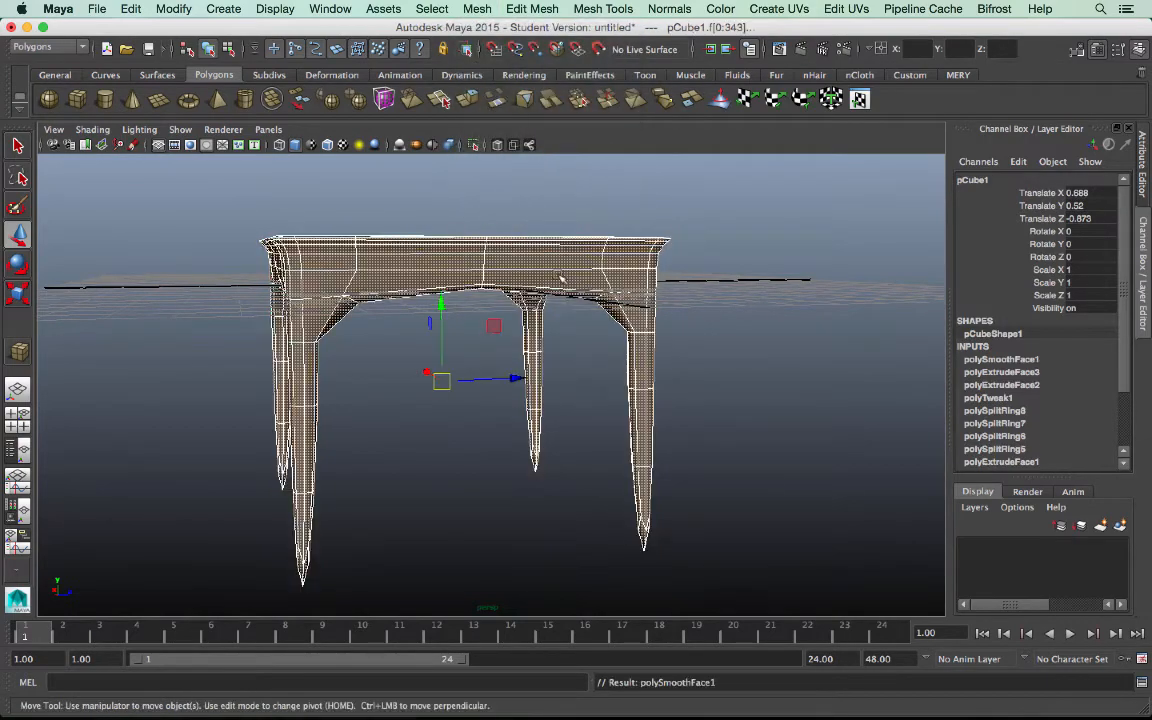
{"action": "left_click_drag", "start_coordinate": [545, 277], "coordinate": [604, 287], "text": "alt"}
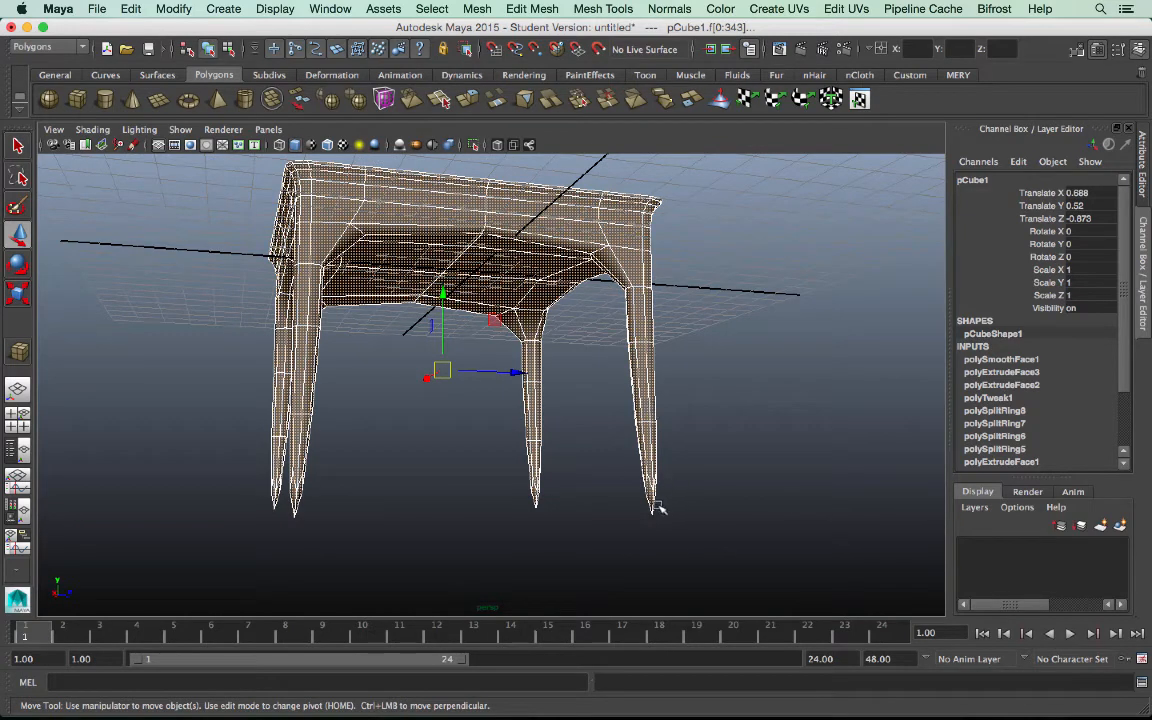
{"action": "key", "text": "ctrl+z"}
Examine the table from below and above, deselect it, render the perspective view, and close the render.
{"action": "mouse_move", "coordinate": [668, 483]}
{"action": "left_mouse_down", "text": "alt"}
{"action": "mouse_move", "coordinate": [707, 481]}
{"action": "mouse_move", "coordinate": [684, 471]}
{"action": "left_mouse_up", "text": "alt"}
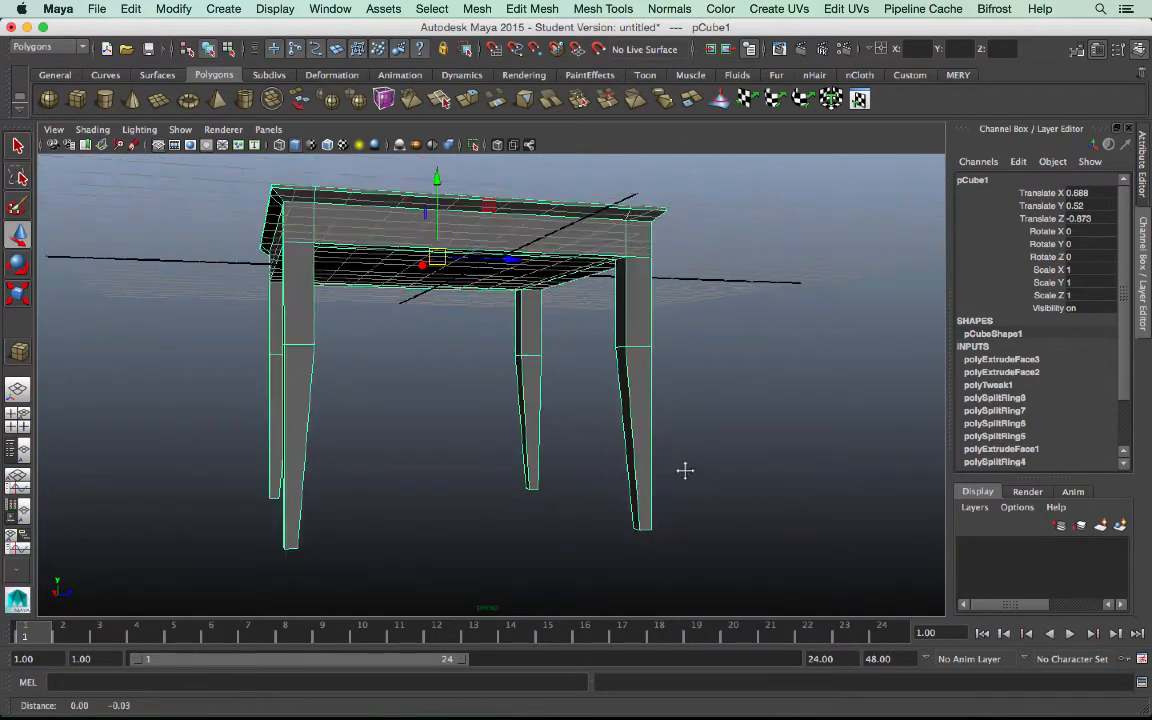
{"action": "middle_click_drag", "start_coordinate": [684, 471], "coordinate": [617, 424], "text": "alt"}
{"action": "left_click_drag", "start_coordinate": [594, 459], "coordinate": [594, 455], "text": "alt"}
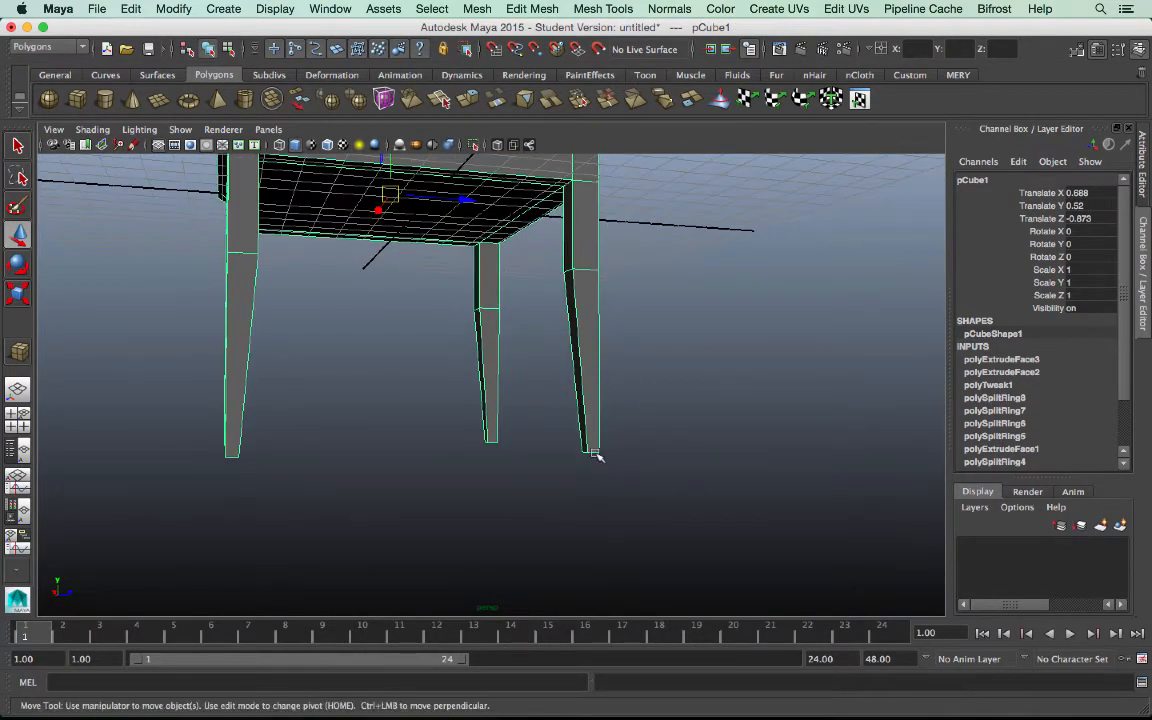
{"action": "left_click_drag", "start_coordinate": [524, 429], "coordinate": [548, 393], "text": "alt"}
{"action": "left_click_drag", "start_coordinate": [563, 310], "coordinate": [527, 327], "text": "alt"}
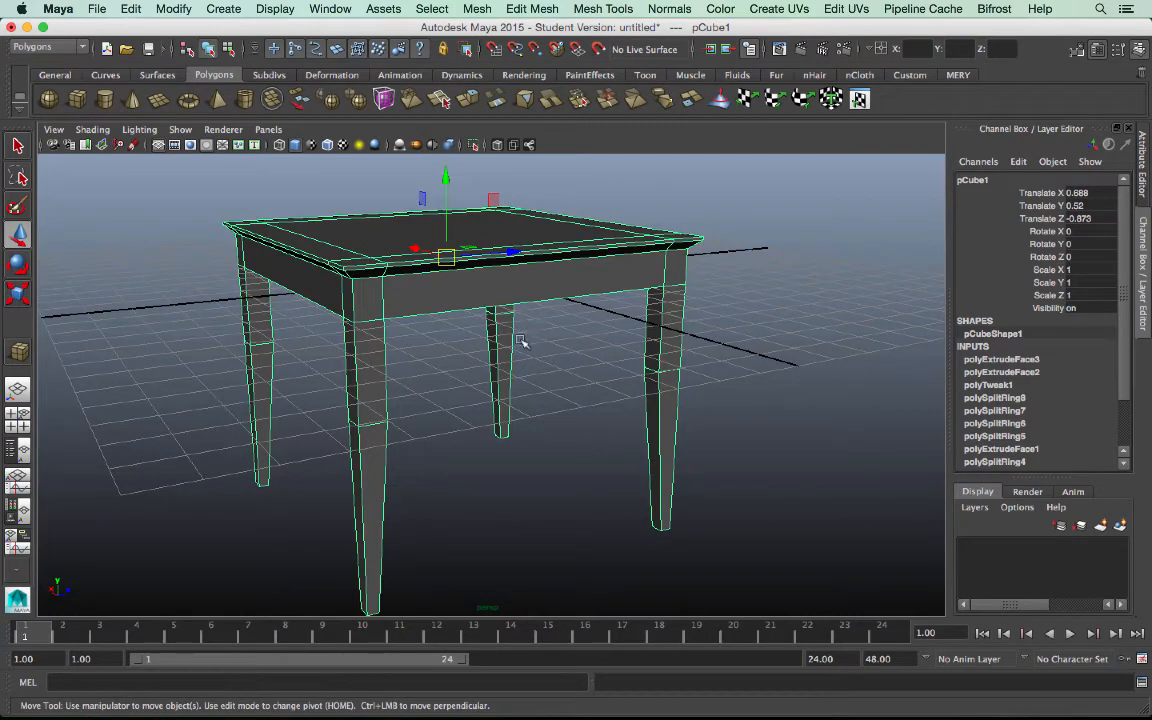
{"action": "left_click_drag", "start_coordinate": [368, 210], "coordinate": [479, 303], "text": "alt"}
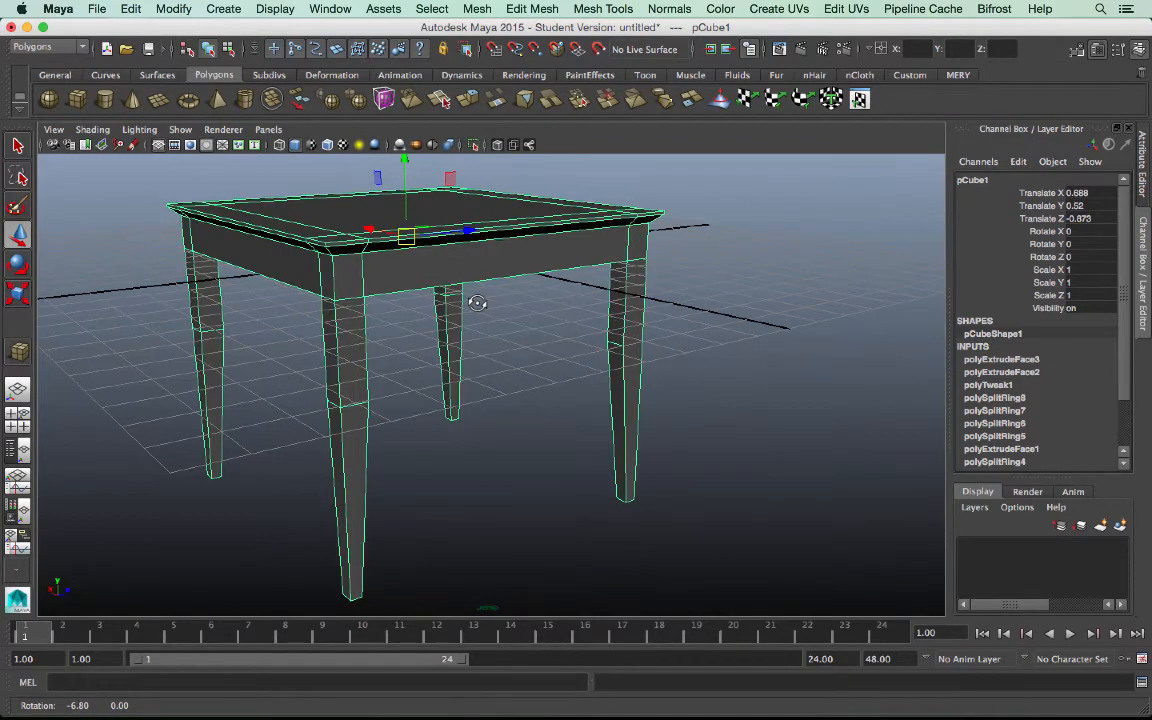
{"action": "left_click", "coordinate": [532, 294]}
{"action": "middle_click_drag", "start_coordinate": [533, 290], "coordinate": [578, 298], "text": "alt"}
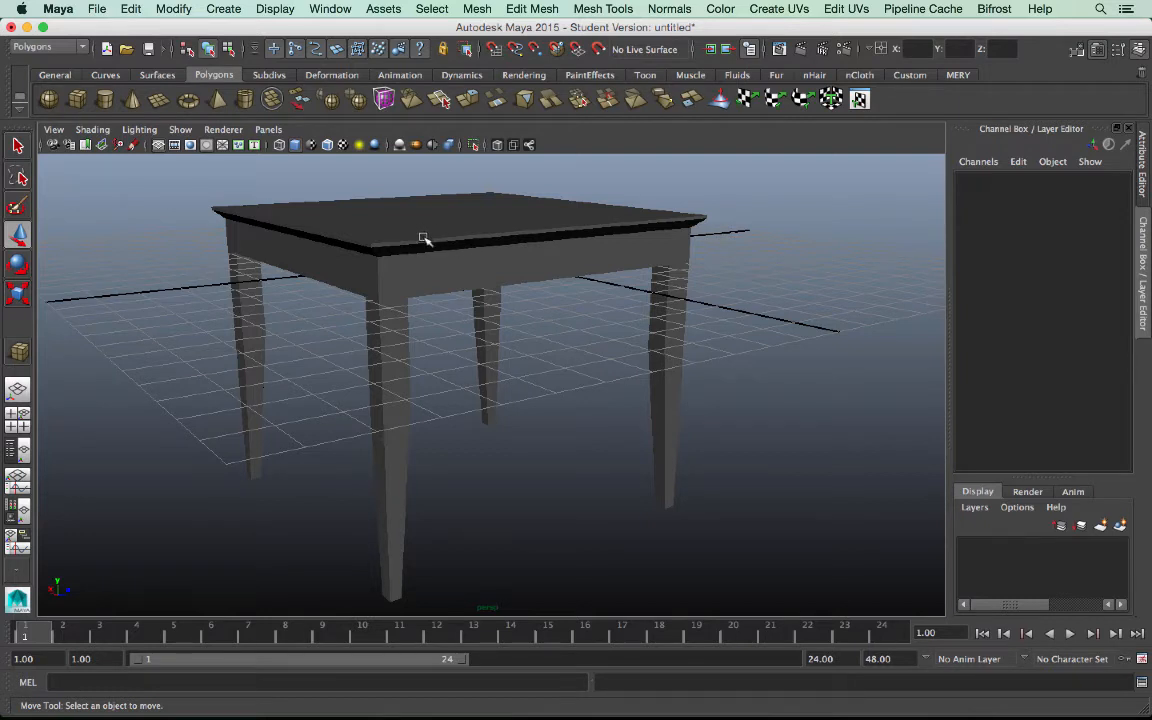
{"action": "left_click", "coordinate": [801, 51]}
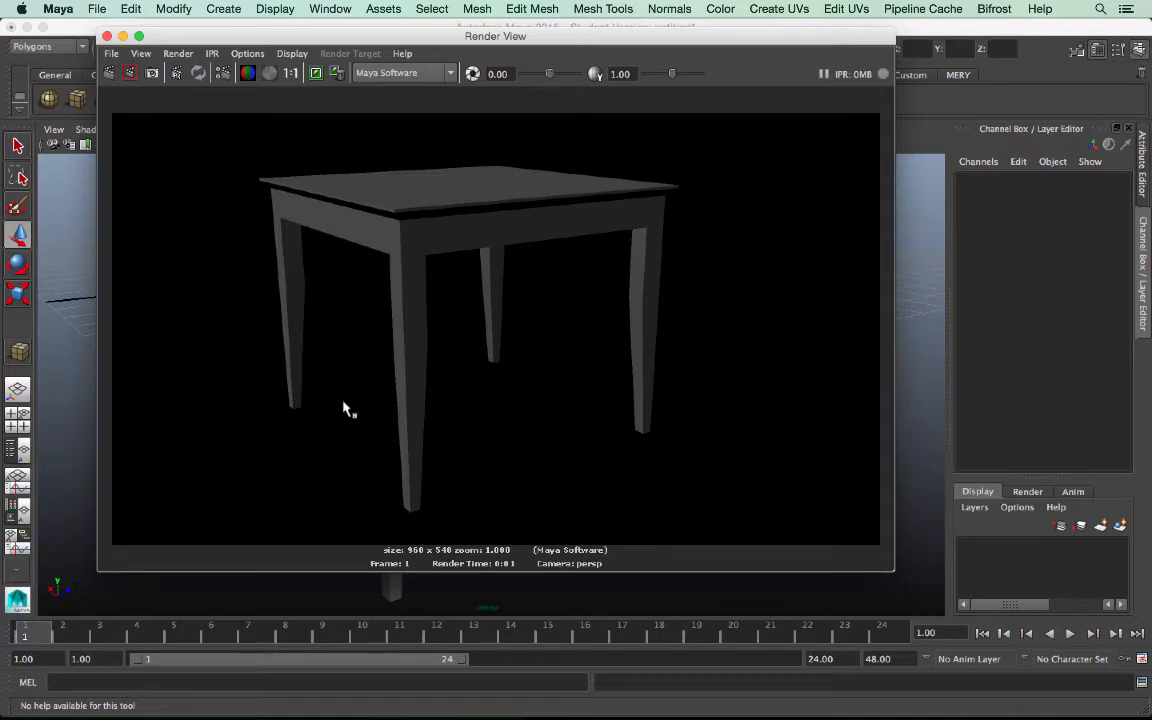
{"action": "left_click", "coordinate": [108, 37]}
{"action": "mouse_move", "coordinate": [743, 280]}
{"action": "left_mouse_down", "text": "alt"}
{"action": "mouse_move", "coordinate": [728, 296]}
{"action": "mouse_move", "coordinate": [563, 298]}
{"action": "mouse_move", "coordinate": [743, 288]}
{"action": "left_mouse_up", "text": "alt"}
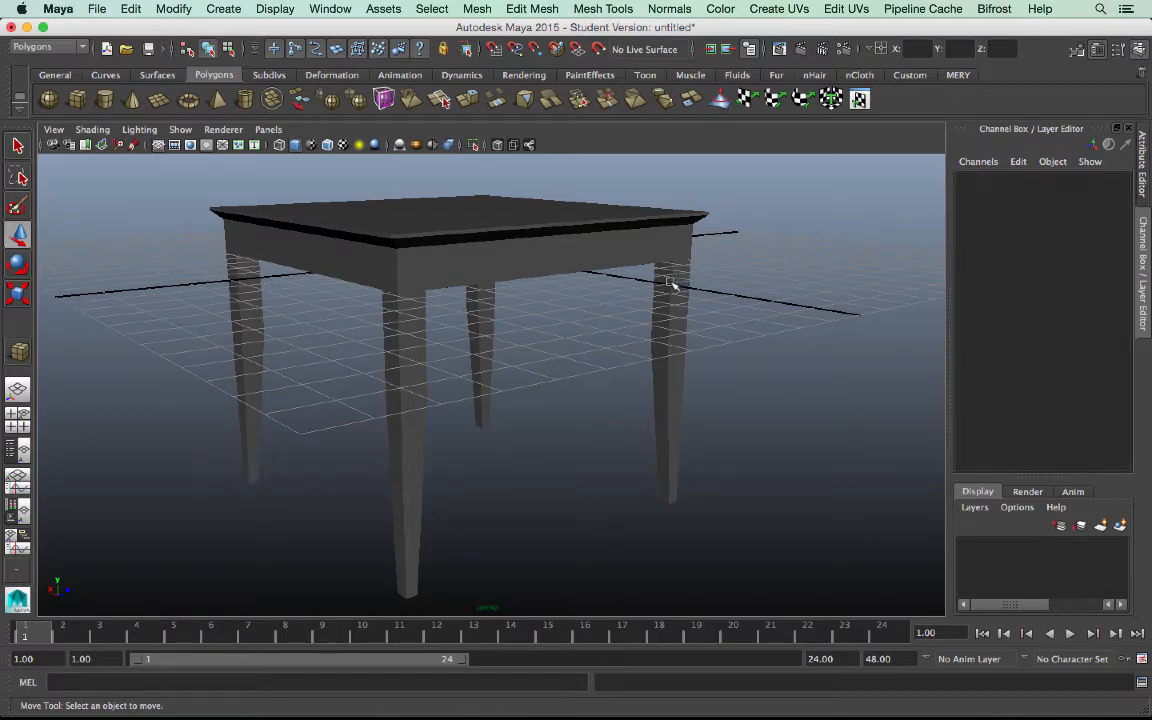
Create a wide, flat polygon cube on the grid beside the table.
{"action": "left_click_drag", "start_coordinate": [733, 283], "coordinate": [547, 310], "text": "alt"}
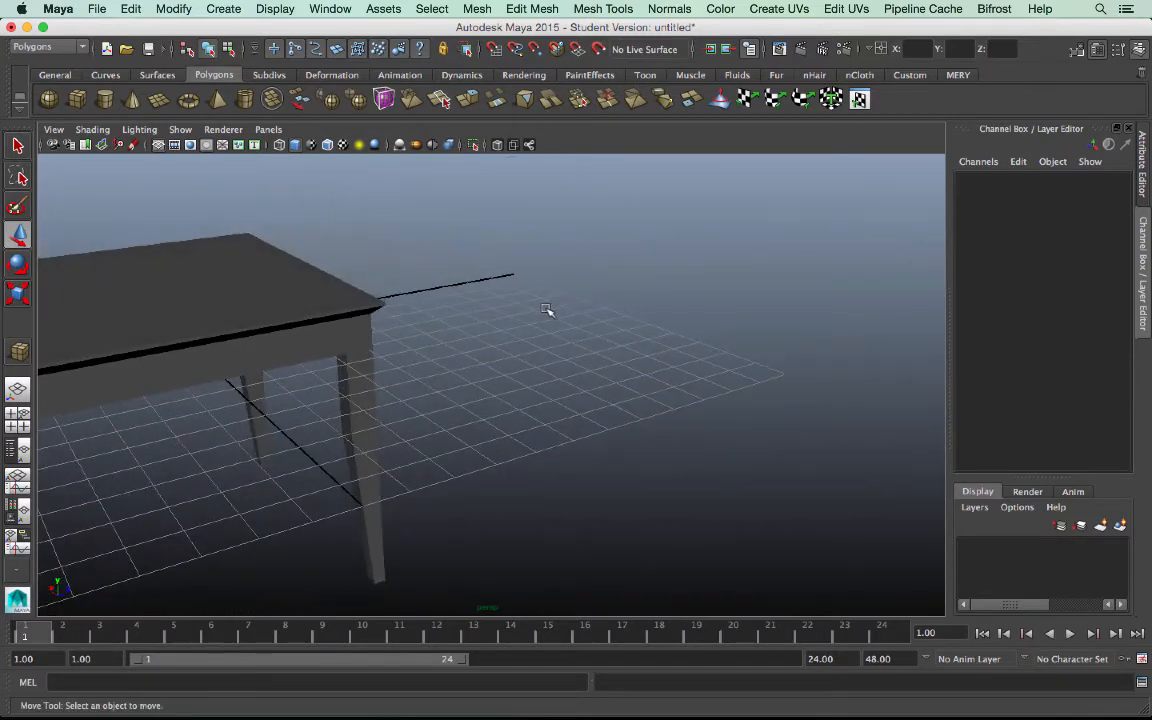
{"action": "left_click", "coordinate": [77, 98]}
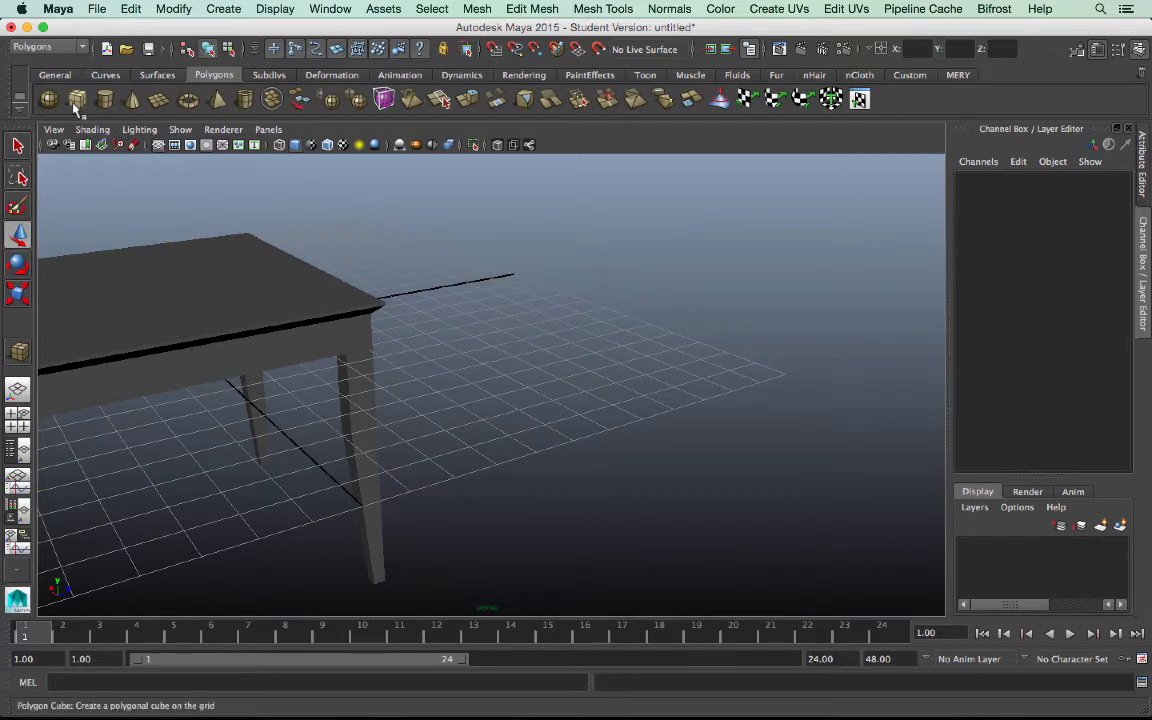
{"action": "left_click_drag", "start_coordinate": [481, 352], "coordinate": [752, 356]}
{"action": "left_click_drag", "start_coordinate": [666, 352], "coordinate": [669, 310]}
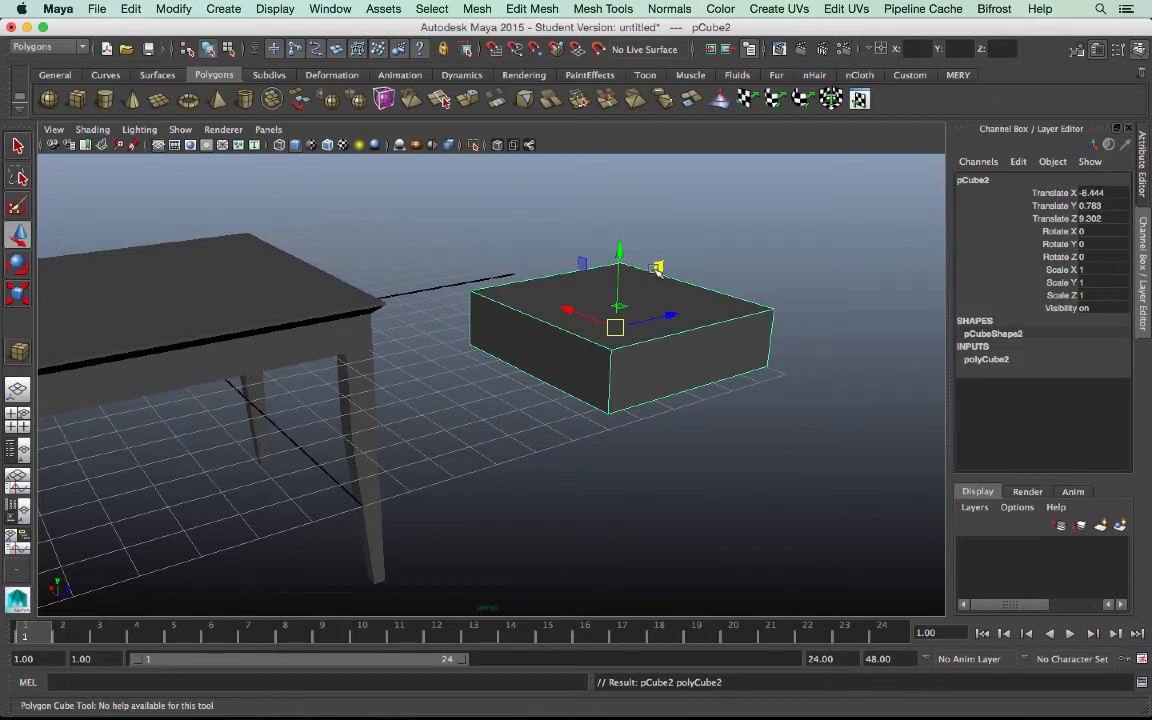
{"action": "middle_click_drag", "start_coordinate": [717, 247], "coordinate": [590, 236], "text": "alt"}
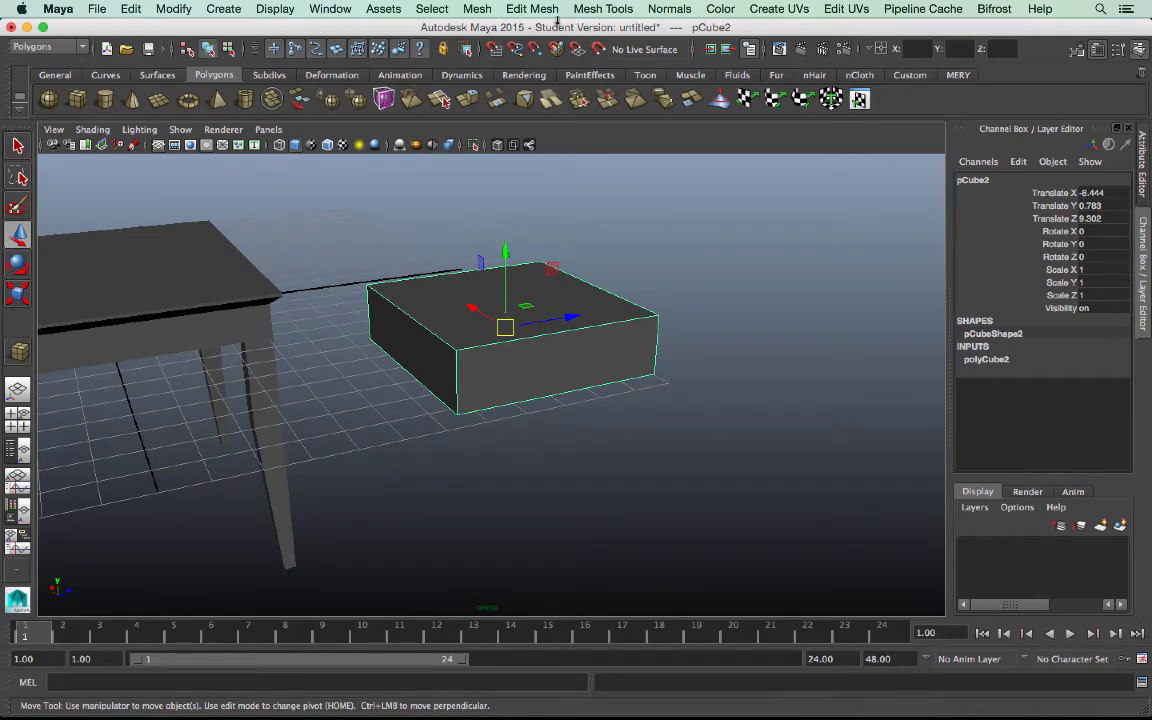
{"action": "left_click_drag", "start_coordinate": [538, 238], "coordinate": [576, 267], "text": "alt"}
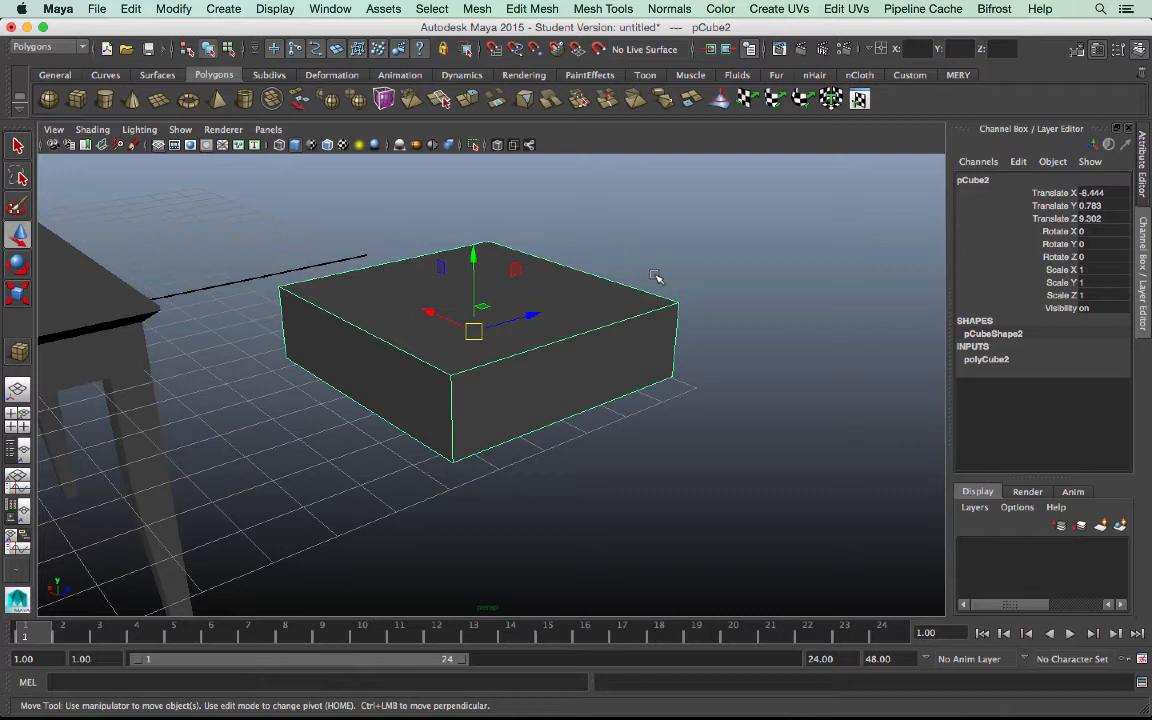
Compare the flat box's unsmoothed, cage and full smooth previews, leaving it in smooth preview with its cage shown.
{"action": "key", "text": "1"}
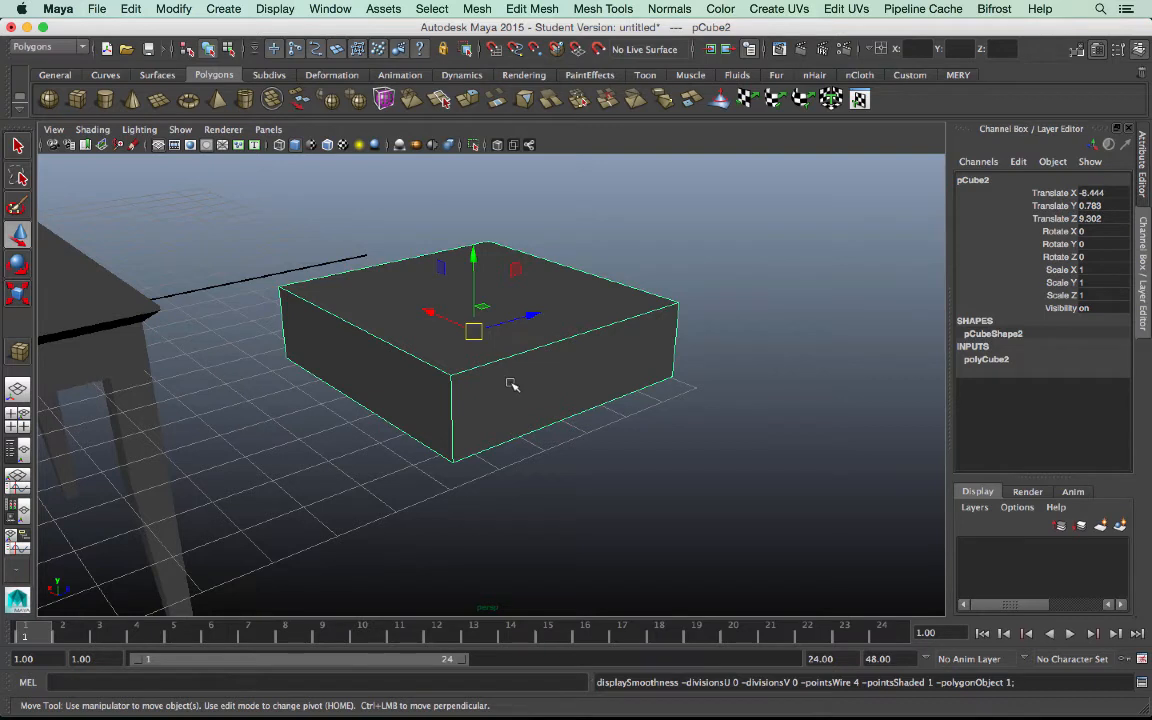
{"action": "key", "text": "2"}
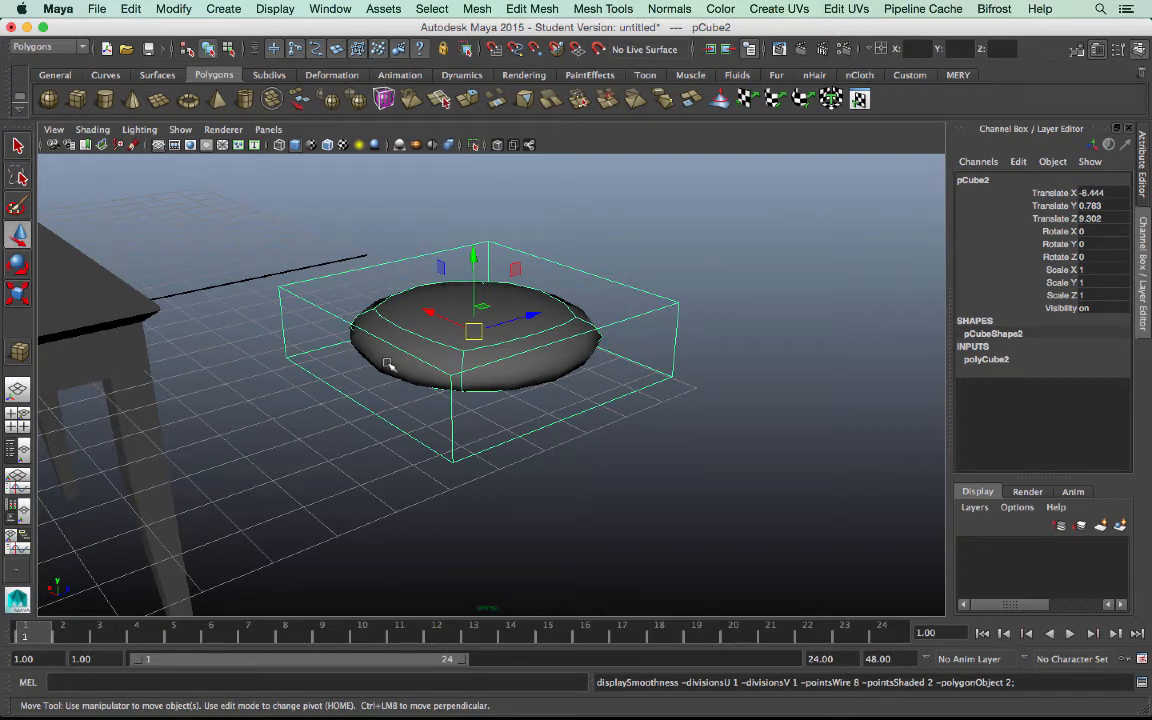
{"action": "key", "text": "3"}
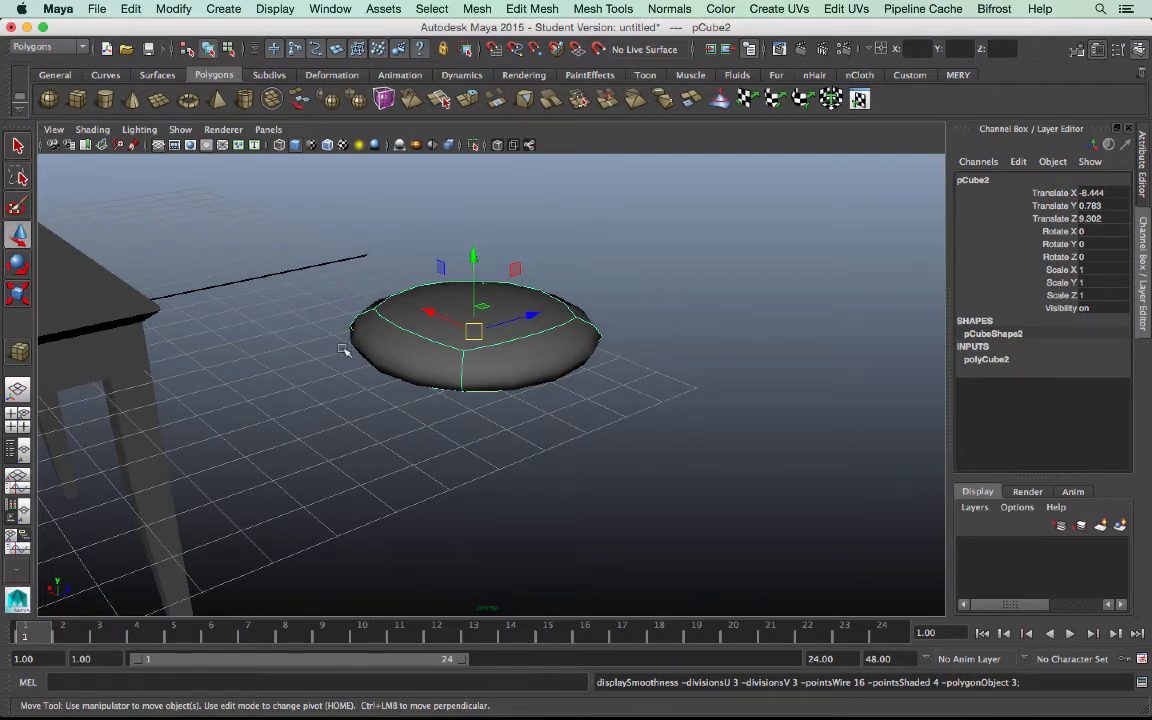
{"action": "key", "text": "2"}
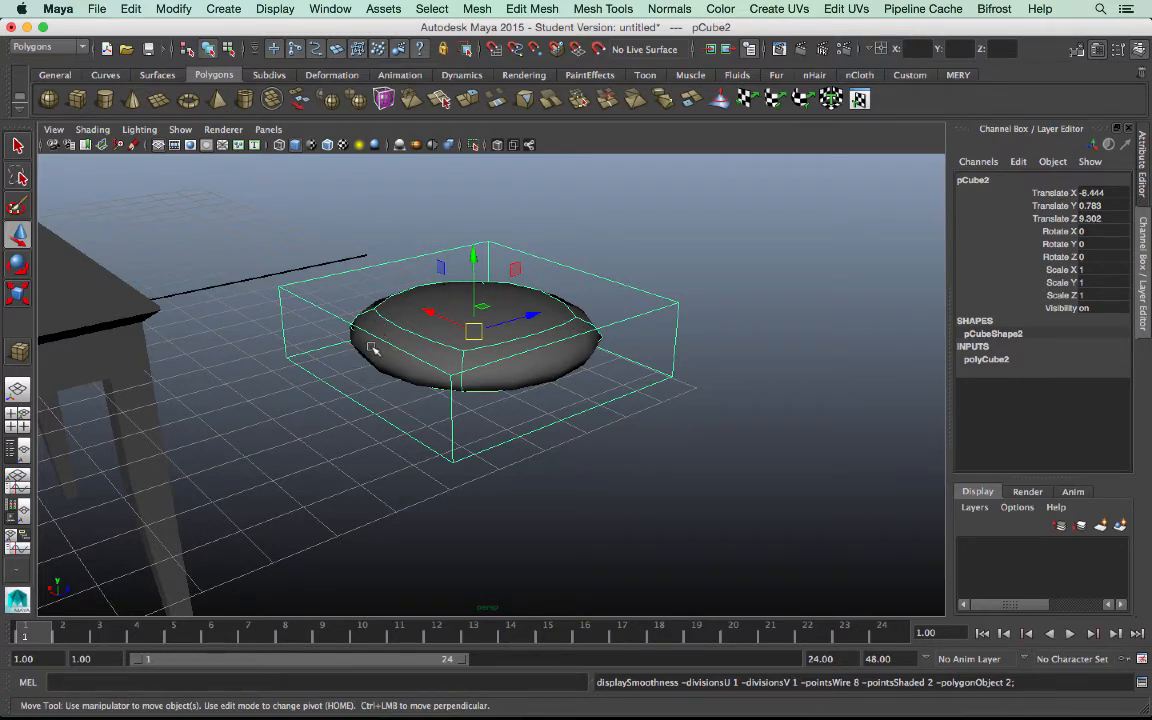
{"action": "left_click_drag", "start_coordinate": [622, 341], "coordinate": [681, 329], "text": "alt"}
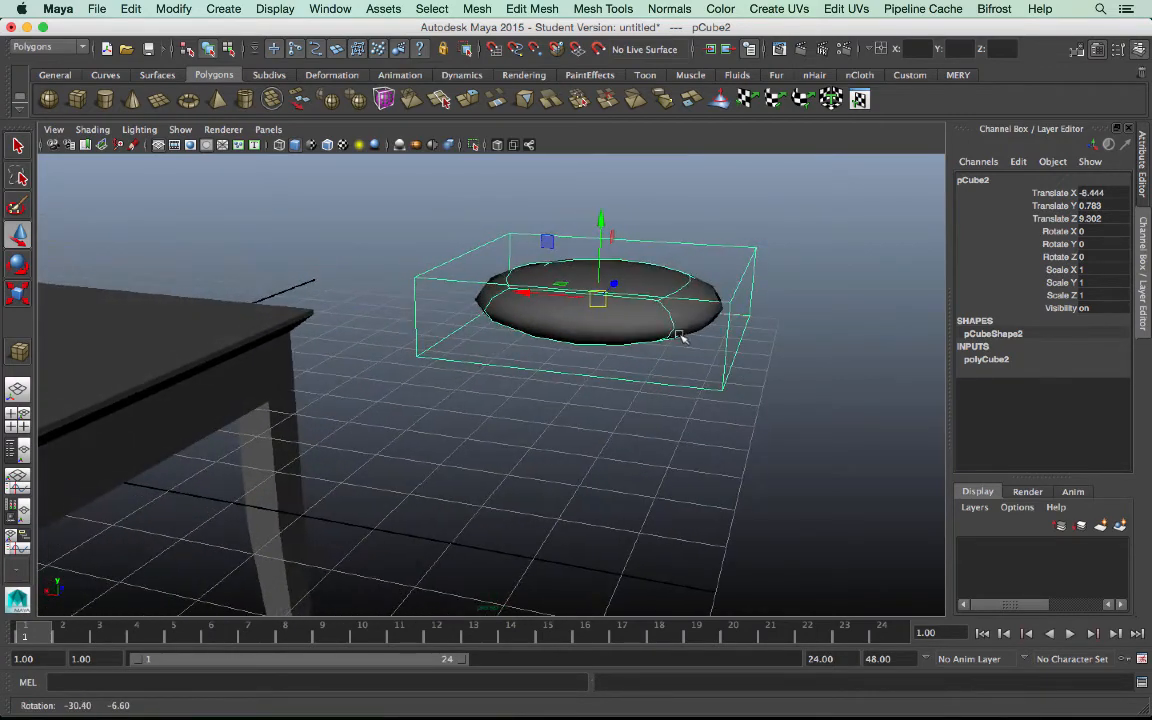
{"action": "left_click_drag", "start_coordinate": [541, 262], "coordinate": [568, 331], "text": "alt"}
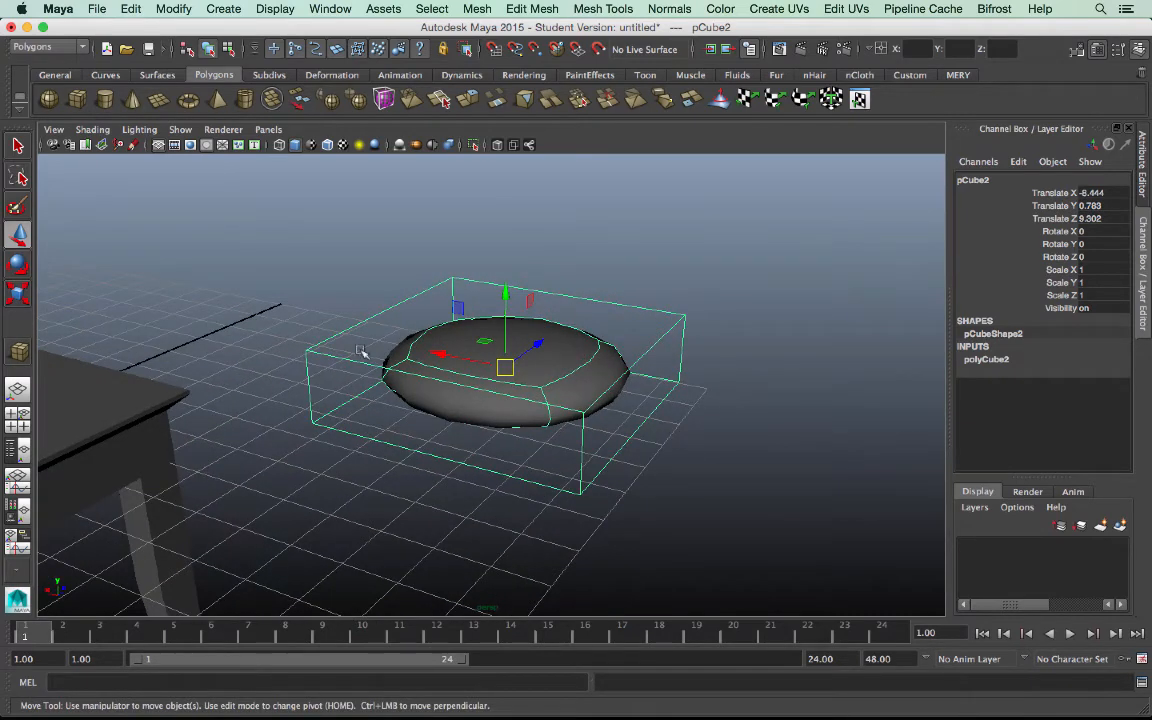
Try raising one top corner vertex of the flat box's cage in smooth preview, and undo the move.
{"action": "right_click", "coordinate": [677, 320]}
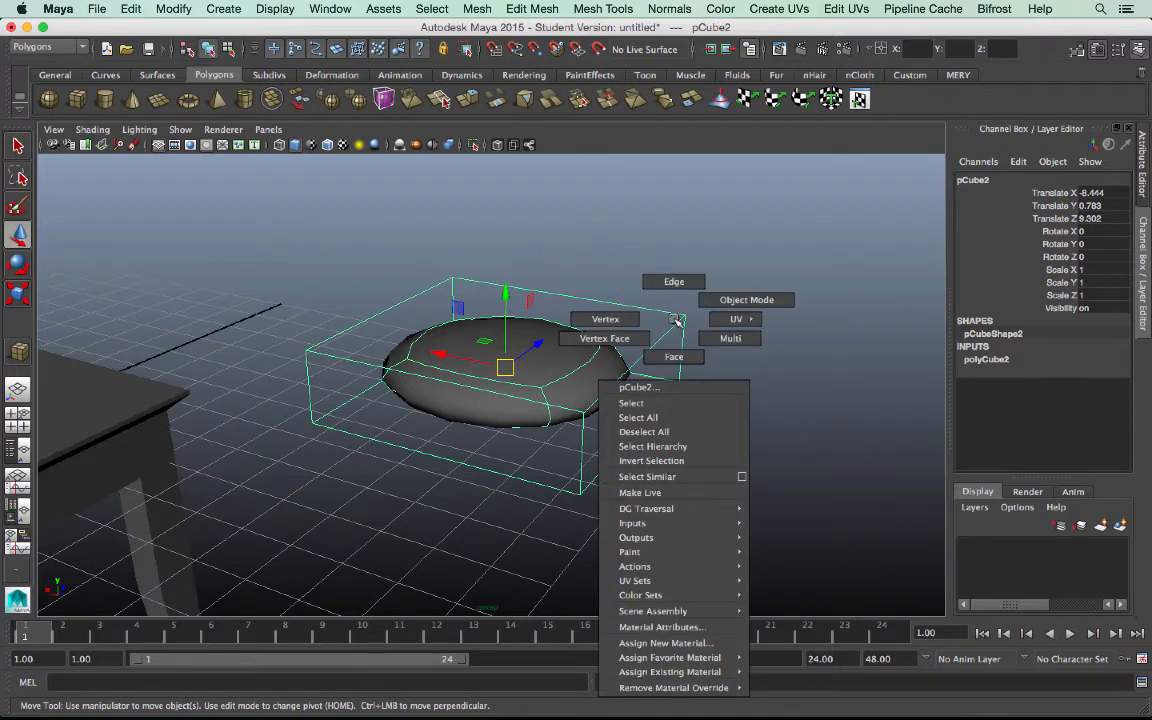
{"action": "left_click", "coordinate": [604, 319]}
{"action": "left_click", "coordinate": [684, 316]}
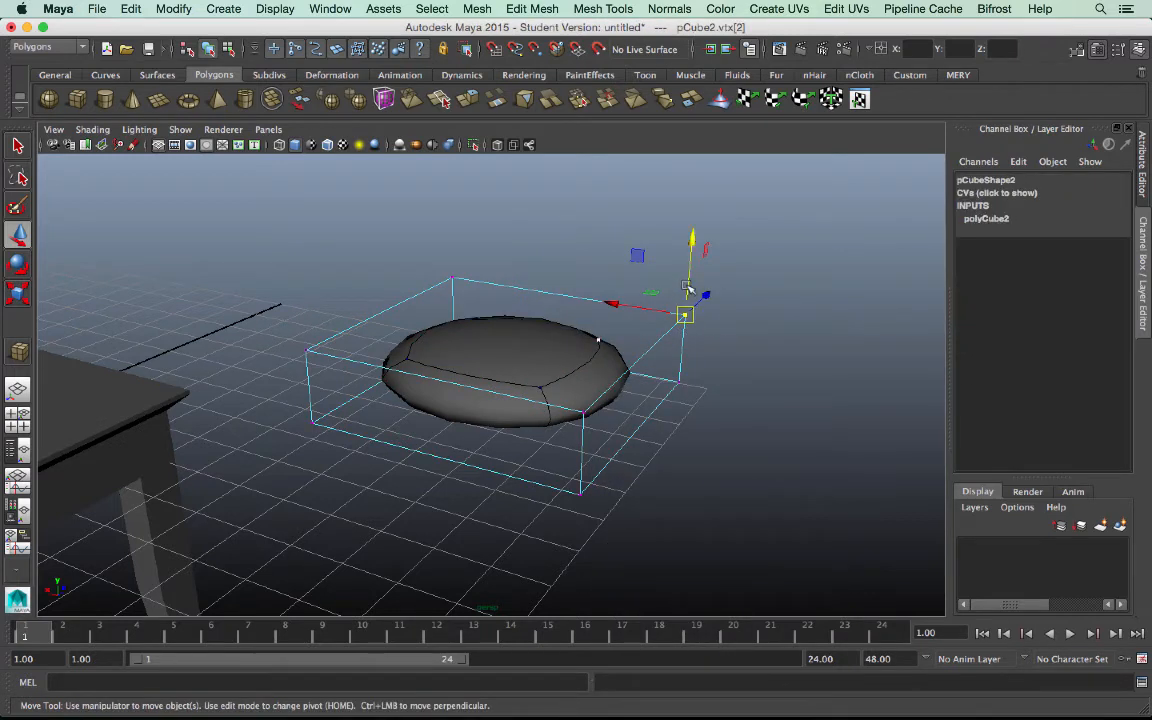
{"action": "left_click_drag", "start_coordinate": [688, 288], "coordinate": [690, 245]}
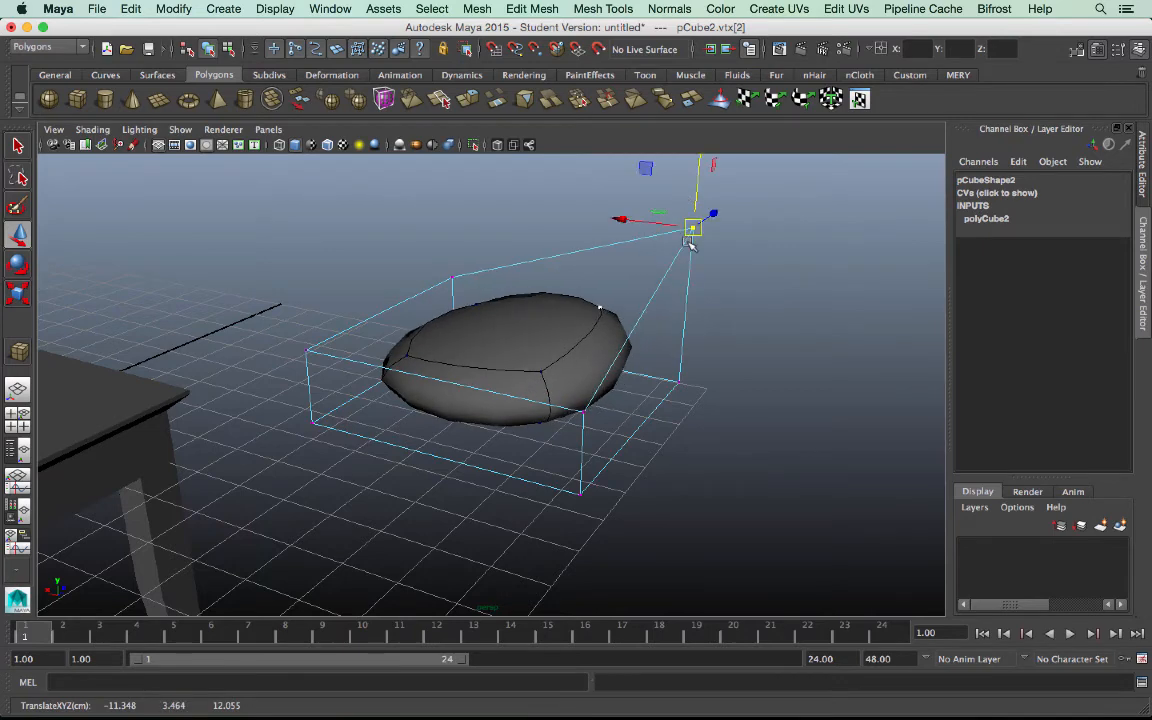
{"action": "key", "text": "z"}
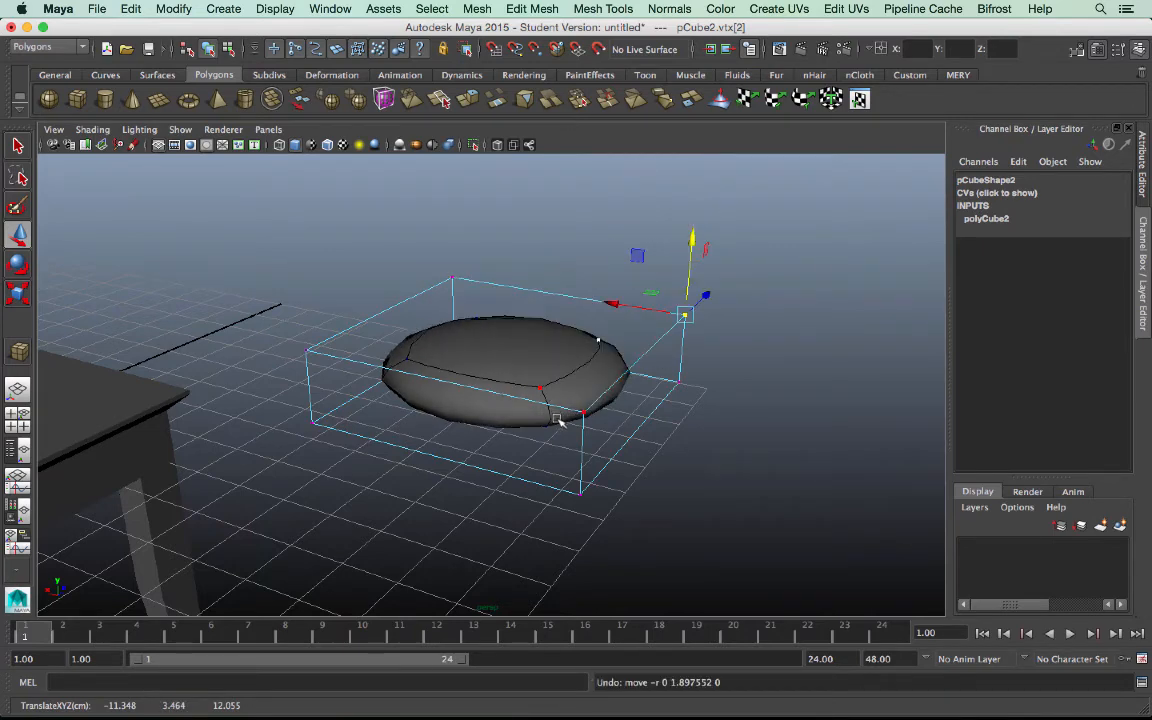
Extrude the box's top face upward by about 1.2 units with an offset of 1.5.
{"action": "left_click_drag", "start_coordinate": [643, 423], "coordinate": [699, 393], "text": "alt"}
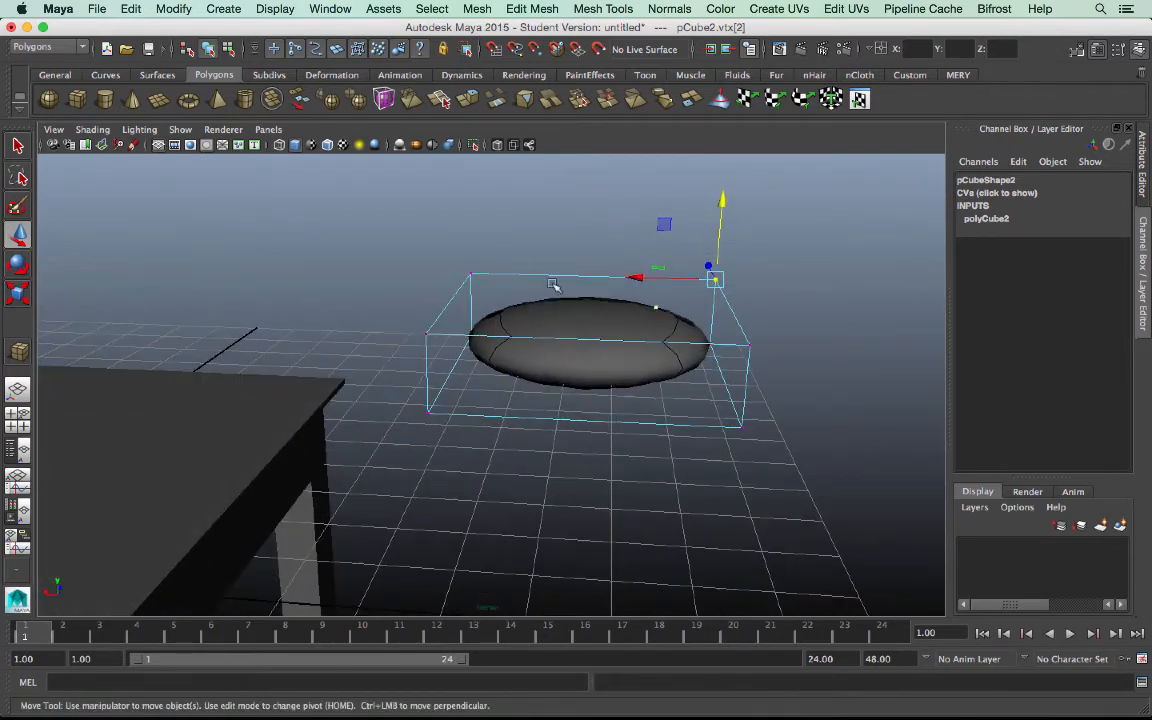
{"action": "left_click_drag", "start_coordinate": [648, 342], "coordinate": [612, 345], "text": "alt"}
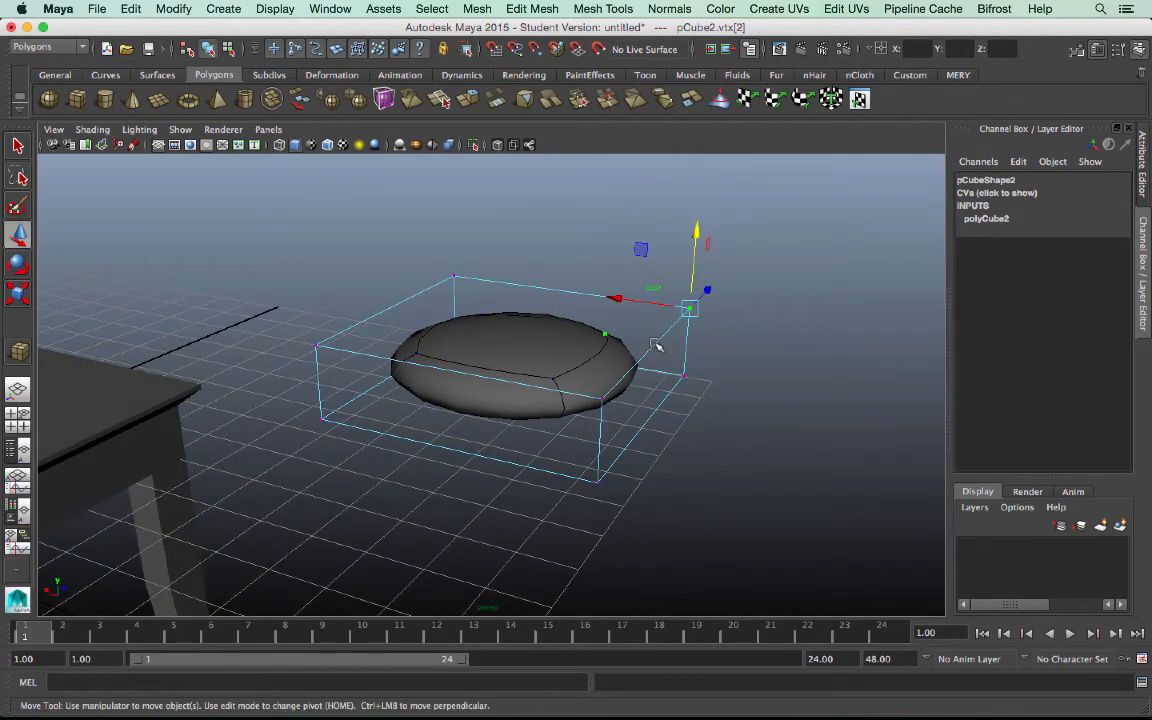
{"action": "right_click", "coordinate": [655, 342]}
{"action": "left_click", "coordinate": [654, 374]}
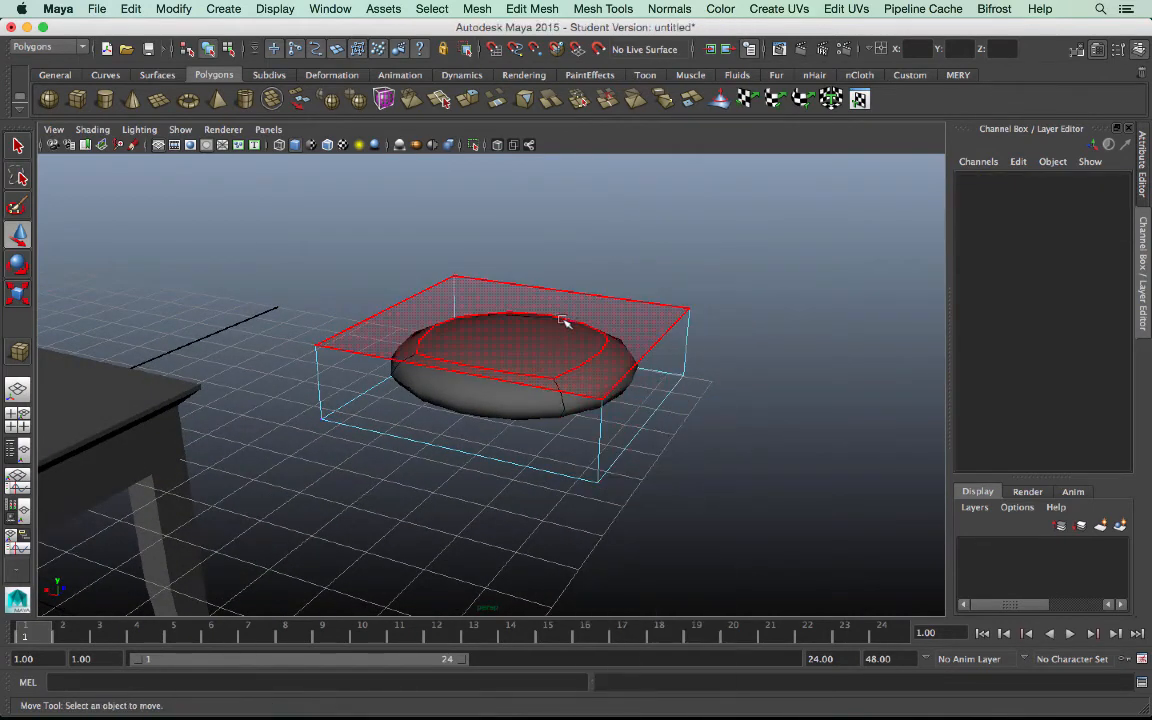
{"action": "left_click", "coordinate": [633, 314]}
{"action": "left_click", "coordinate": [532, 8]}
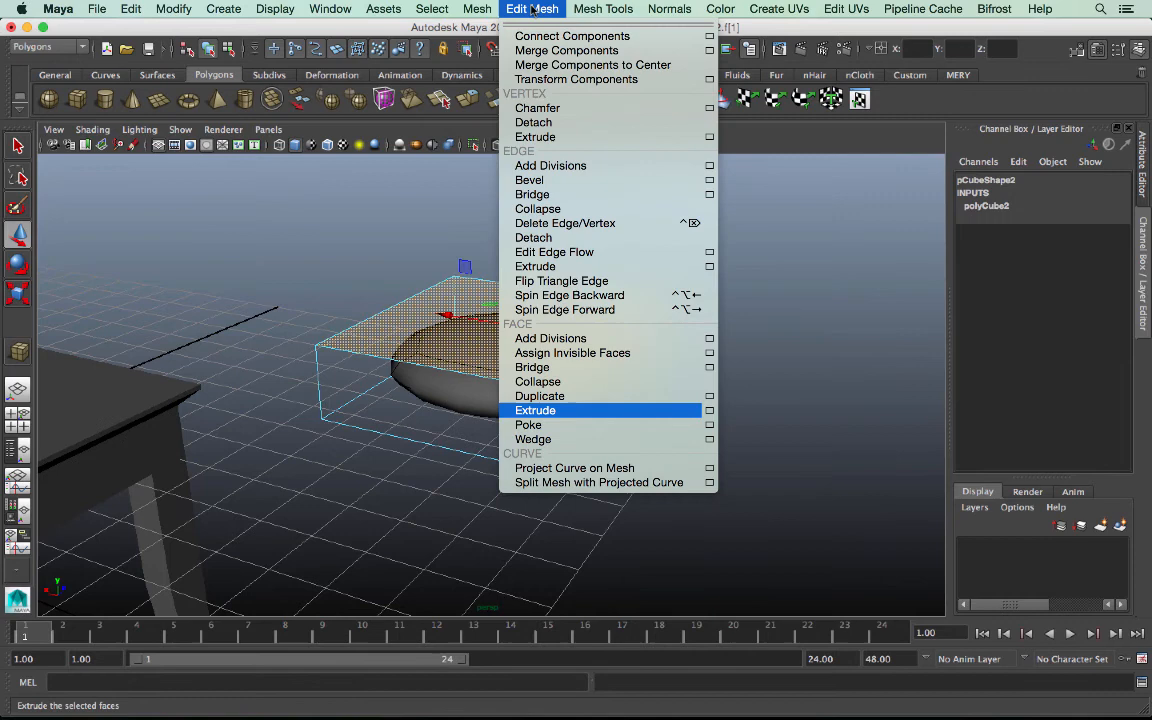
{"action": "left_click", "coordinate": [553, 414]}
{"action": "left_click_drag", "start_coordinate": [515, 275], "coordinate": [515, 217]}
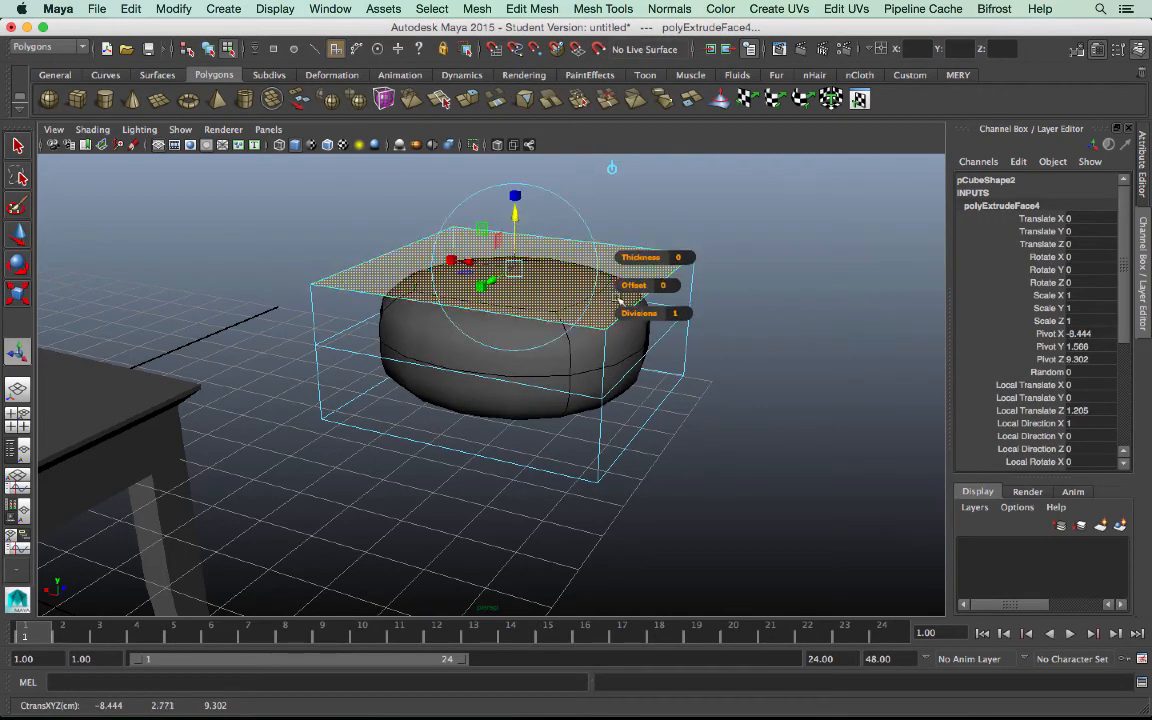
{"action": "left_click_drag", "start_coordinate": [637, 287], "coordinate": [650, 285]}
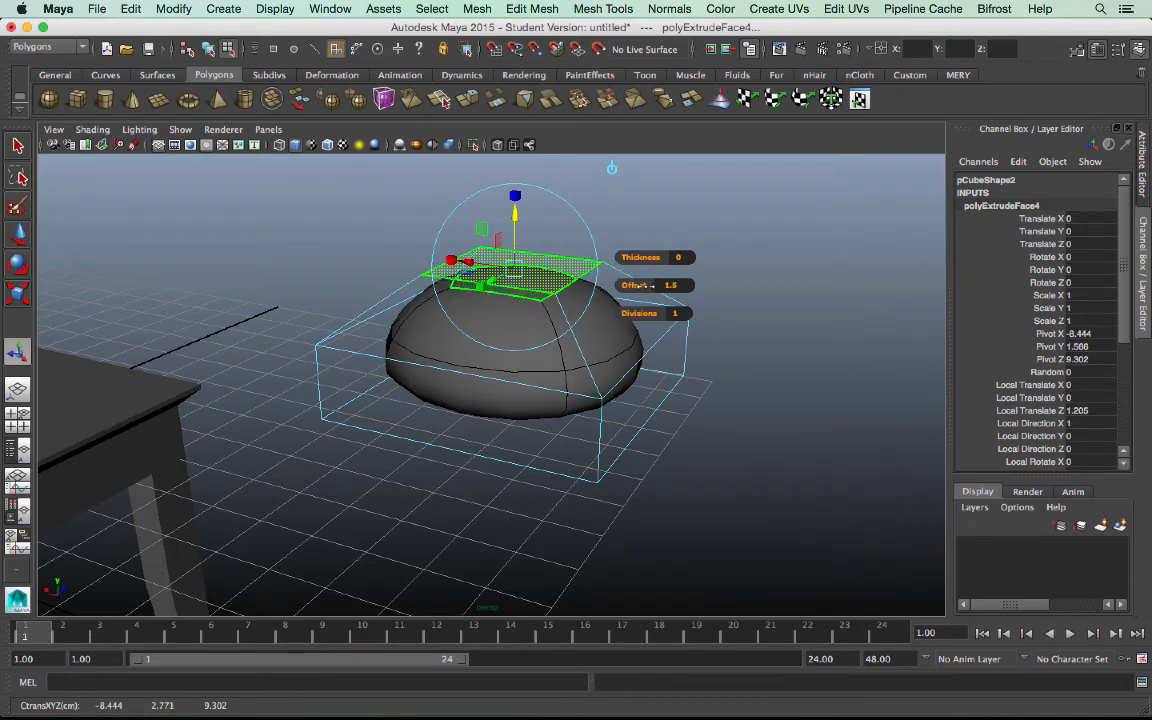
Insert a horizontal edge loop around the box's lower sides and raise it to about mid-height.
{"action": "left_click", "coordinate": [603, 8]}
{"action": "left_click", "coordinate": [640, 193]}
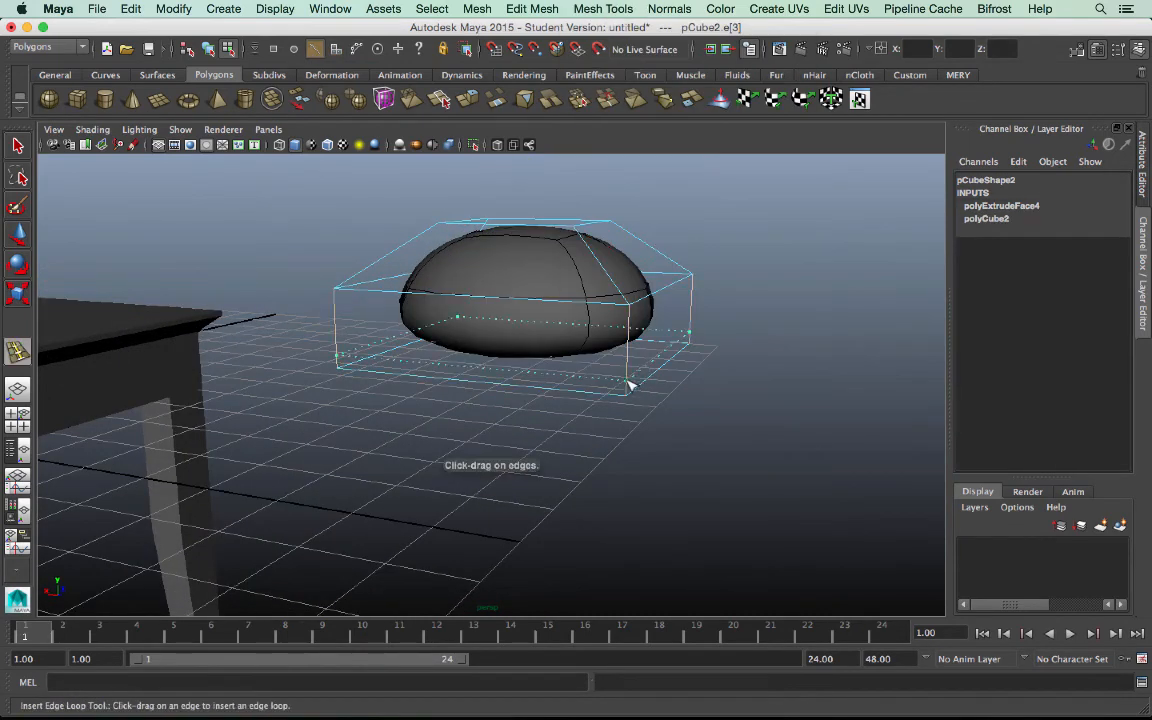
{"action": "left_click", "coordinate": [630, 383]}
{"action": "key", "text": "w"}
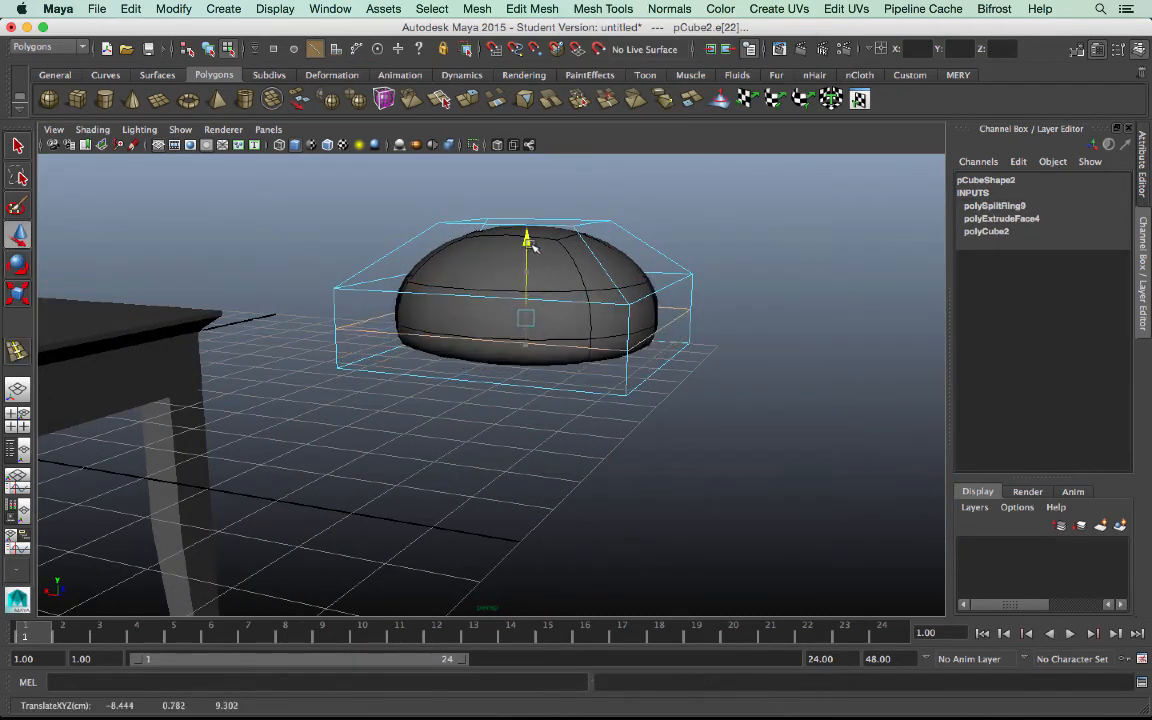
Move the outer vertices along two opposite sides of the box inward to narrow its body.
{"action": "left_click_drag", "start_coordinate": [533, 246], "coordinate": [674, 424], "text": "alt"}
{"action": "right_click_drag", "start_coordinate": [630, 265], "coordinate": [527, 290]}
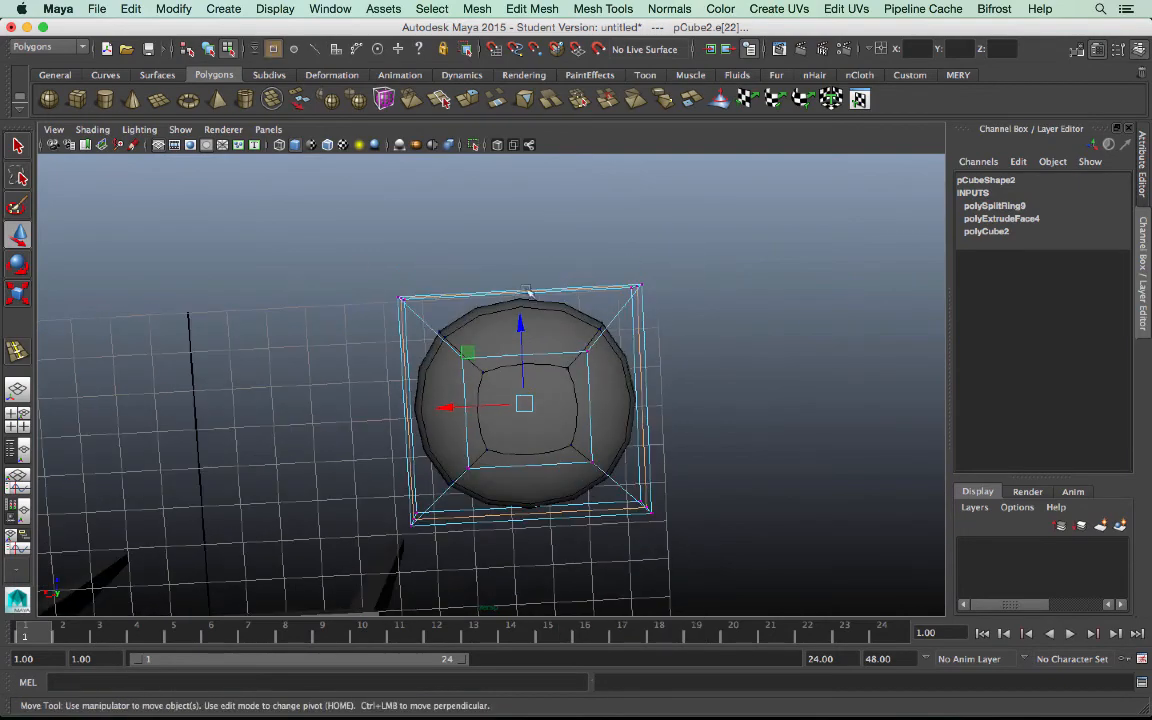
{"action": "left_click_drag", "start_coordinate": [378, 258], "coordinate": [672, 322]}
{"action": "mouse_move", "coordinate": [515, 217]}
{"action": "left_mouse_down"}
{"action": "mouse_move", "coordinate": [518, 262]}
{"action": "mouse_move", "coordinate": [500, 225]}
{"action": "left_mouse_up"}
{"action": "left_click_drag", "start_coordinate": [388, 465], "coordinate": [678, 512]}
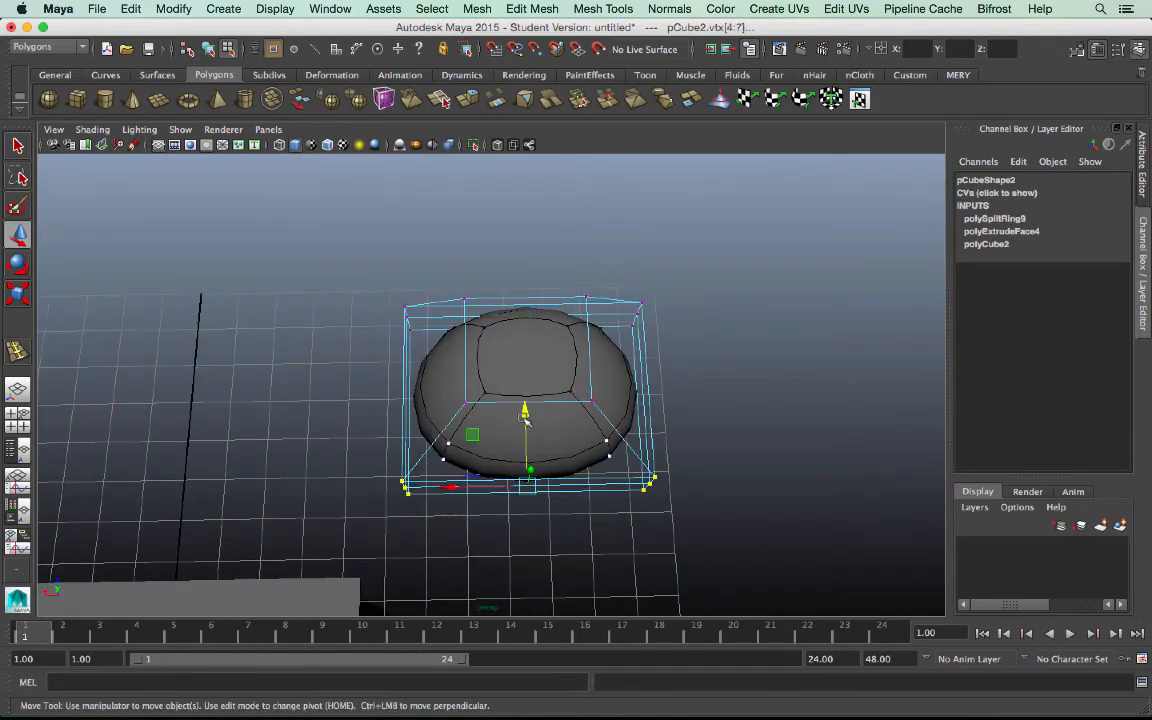
{"action": "left_click_drag", "start_coordinate": [524, 418], "coordinate": [636, 421], "text": "alt"}
Insert one edge loop just below the upper rim of the box's sides and another just above its base, and return to object mode.
{"action": "key", "text": "F8"}
{"action": "left_click", "coordinate": [603, 8]}
{"action": "left_click", "coordinate": [630, 193]}
{"action": "left_click", "coordinate": [18, 234]}
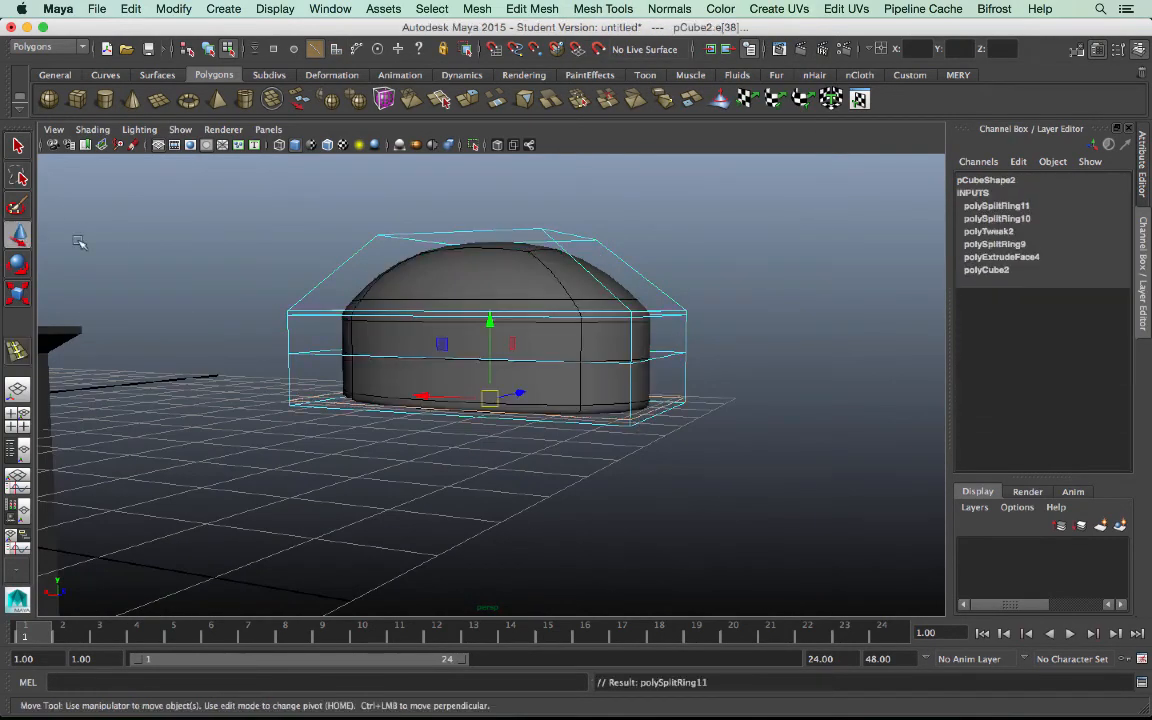
{"action": "right_click_drag", "start_coordinate": [630, 283], "coordinate": [661, 260]}
Examine the smooth-previewed box from several angles, render the perspective view, and close the render.
{"action": "left_click_drag", "start_coordinate": [661, 260], "coordinate": [417, 314], "text": "alt"}
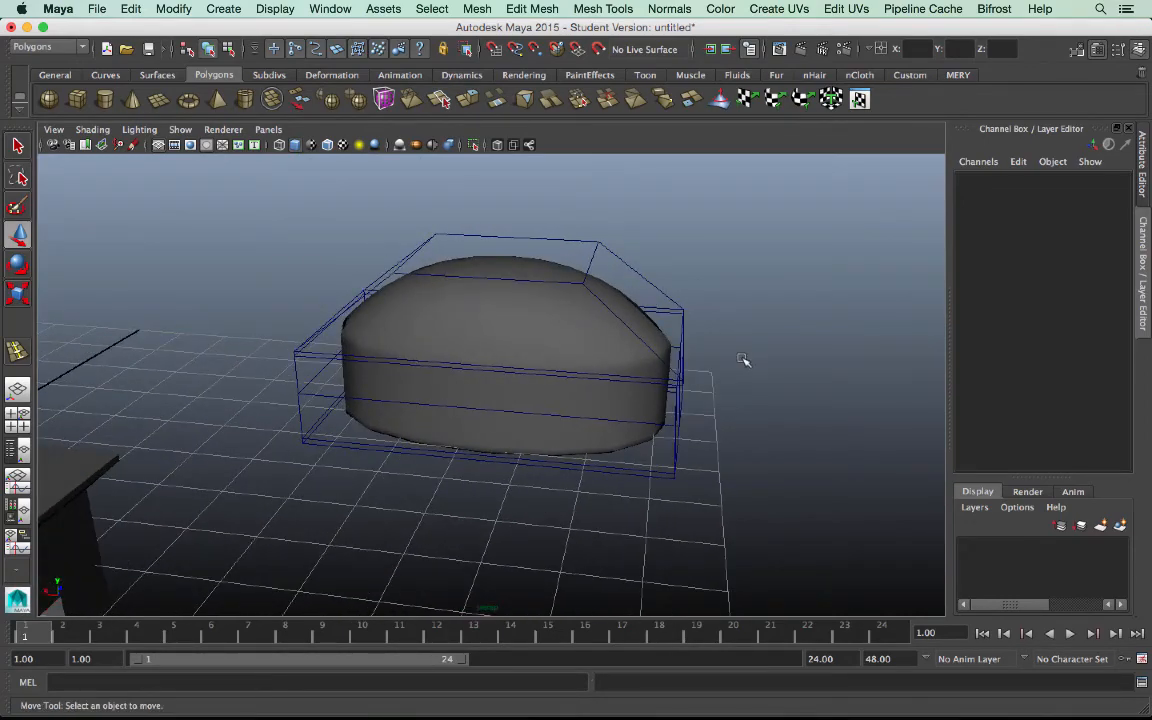
{"action": "left_click_drag", "start_coordinate": [670, 325], "coordinate": [738, 347], "text": "alt"}
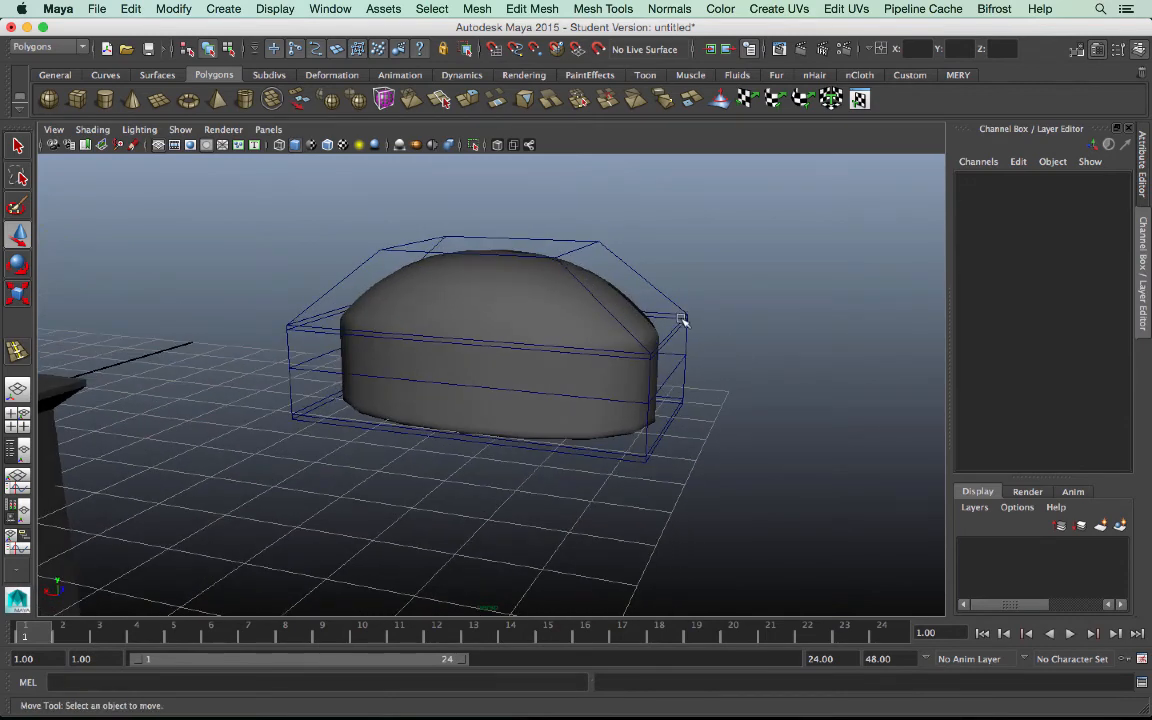
{"action": "left_click_drag", "start_coordinate": [681, 320], "coordinate": [609, 388], "text": "alt"}
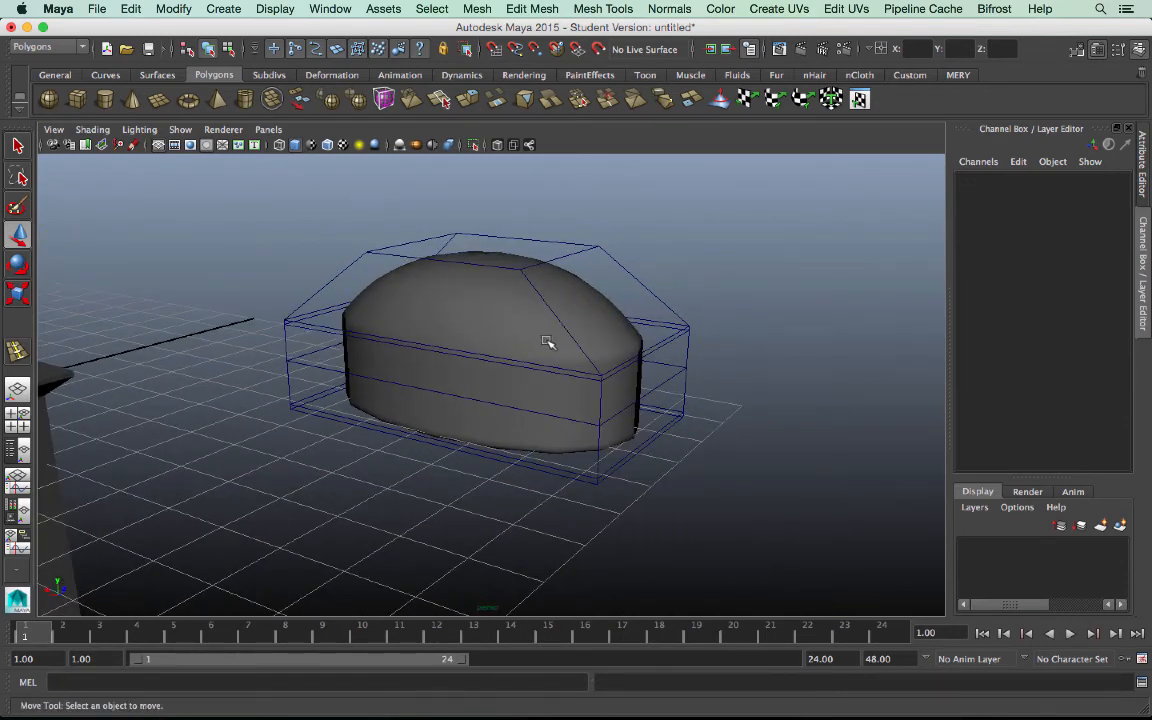
{"action": "left_click", "coordinate": [805, 48]}
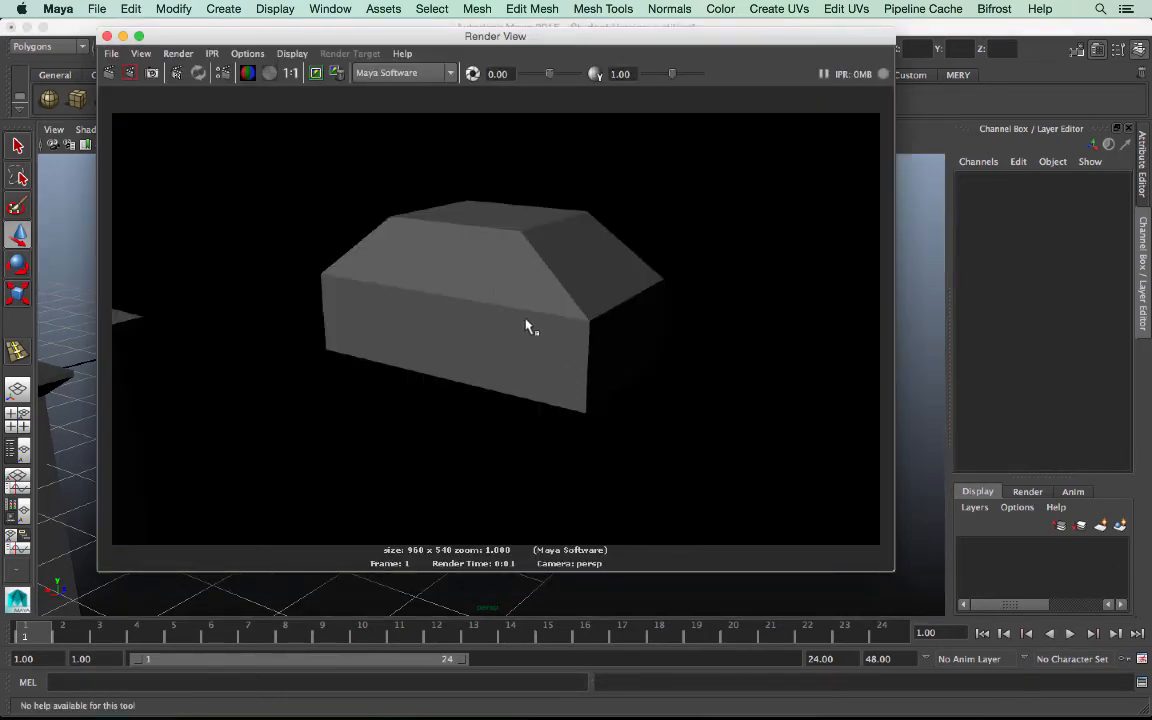
{"action": "left_click", "coordinate": [107, 36]}
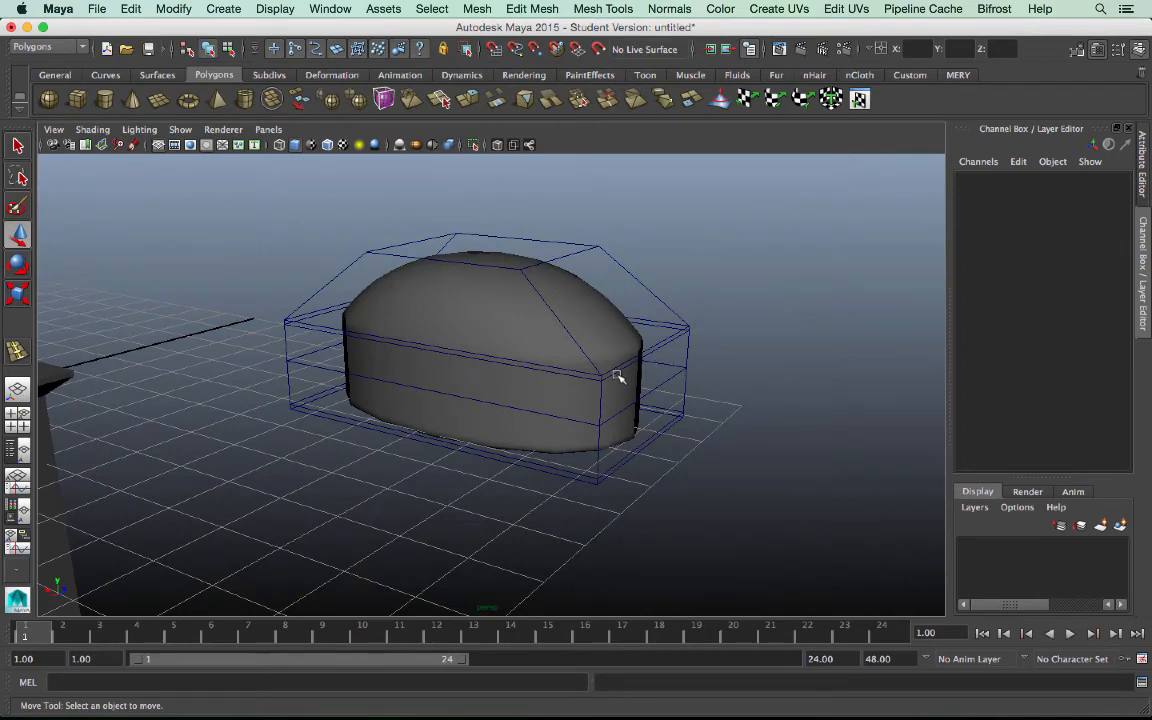
Switch the box to its unsmoothed display and apply Smooth to its mesh.
{"action": "left_click", "coordinate": [676, 342]}
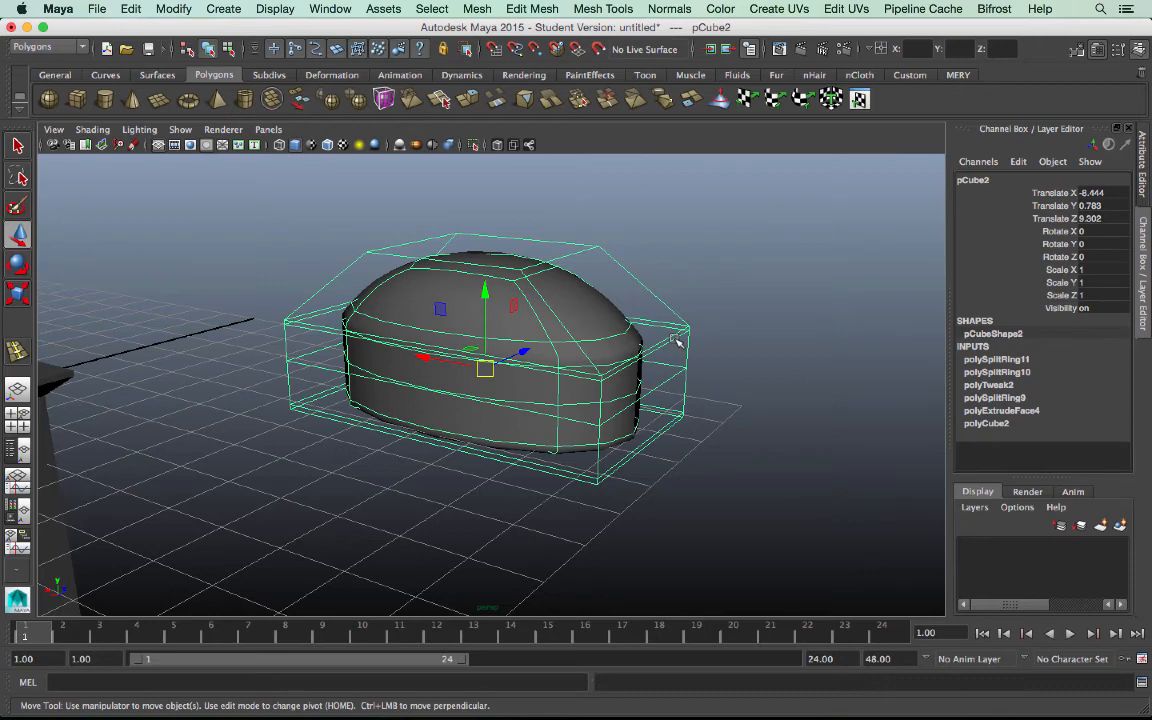
{"action": "key", "text": "1"}
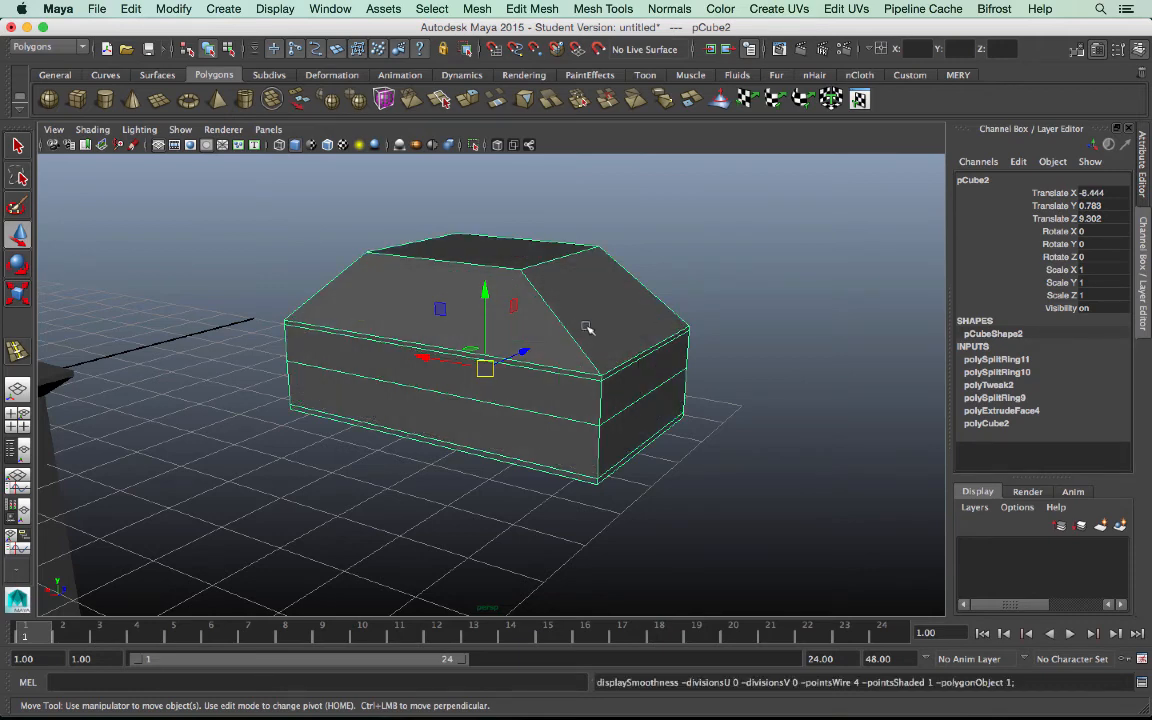
{"action": "left_click", "coordinate": [704, 271]}
{"action": "left_click", "coordinate": [575, 347]}
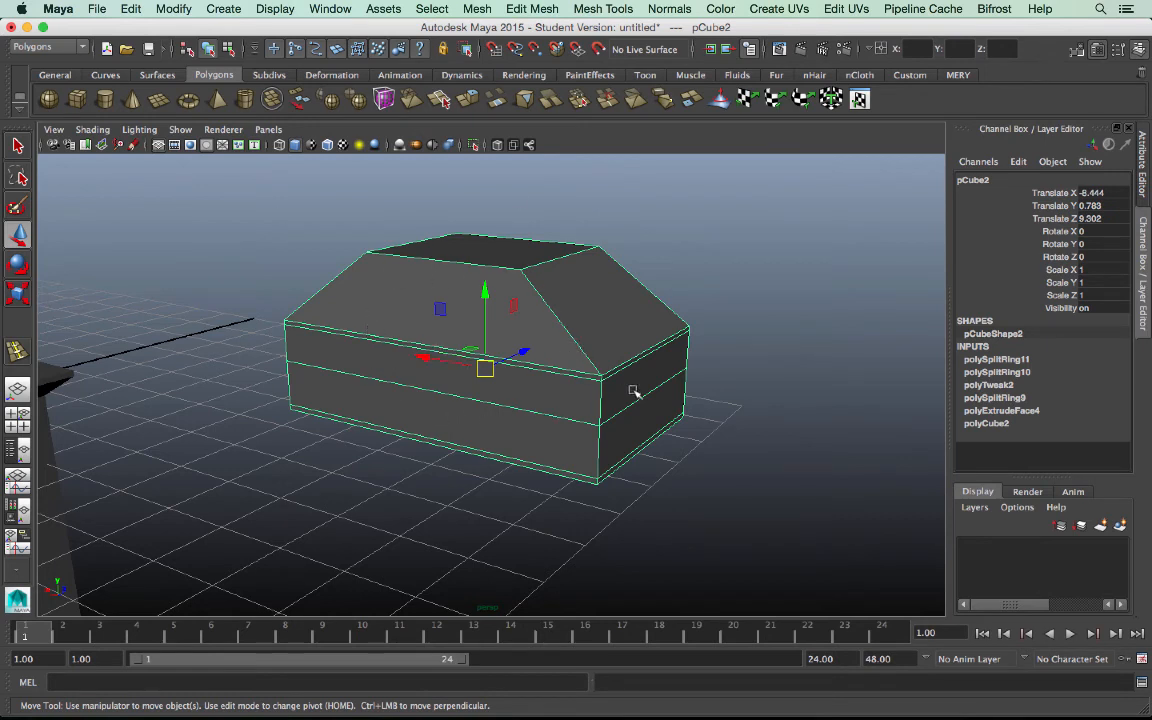
{"action": "left_click", "coordinate": [478, 8]}
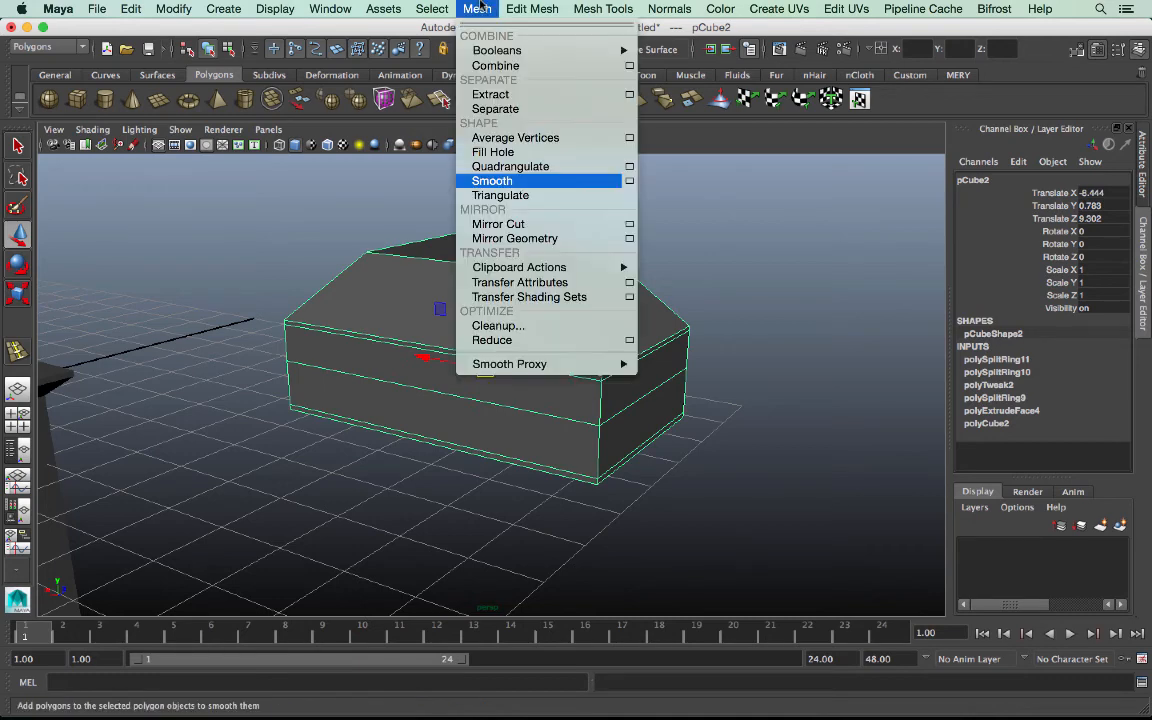
{"action": "left_click", "coordinate": [507, 181]}
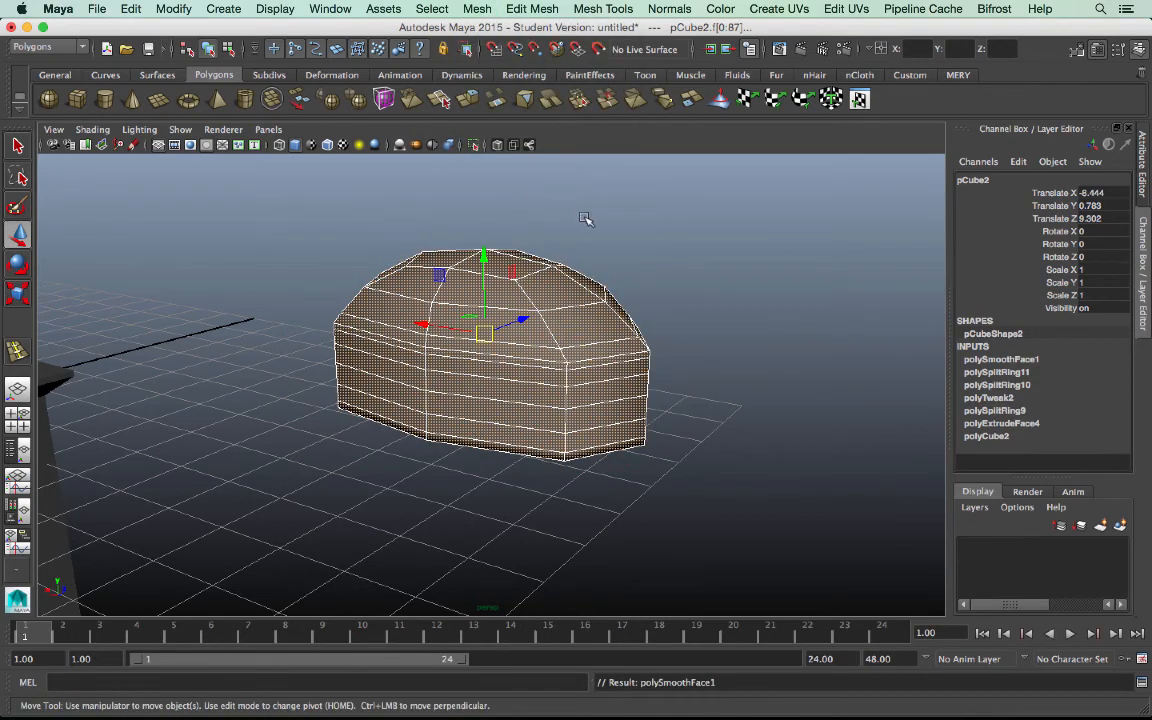
Set the box's smoothing divisions first to 2 and finally to 3.
{"action": "left_click", "coordinate": [1000, 359]}
{"action": "scroll", "coordinate": [1040, 340], "scroll_direction": "down", "scroll_amount": 3}
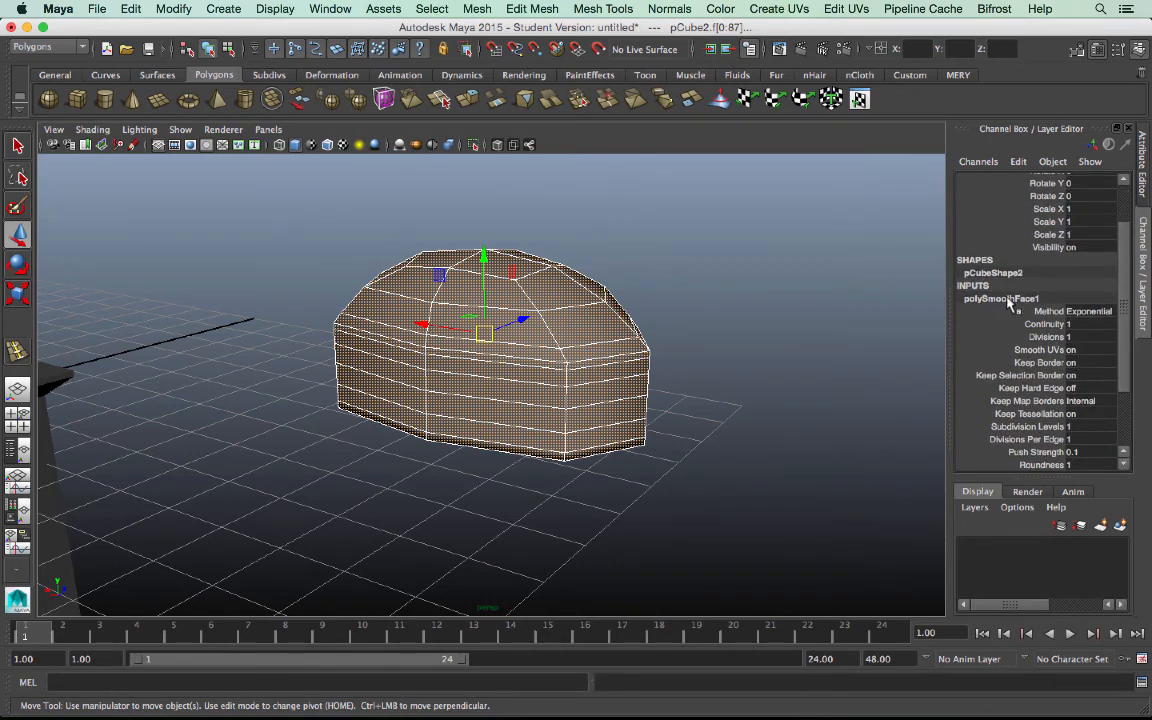
{"action": "double_click", "coordinate": [1069, 337]}
{"action": "type", "text": "2"}
{"action": "key", "text": "Return"}
{"action": "double_click", "coordinate": [1078, 337]}
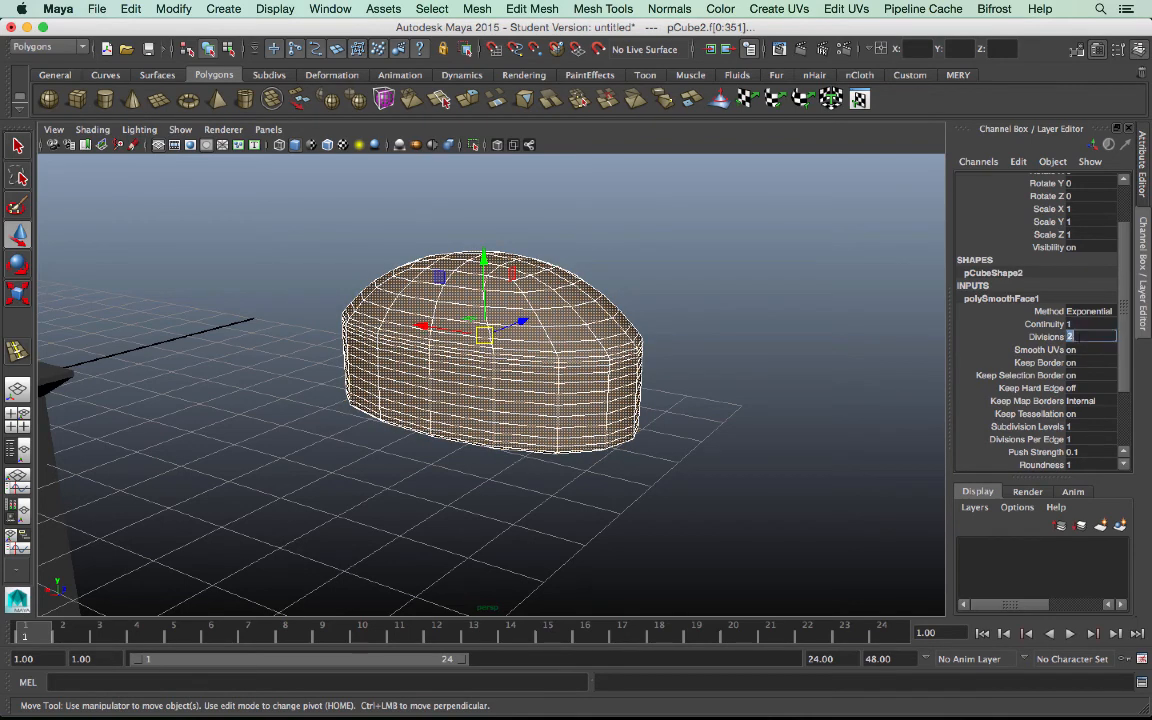
{"action": "type", "text": "3"}
{"action": "key", "text": "Return"}
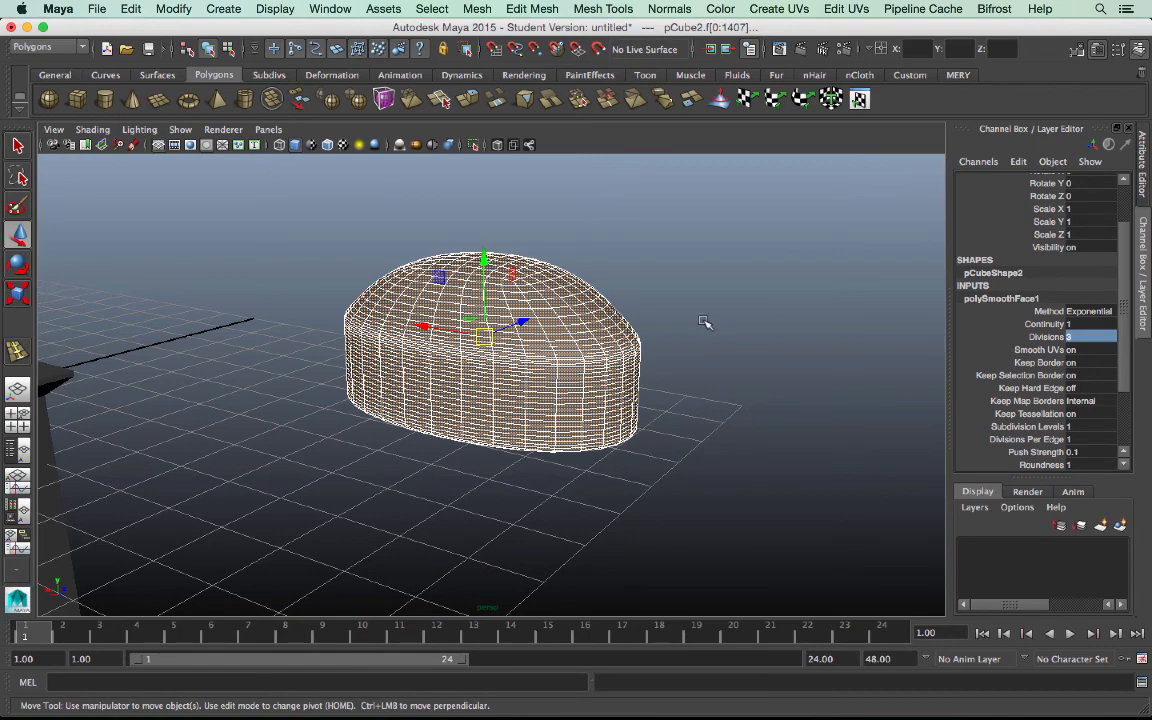
Deselect the smoothed box, render it in the perspective view, and close the render.
{"action": "left_click", "coordinate": [719, 324]}
{"action": "left_click", "coordinate": [575, 346]}
{"action": "left_click_drag", "start_coordinate": [602, 350], "coordinate": [710, 364], "text": "alt"}
{"action": "left_click", "coordinate": [730, 357]}
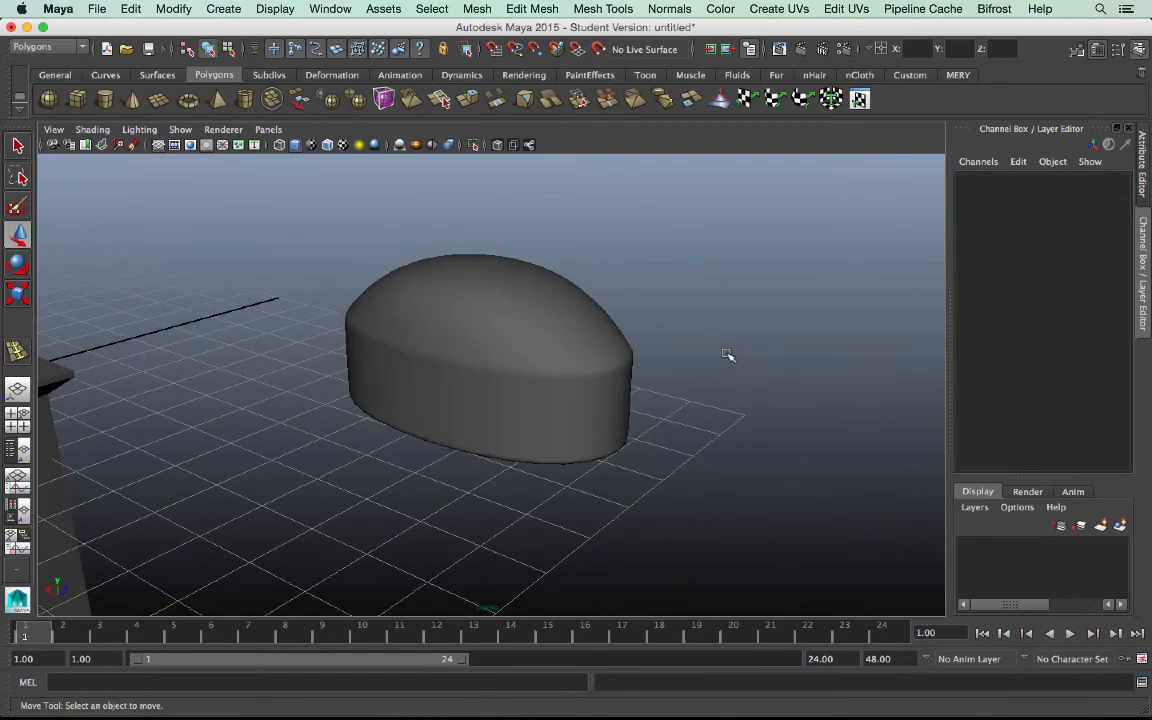
{"action": "left_click", "coordinate": [780, 49]}
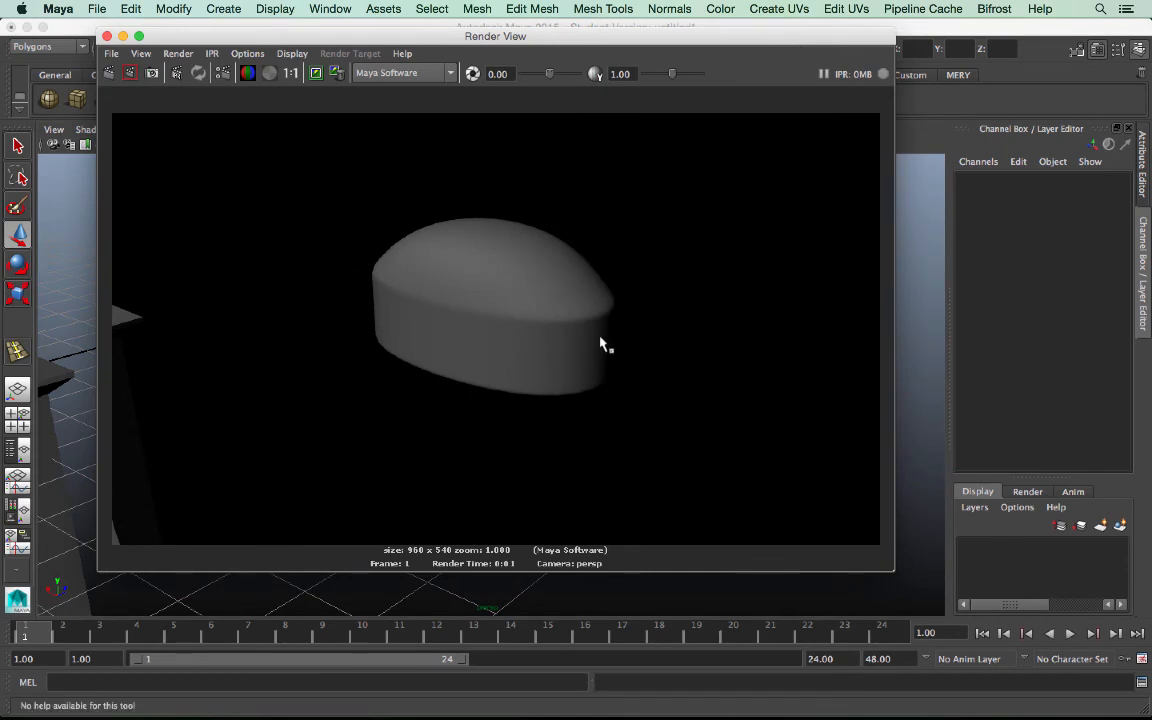
{"action": "left_click", "coordinate": [108, 37]}
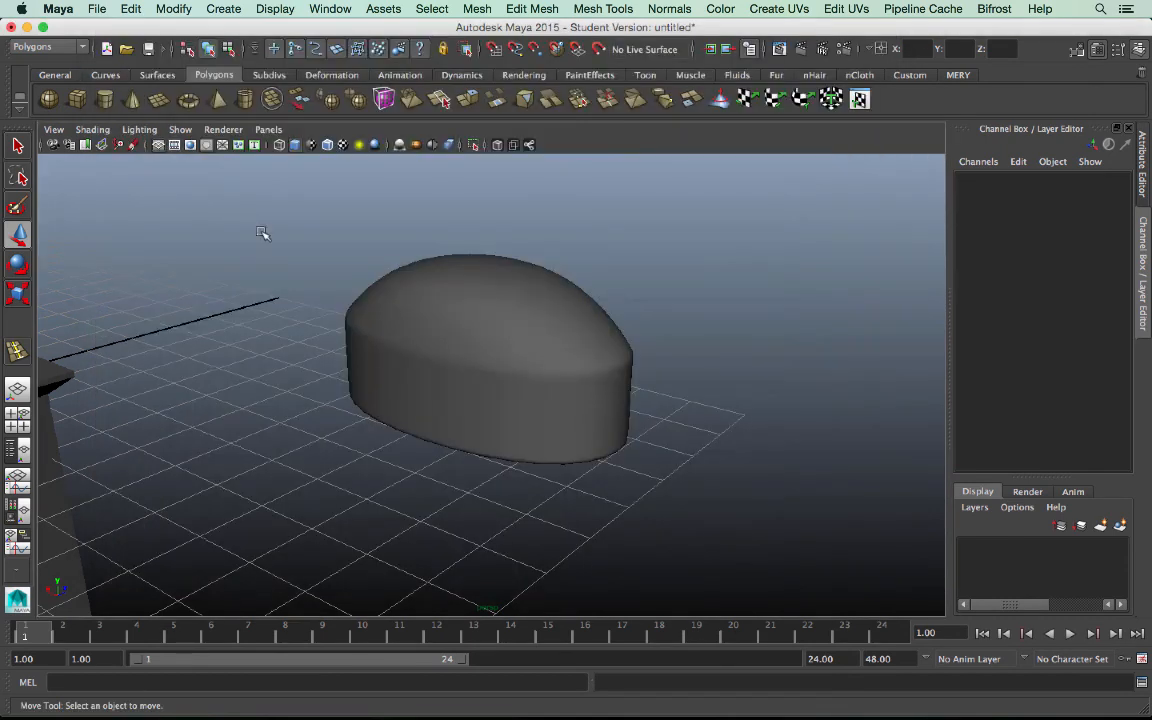
Compare the table and the smoothed box side by side, selecting each in turn and clearing the selection.
{"action": "left_click_drag", "start_coordinate": [260, 231], "coordinate": [388, 278], "text": "alt"}
{"action": "left_click", "coordinate": [253, 292]}
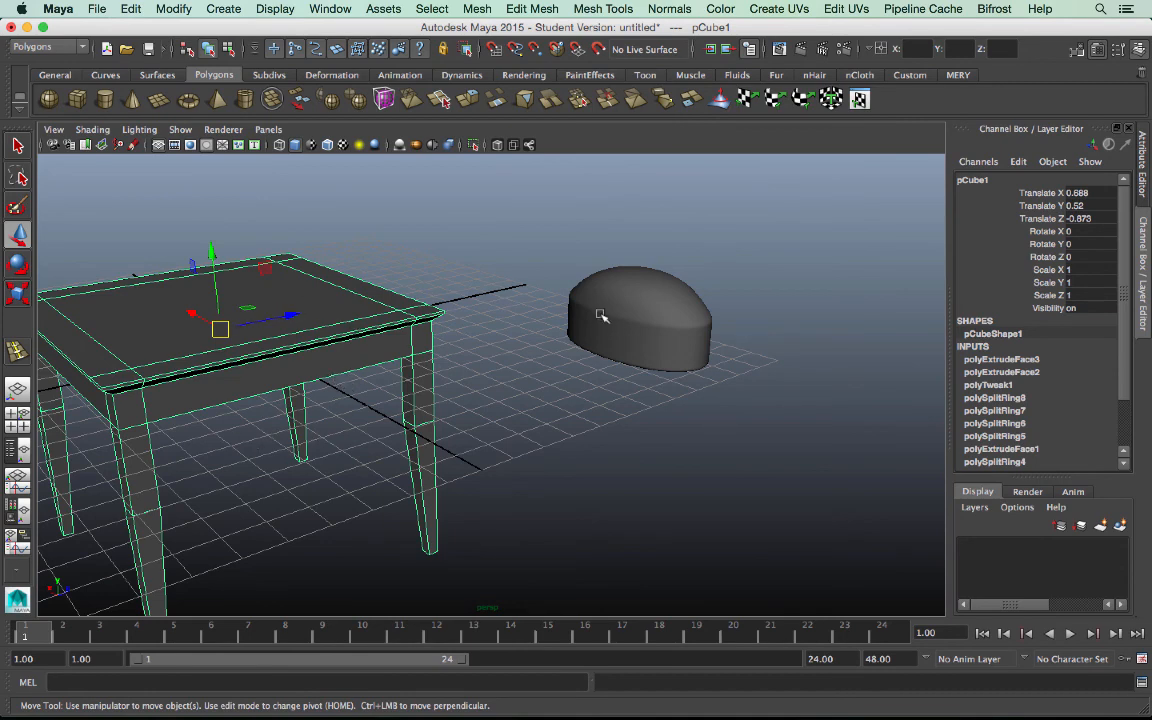
{"action": "left_click", "coordinate": [575, 300]}
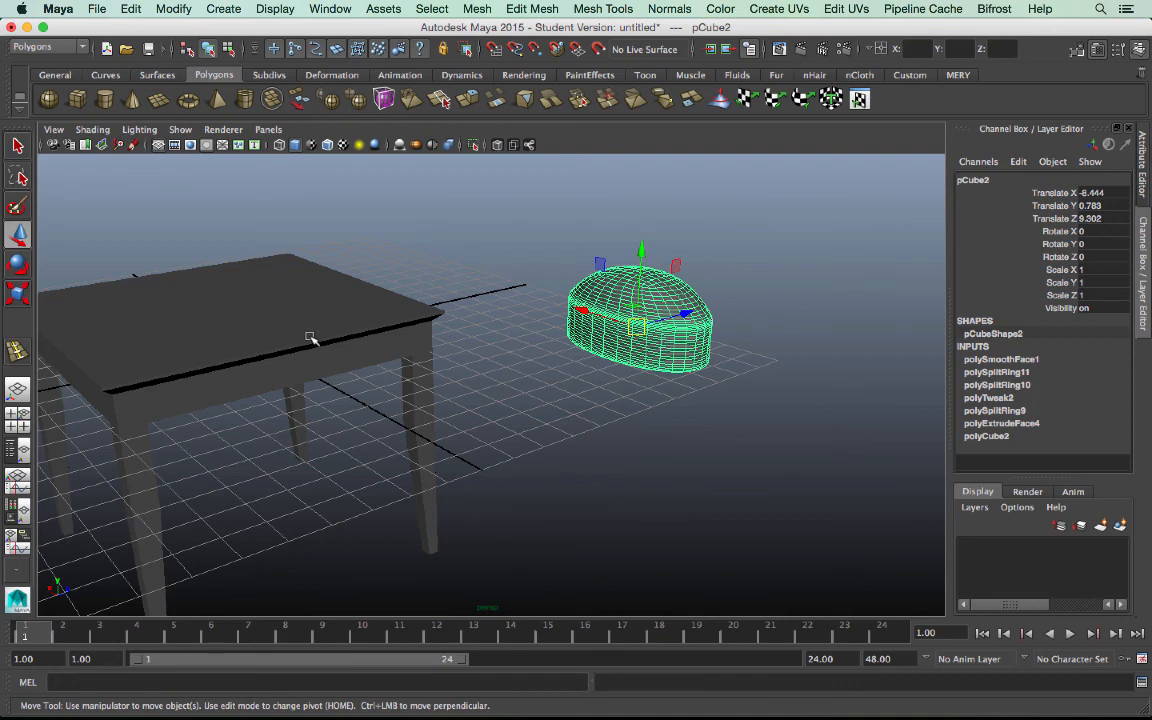
{"action": "left_click", "coordinate": [499, 313]}
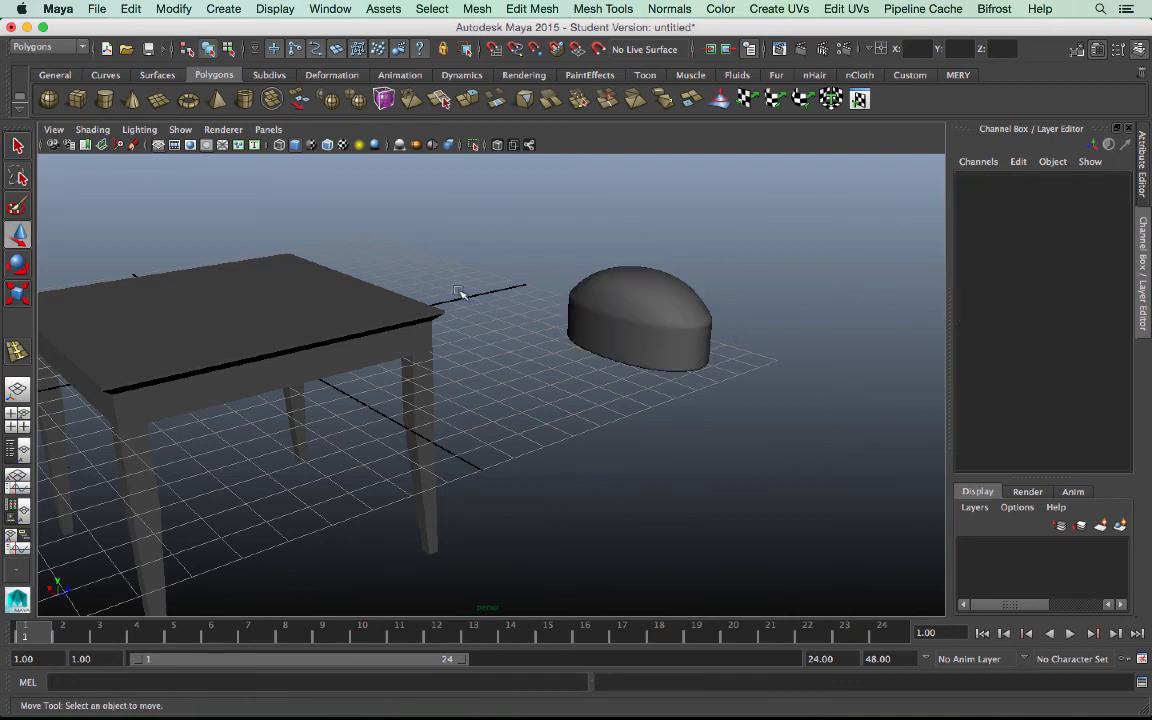
{"action": "left_click_drag", "start_coordinate": [499, 313], "coordinate": [465, 301], "text": "alt"}
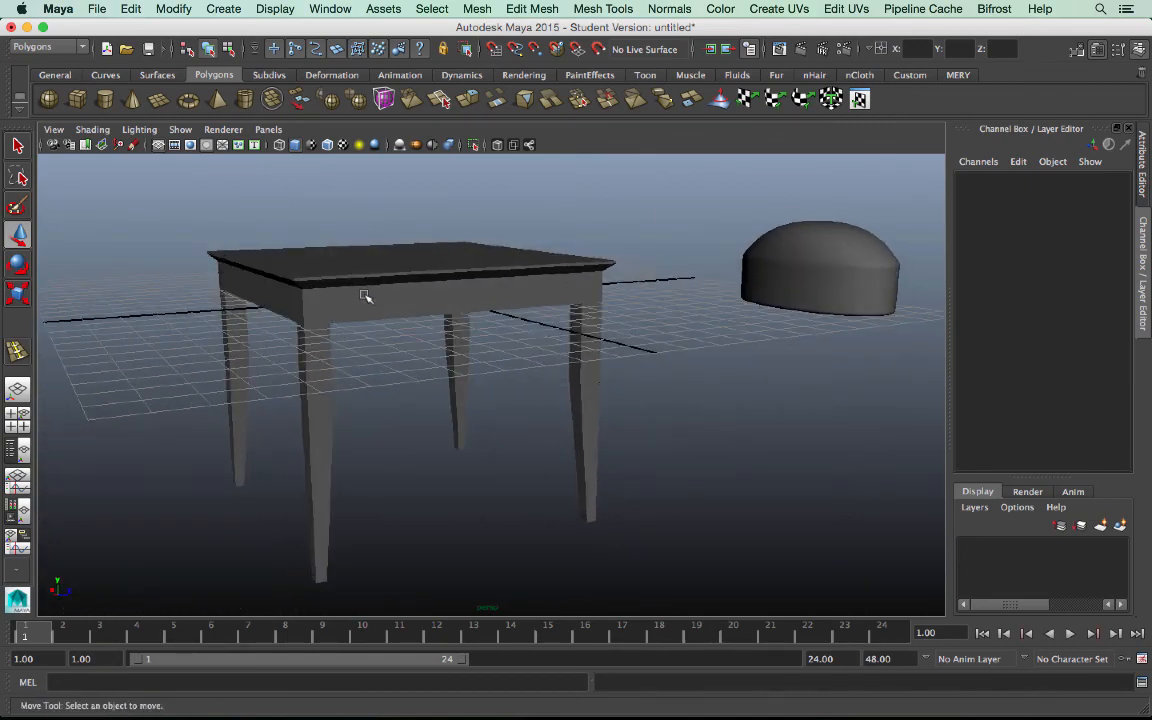